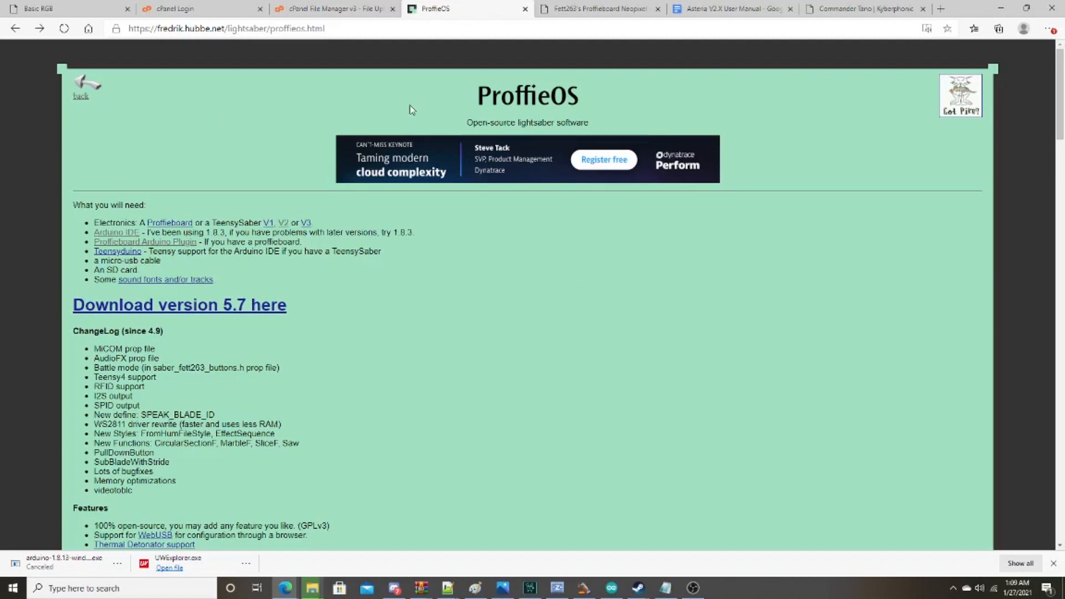
drag(355, 29, 129, 43)
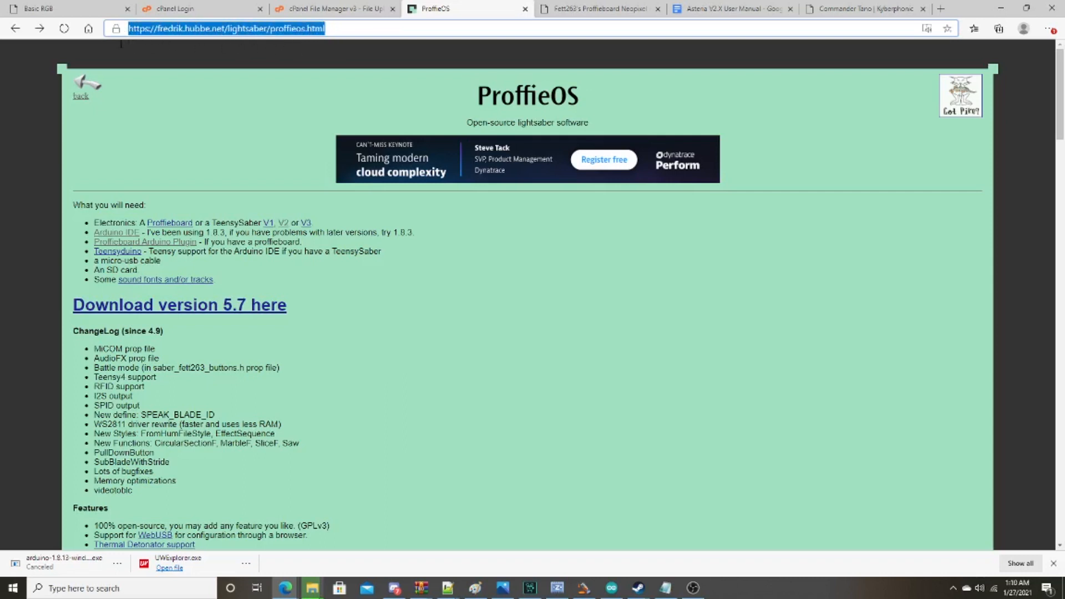
drag(120, 44, 322, 38)
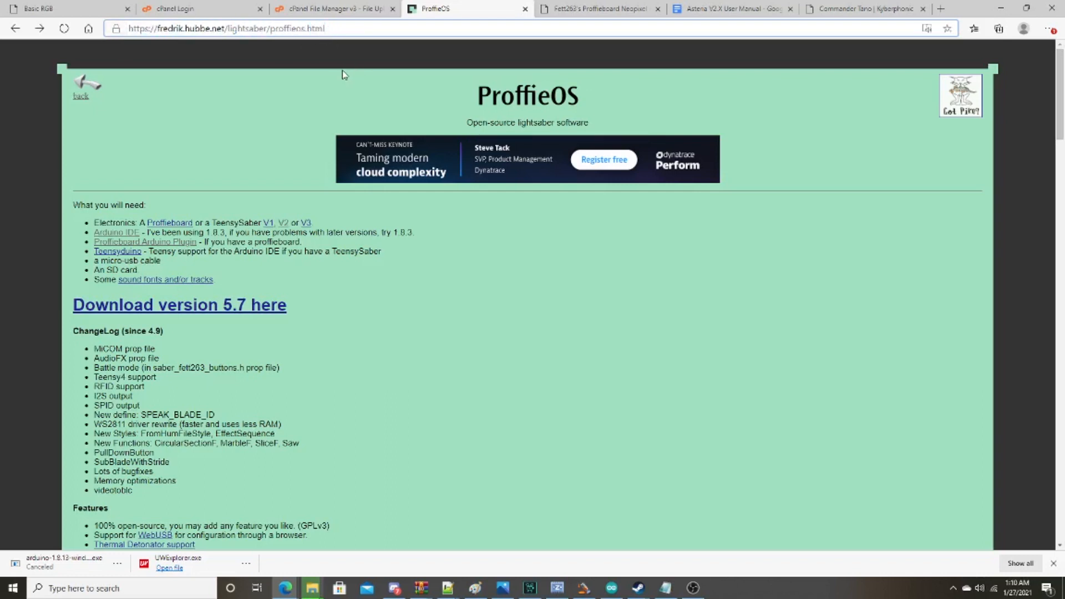
click(228, 95)
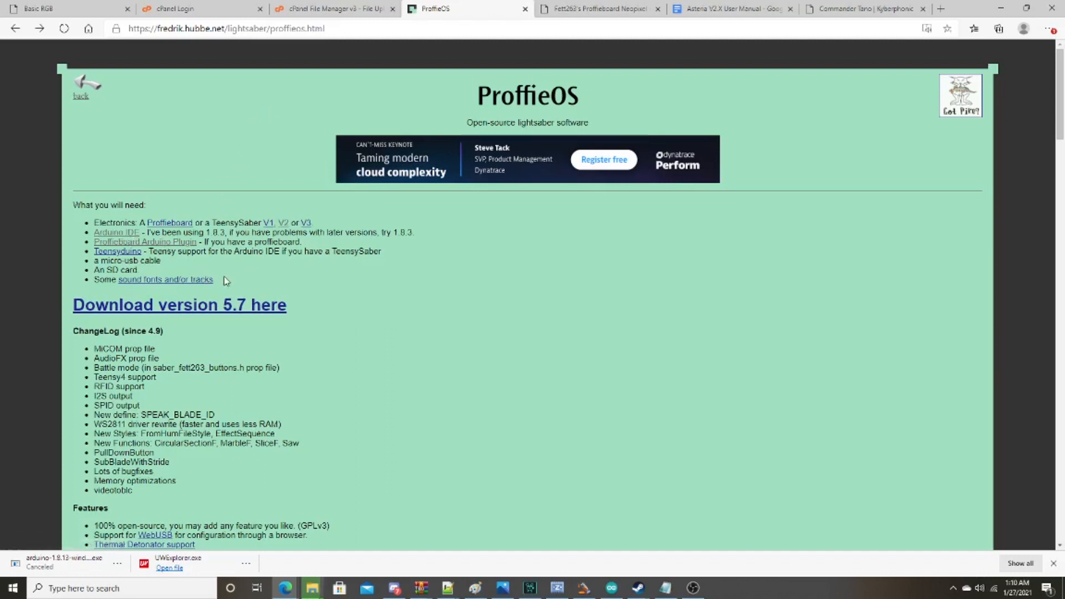
drag(221, 283, 76, 201)
click(200, 206)
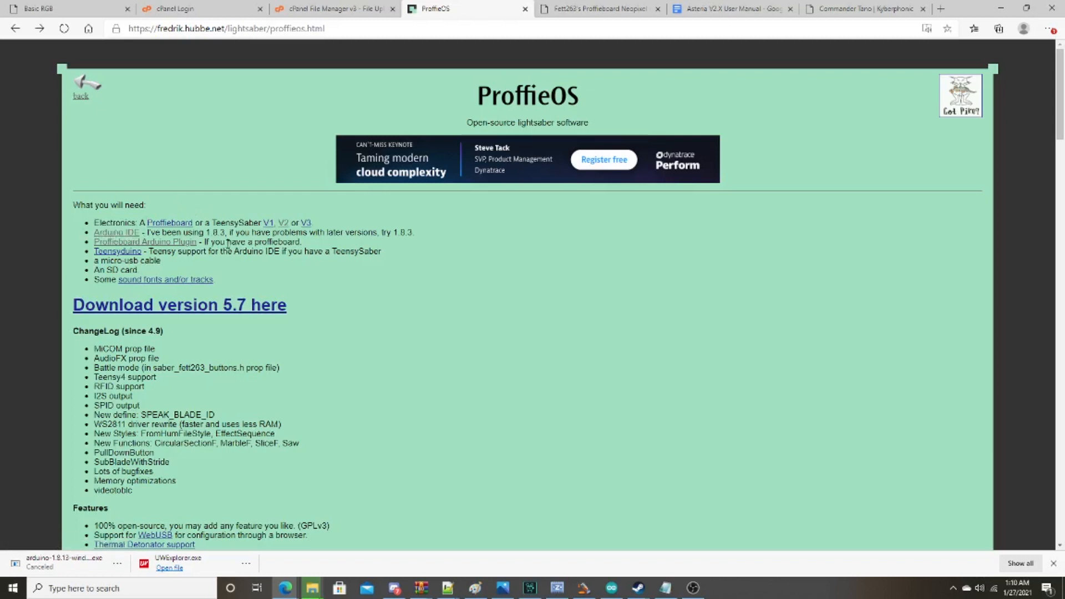
Step: Open the Arduino IDE link and download the 1.8.13 installer for Windows 7 and newer without donating
click(130, 234)
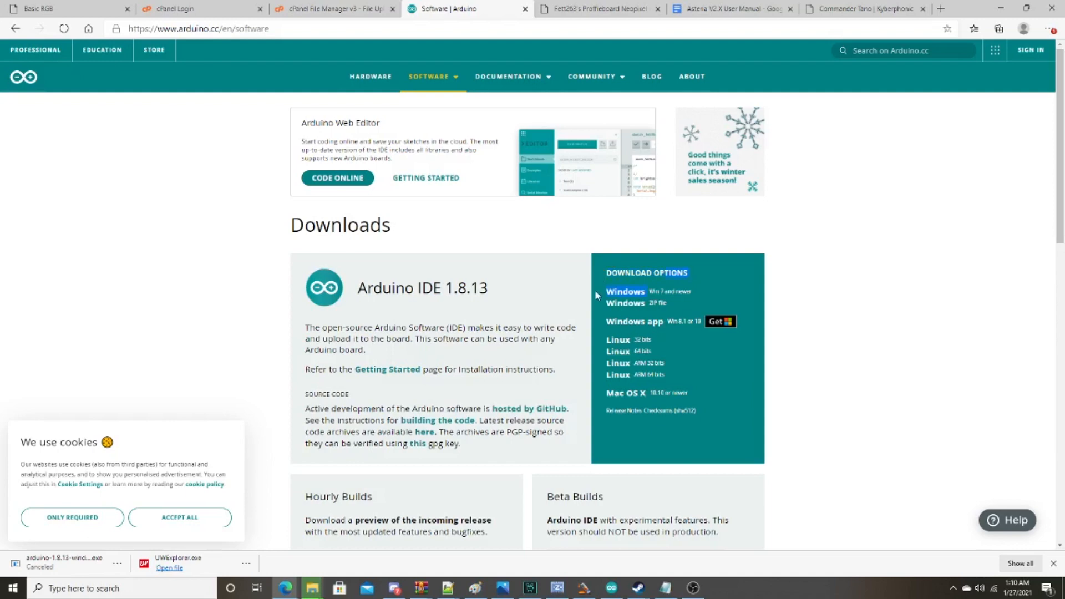
drag(604, 330, 671, 307)
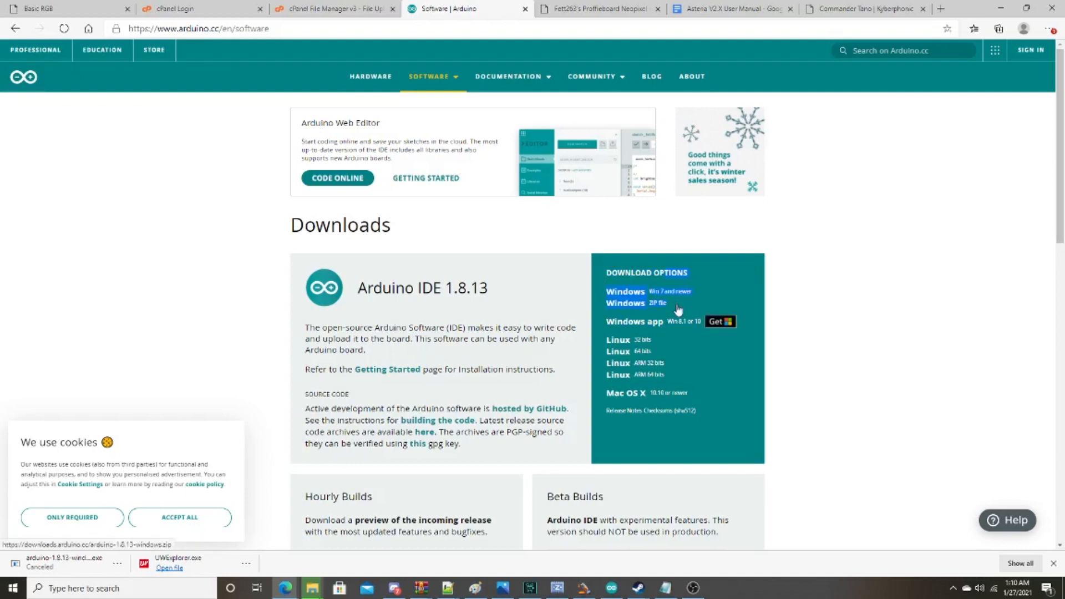
drag(602, 343, 643, 405)
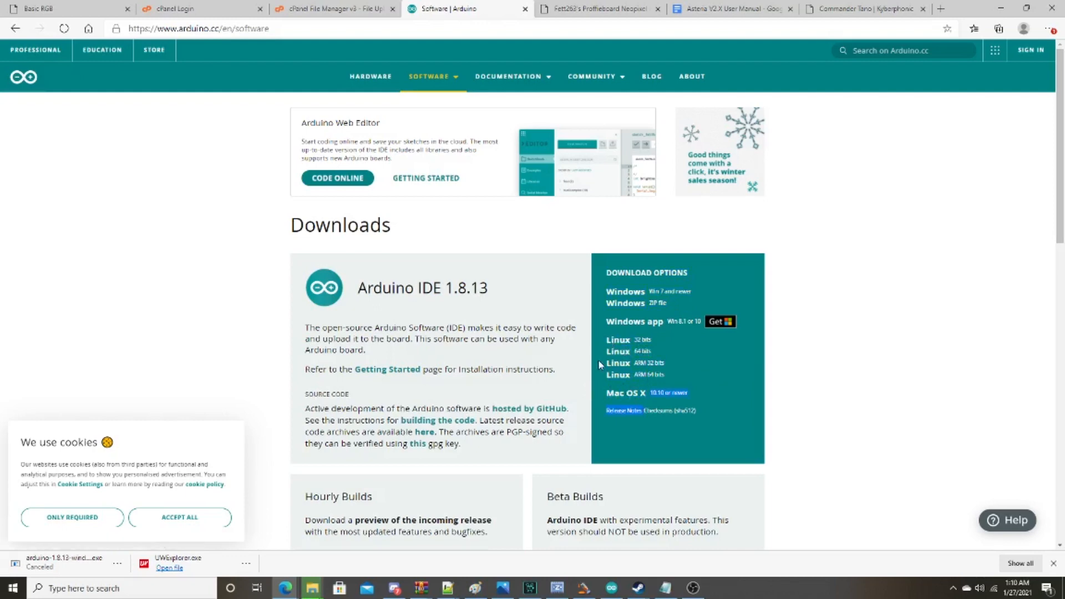
click(632, 294)
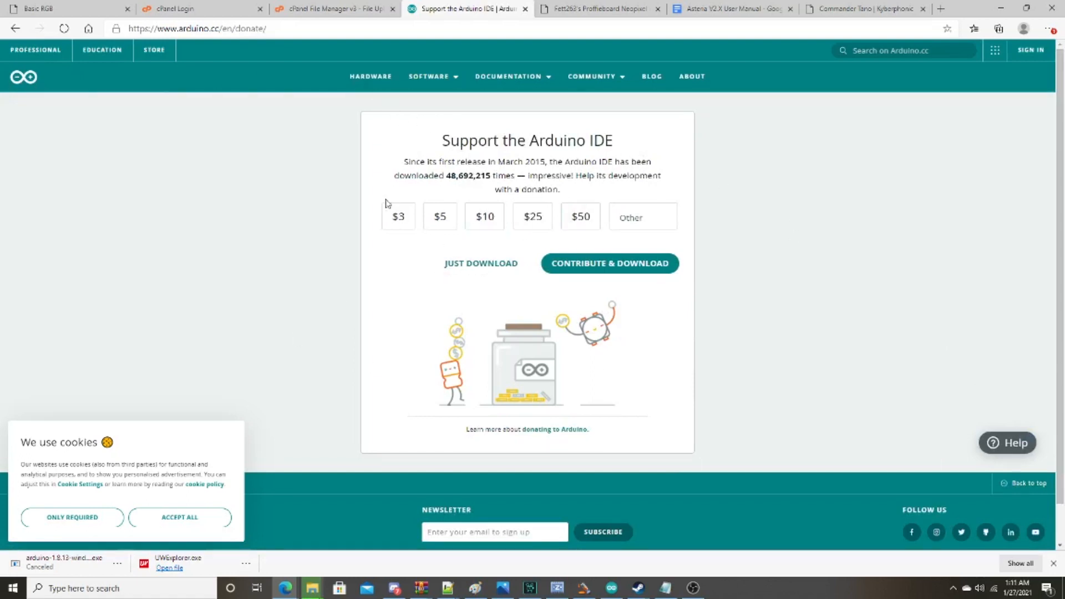
click(471, 265)
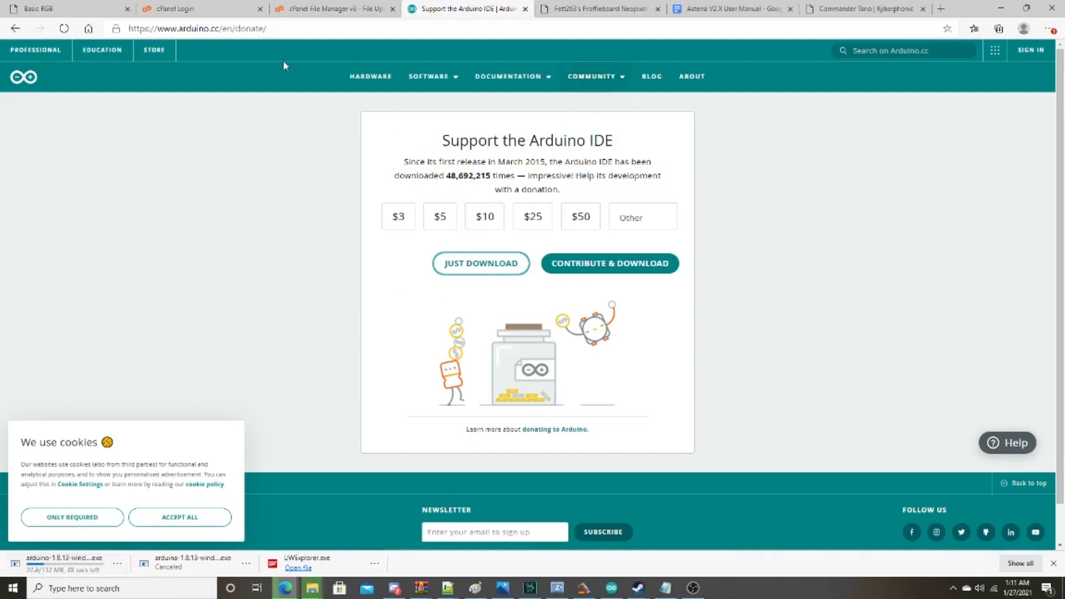
Step: Return to the ProffieOS page and open the Proffieboard Arduino Plugin page on GitHub
right_click(19, 31)
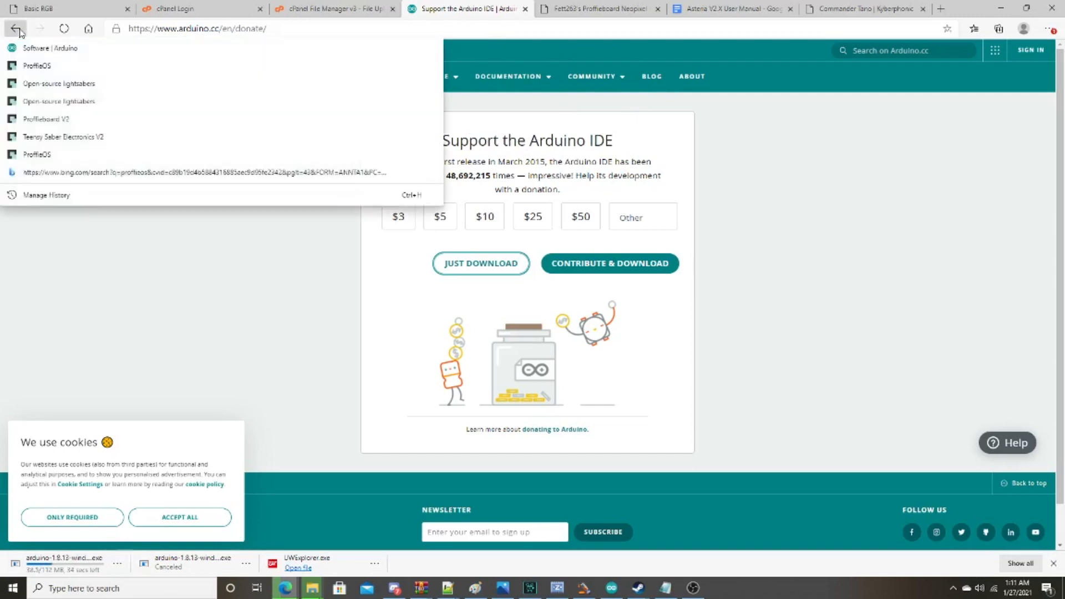
click(38, 66)
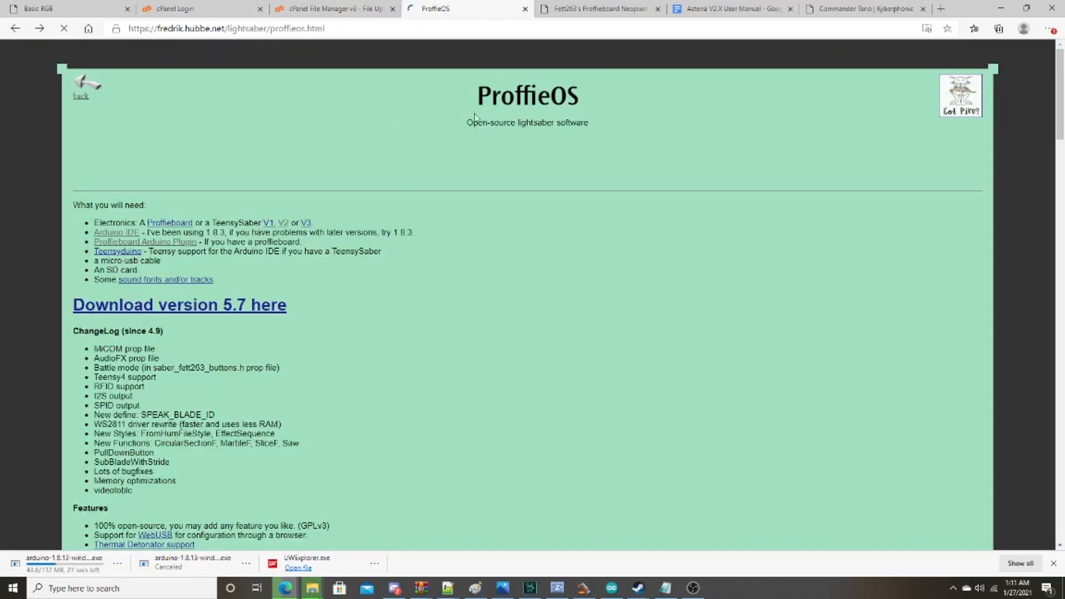
scroll(167, 203, down, 1)
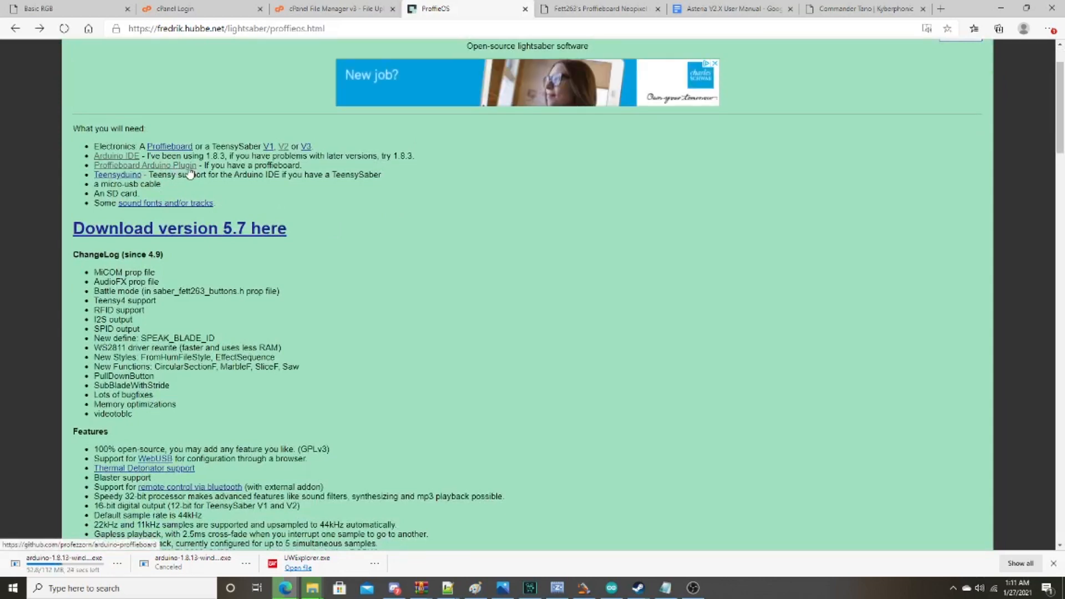
click(139, 165)
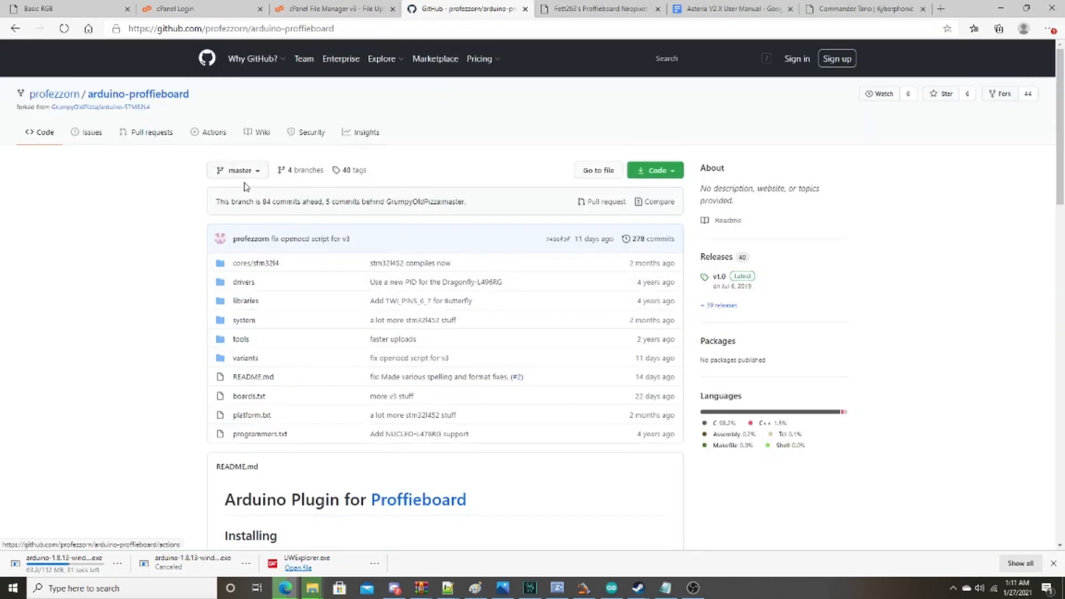
Step: Copy the package_proffieboard_index.json Board Manager URL from the plugin's installation instructions
scroll(366, 128, down, 4)
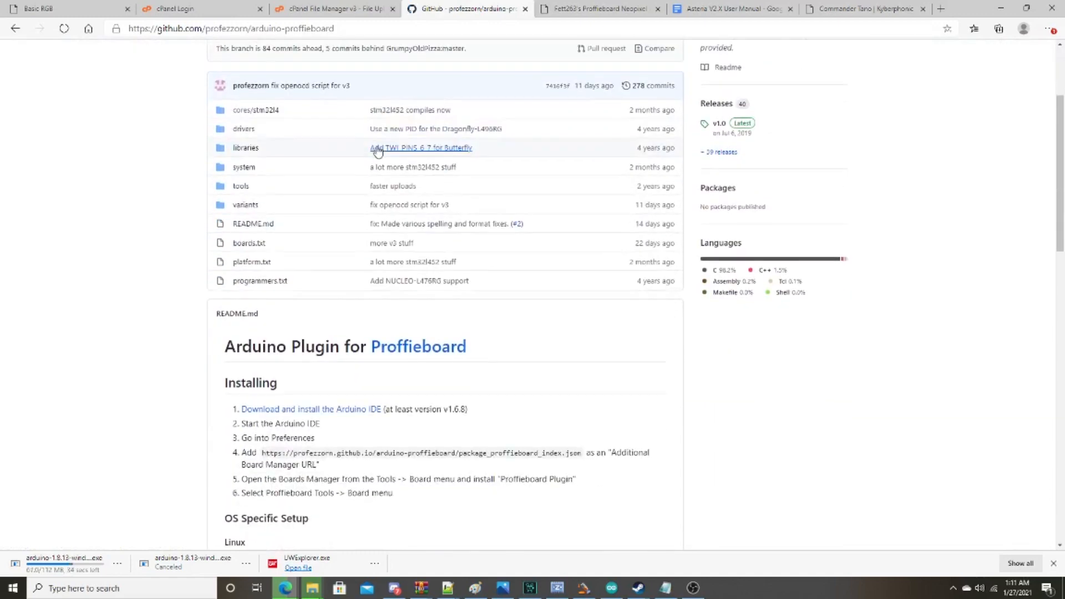
scroll(363, 122, down, 1)
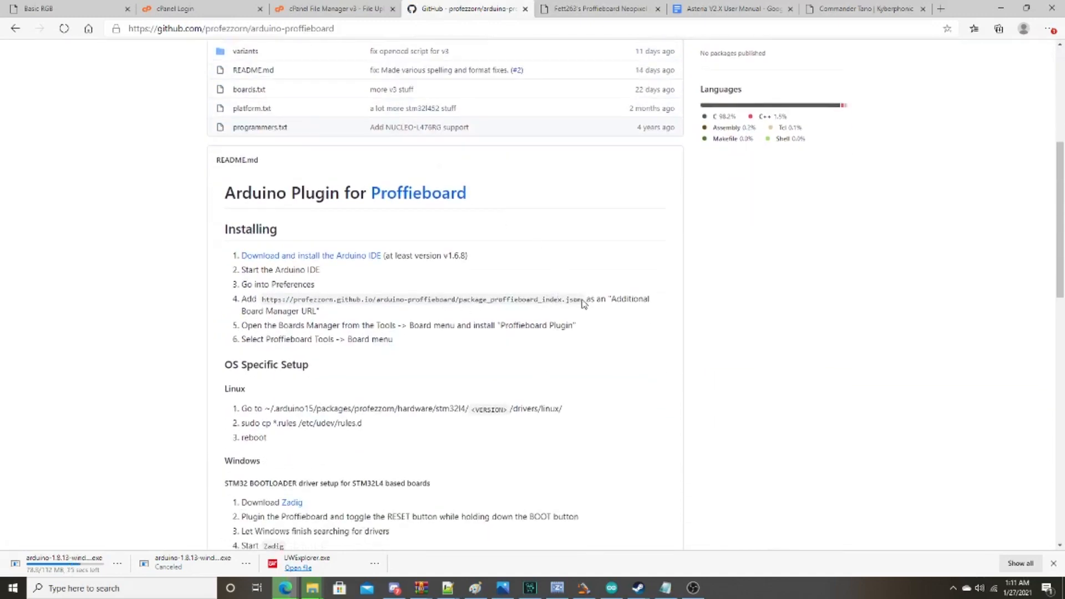
drag(582, 299, 262, 304)
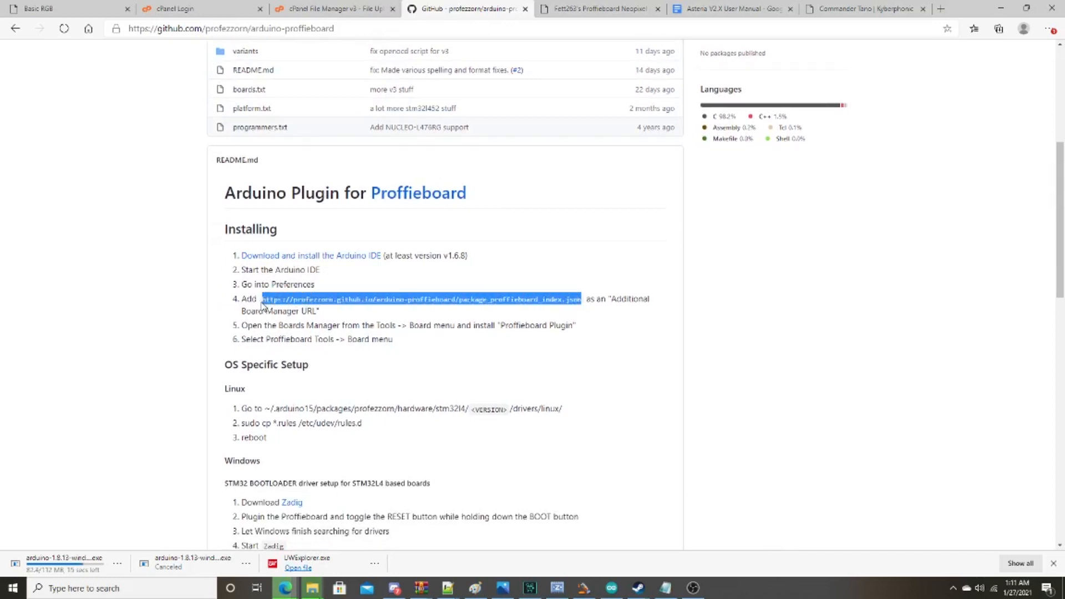
right_click(293, 298)
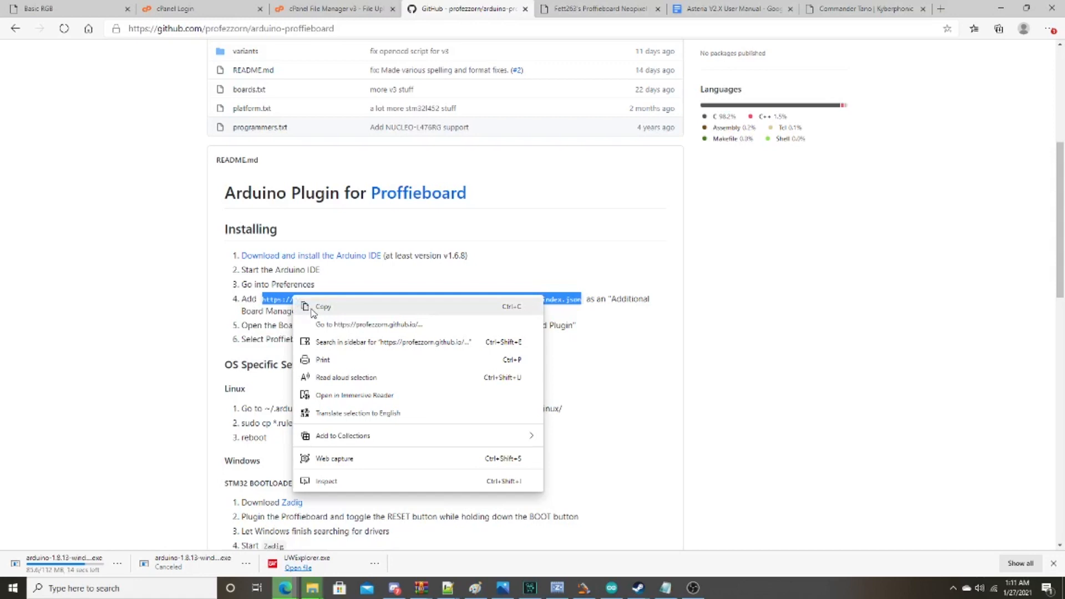
click(312, 306)
click(528, 276)
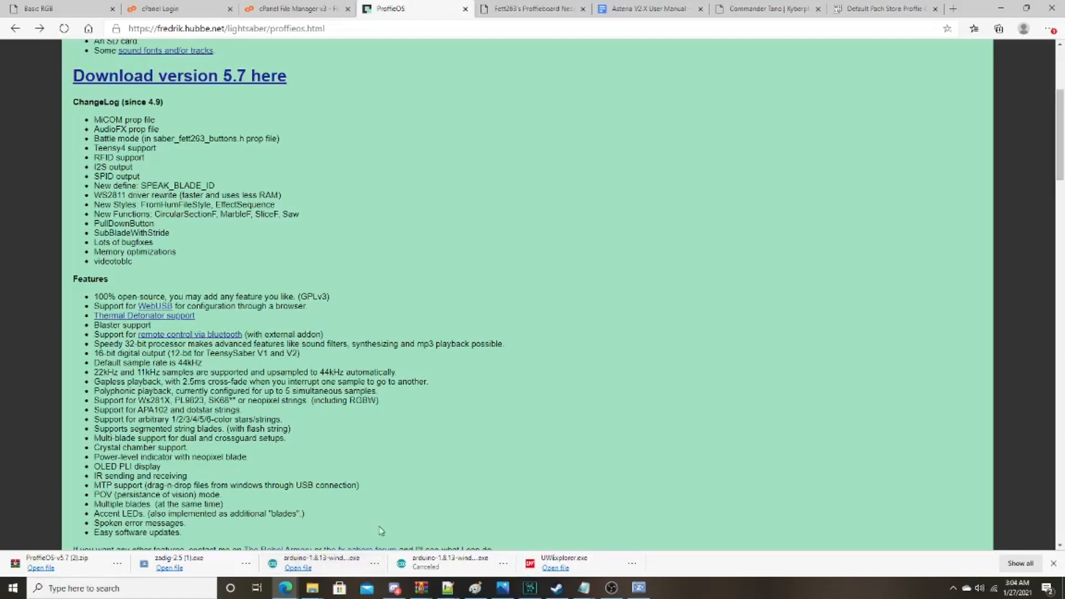
Step: Run the downloaded Arduino 1.8.13 installer, accept the license agreement and keep all default components
click(331, 568)
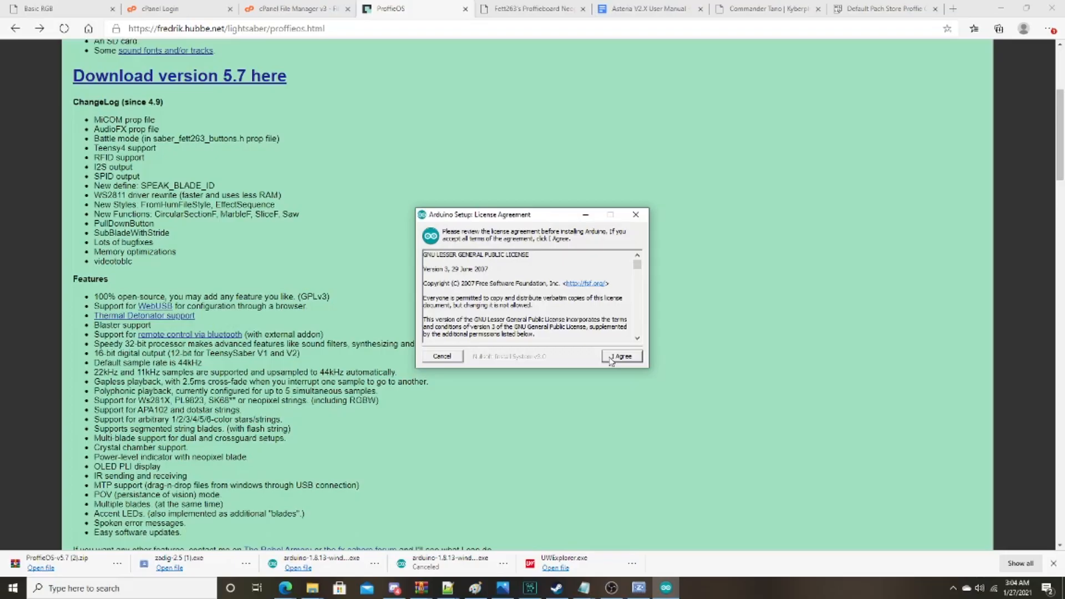
click(620, 356)
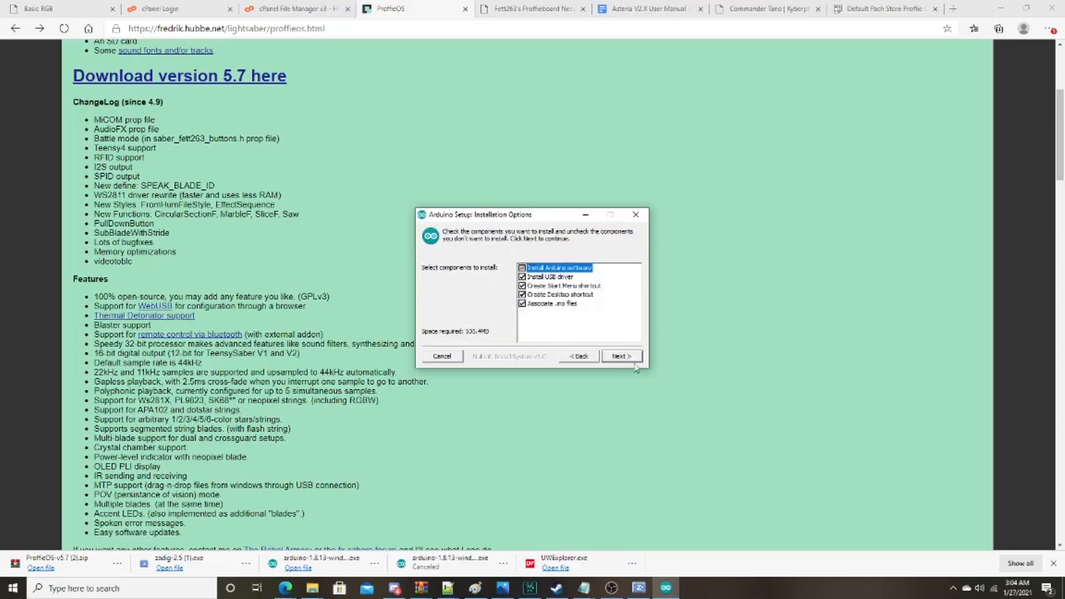
click(622, 357)
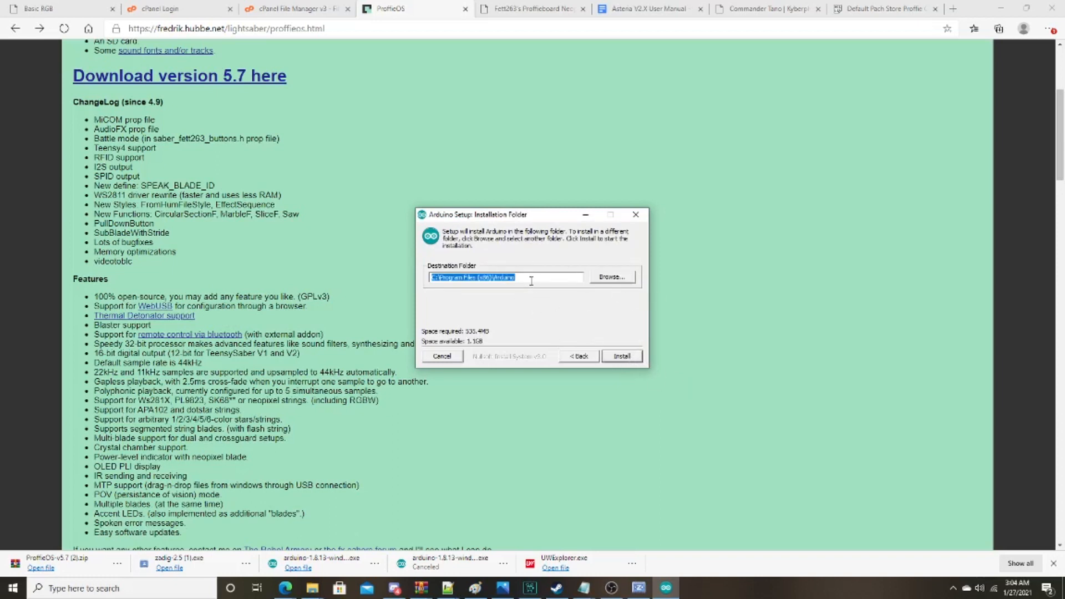
Step: Set the installation's destination folder to Arduino on the Desktop and start installing
click(607, 281)
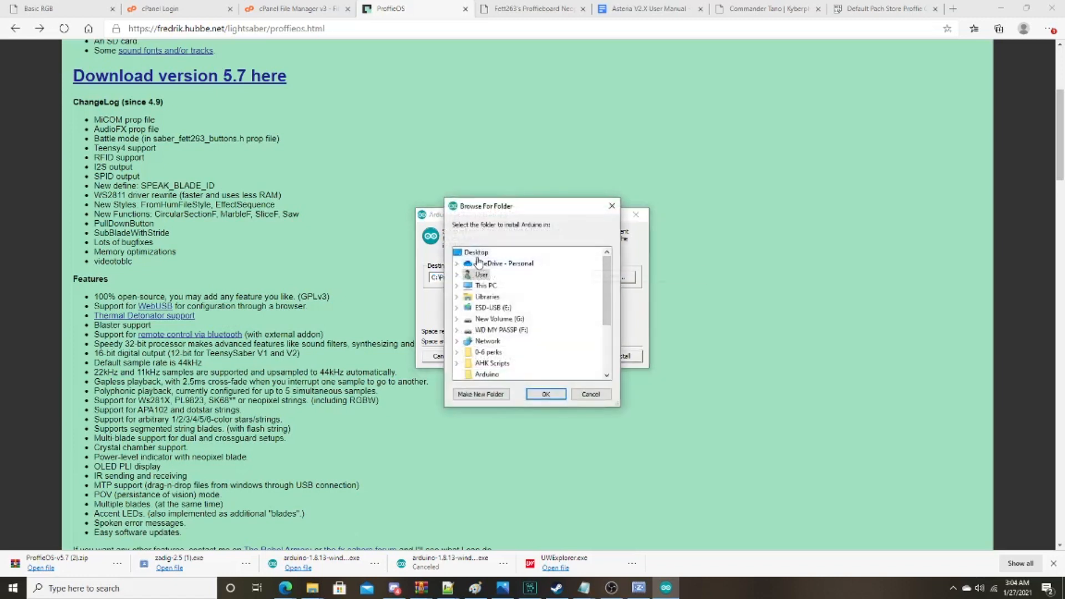
click(475, 254)
click(546, 394)
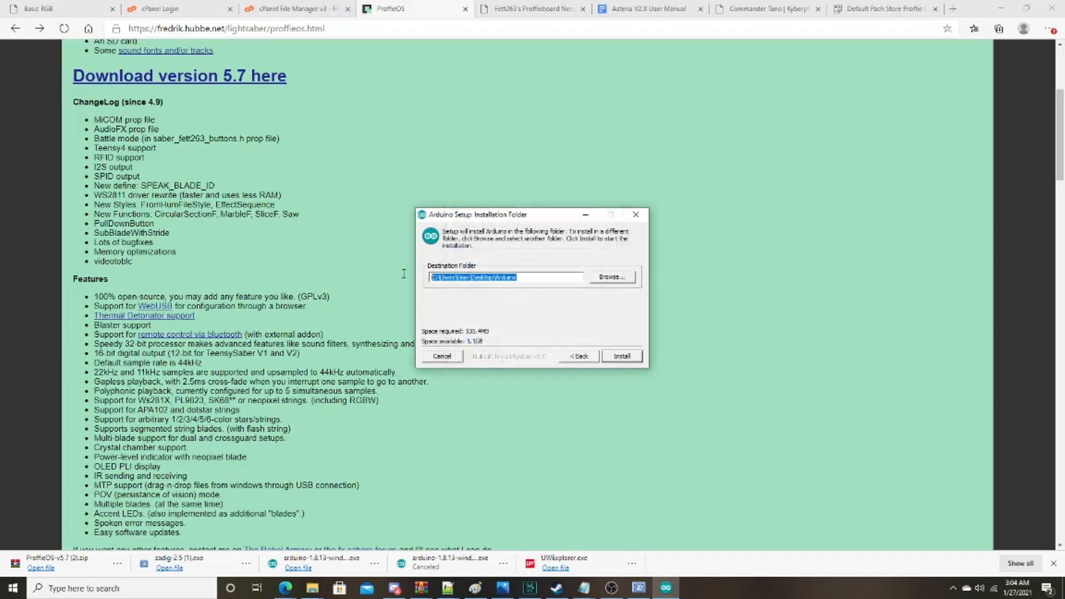
click(622, 357)
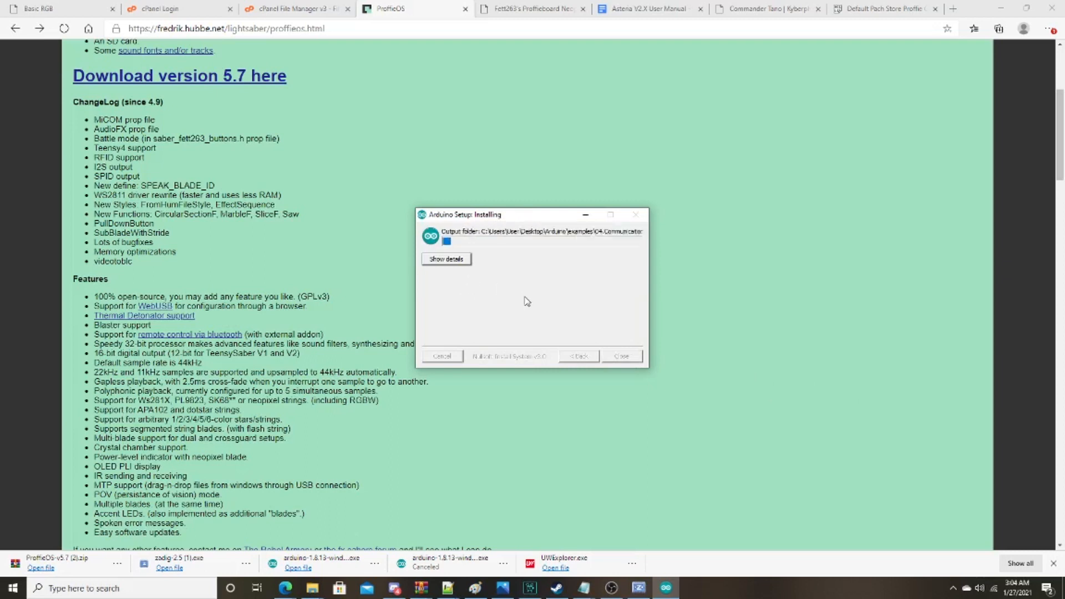
key(alt)
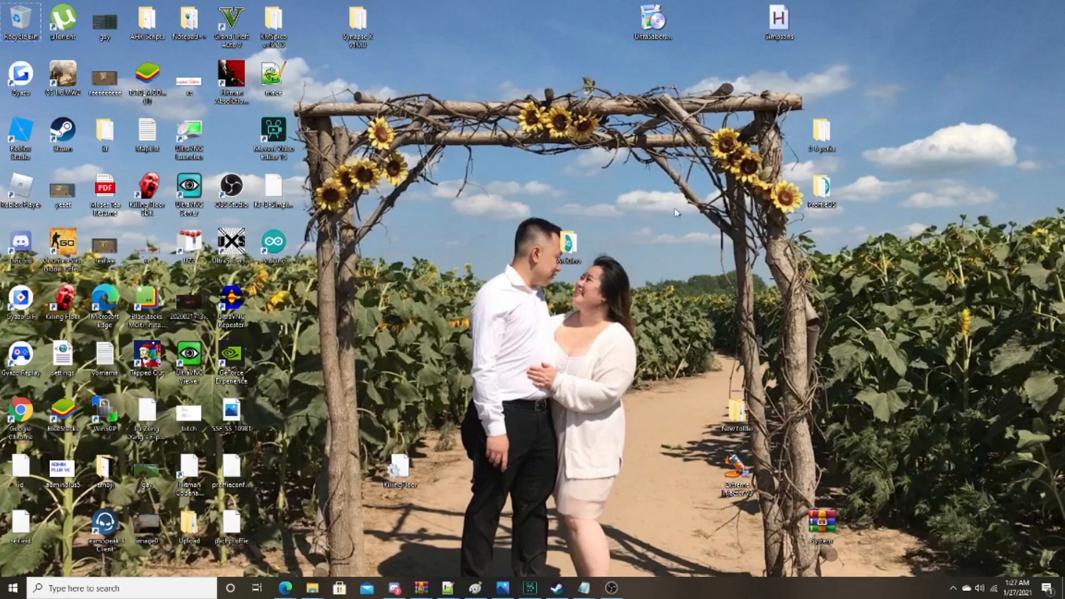
click(575, 256)
drag(652, 214, 511, 325)
click(615, 271)
mouse_move(632, 211)
mouse_down()
mouse_move(511, 198)
mouse_move(444, 311)
mouse_move(523, 327)
mouse_up()
drag(508, 184, 651, 328)
drag(480, 177, 660, 308)
drag(490, 183, 665, 309)
click(636, 239)
drag(316, 227, 277, 277)
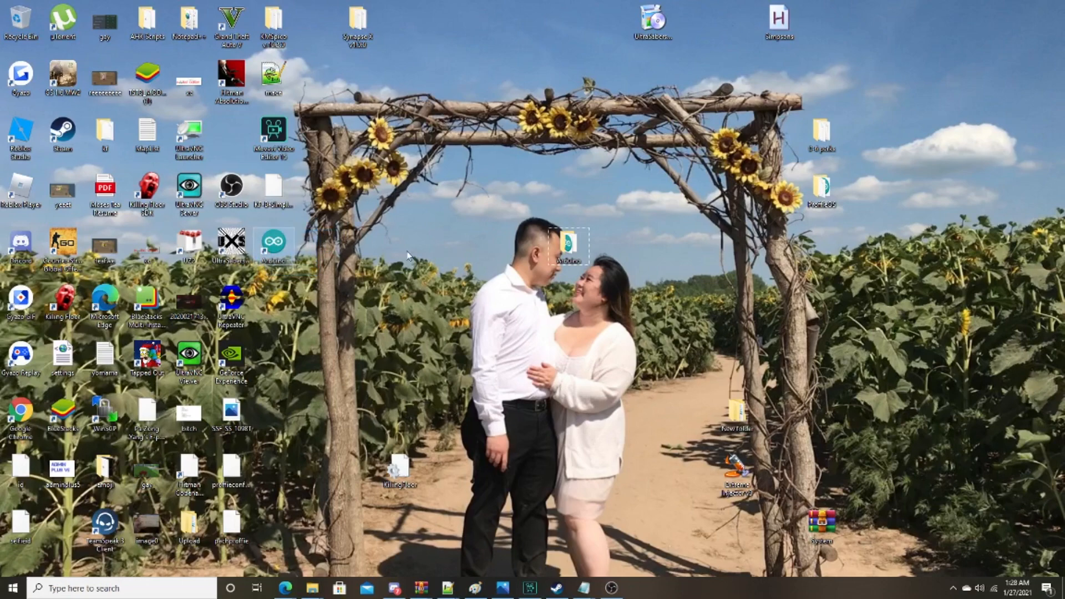
drag(546, 161, 597, 271)
click(445, 228)
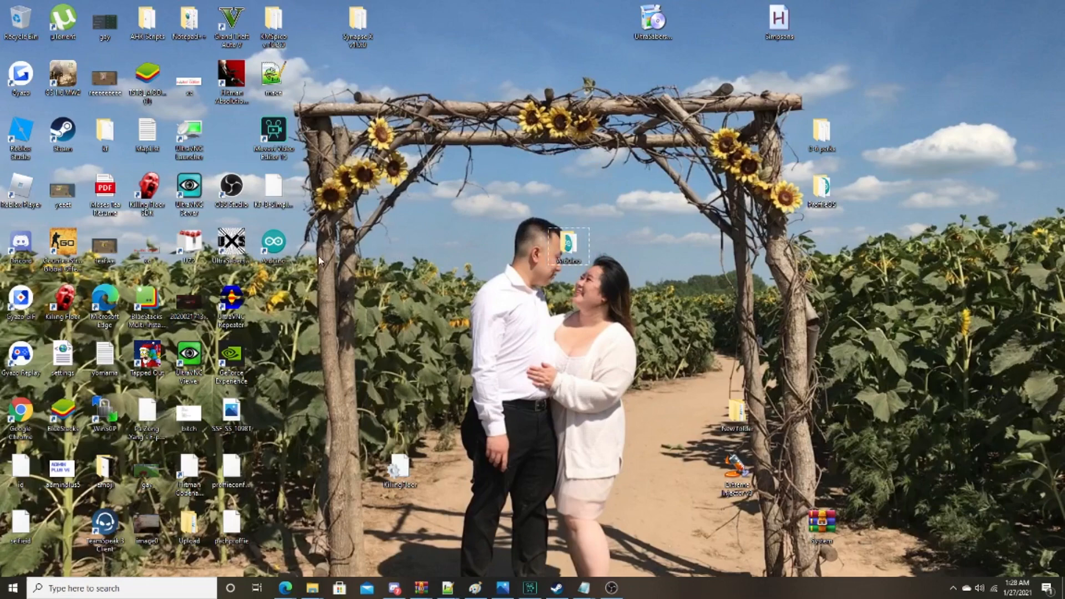
Step: Launch the Arduino IDE in a maximized window and open its preferences
double_click(274, 243)
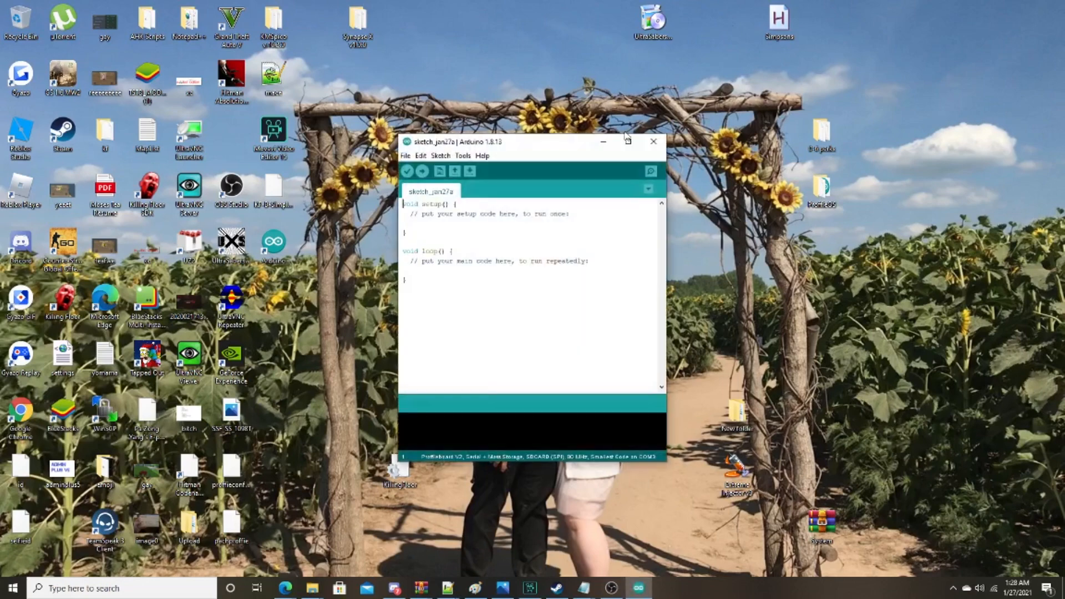
click(628, 140)
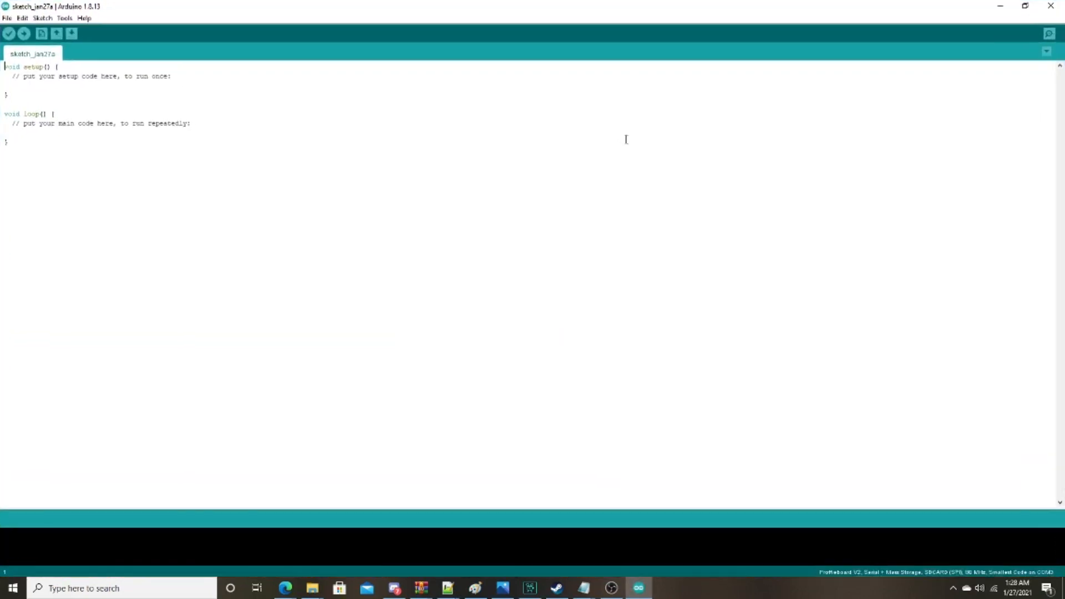
click(6, 18)
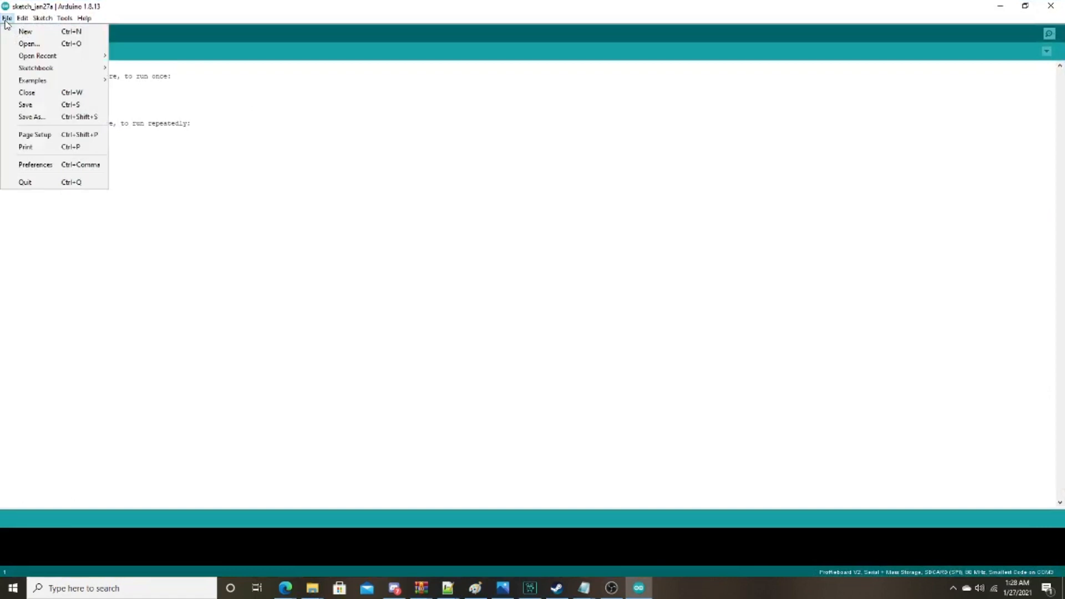
click(26, 167)
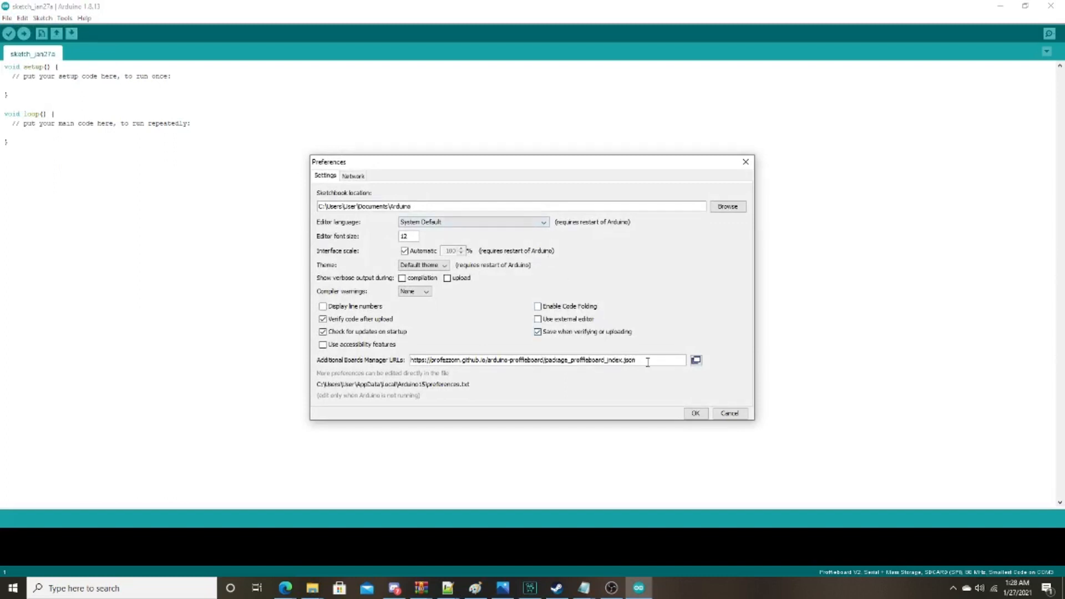
Step: Replace the Additional Boards Manager URL with the package_proffieboard_index.json address copied from the plugin's GitHub page in Edge
drag(644, 363, 390, 361)
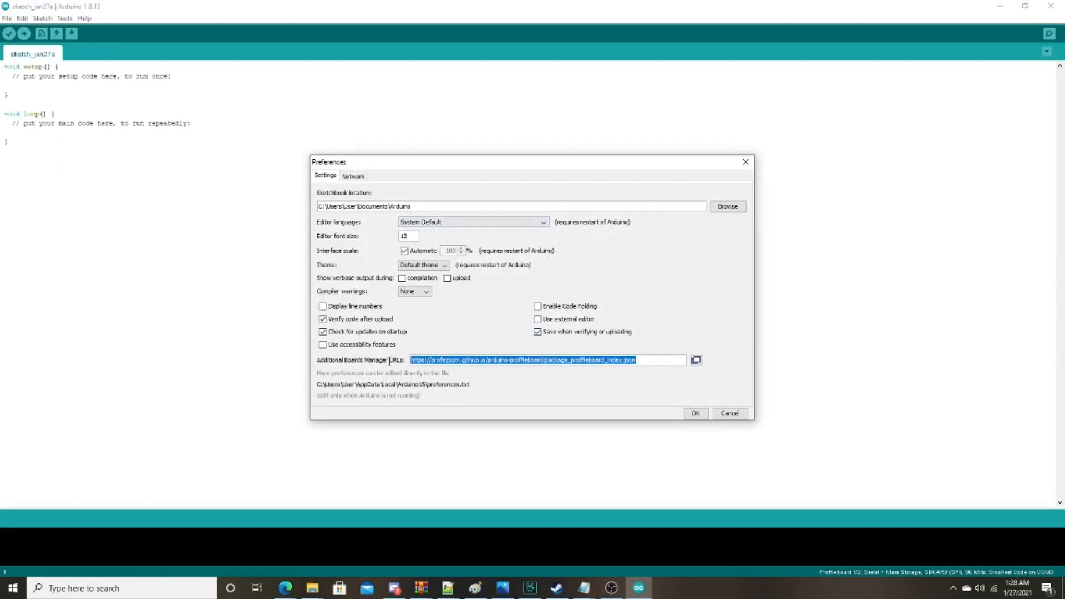
click(285, 588)
click(246, 554)
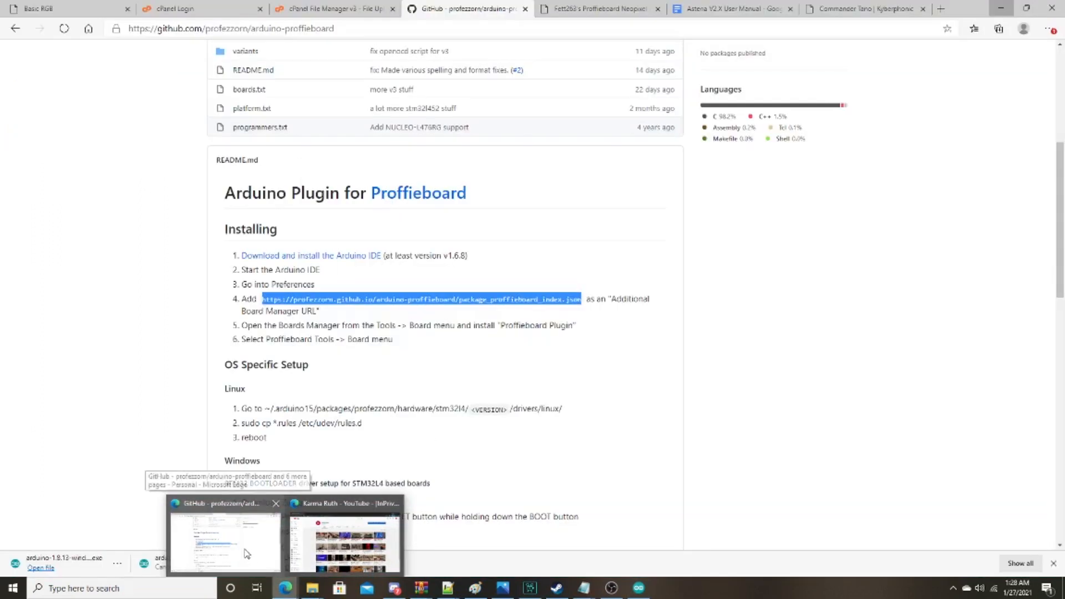
right_click(476, 301)
click(515, 312)
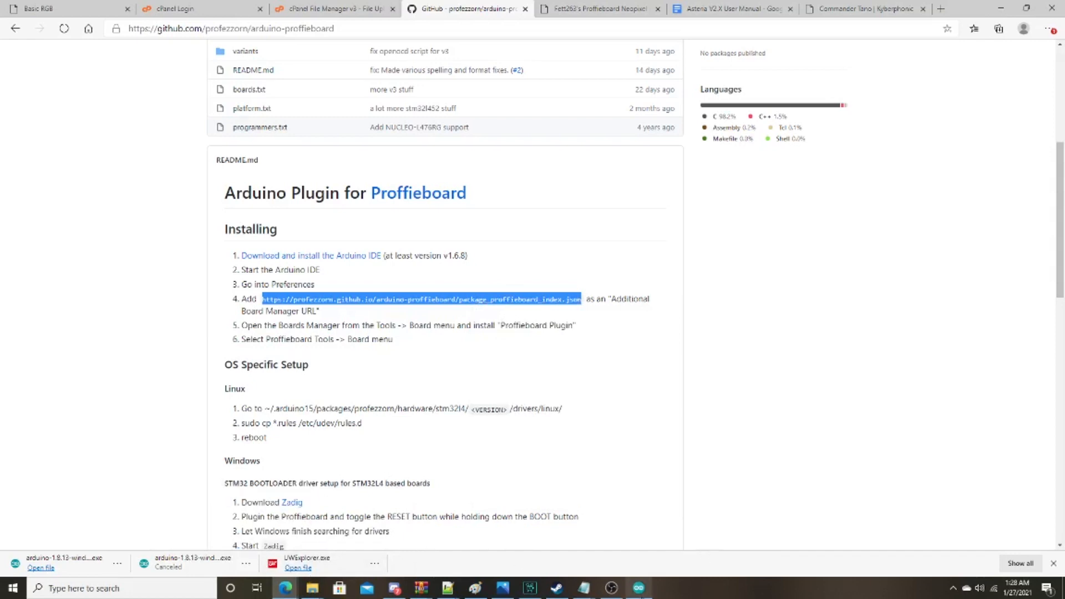
click(638, 588)
key(ctrl+v)
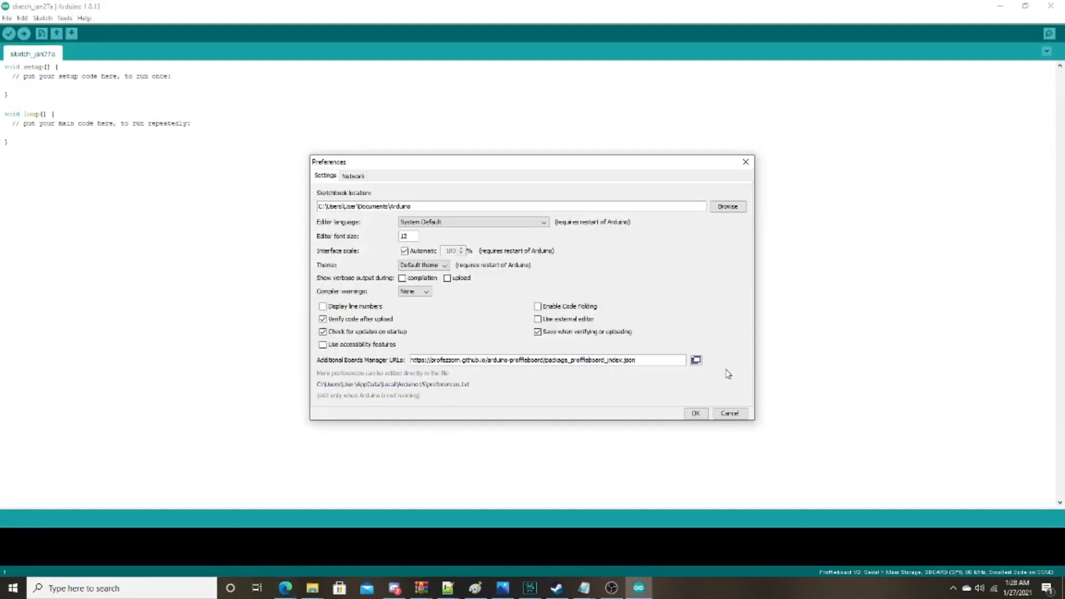
Step: Save the preferences with the new boards URL and close the Arduino IDE
click(696, 414)
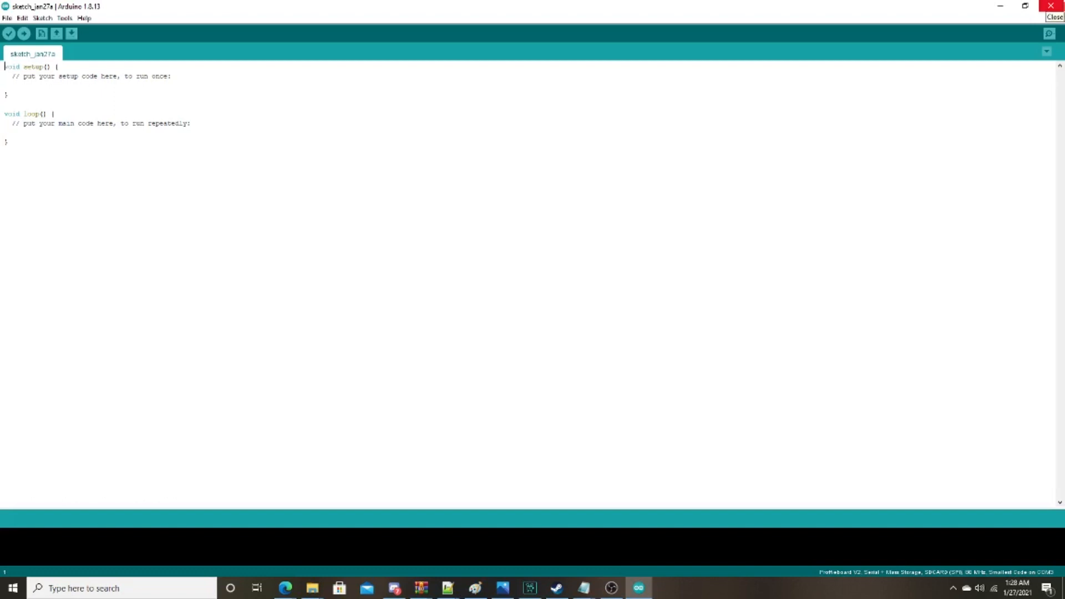
click(1051, 6)
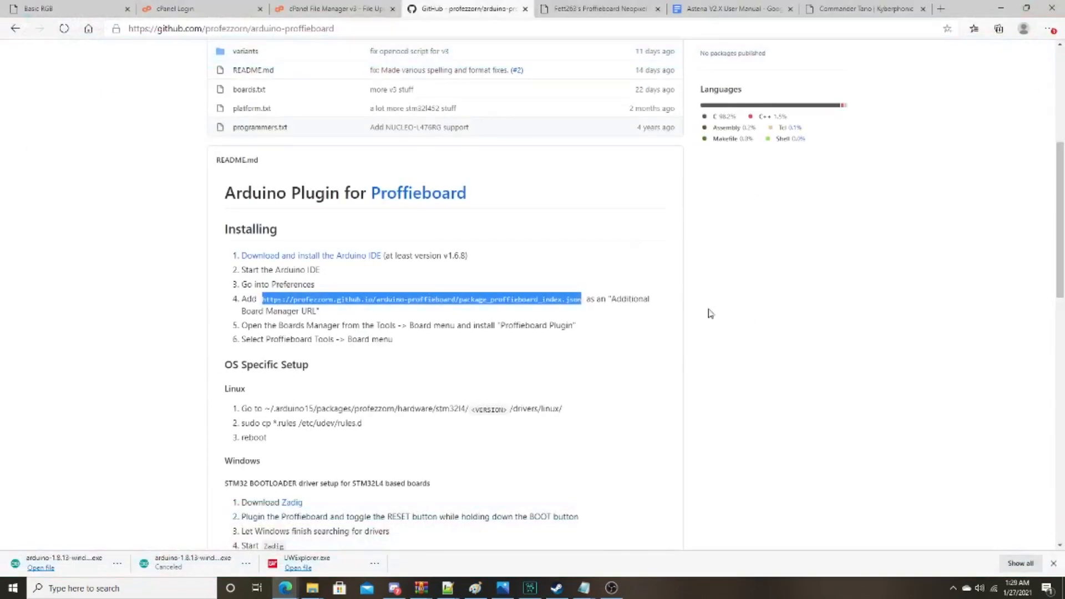
click(655, 356)
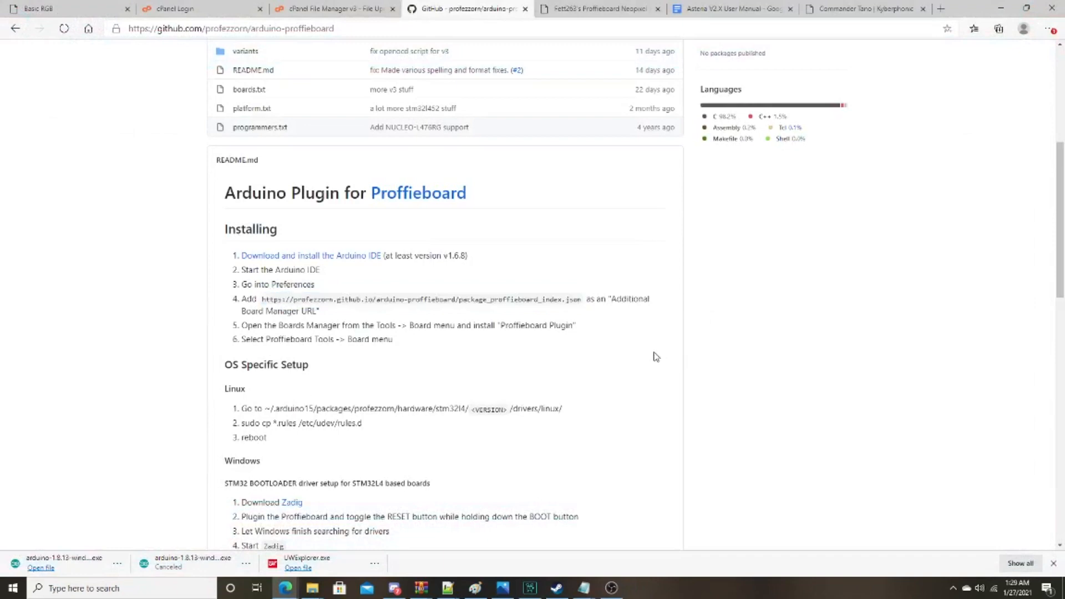
Step: Review the plugin README's installation steps and its Windows STM32 BOOTLOADER driver setup instructions
scroll(621, 358, down, 4)
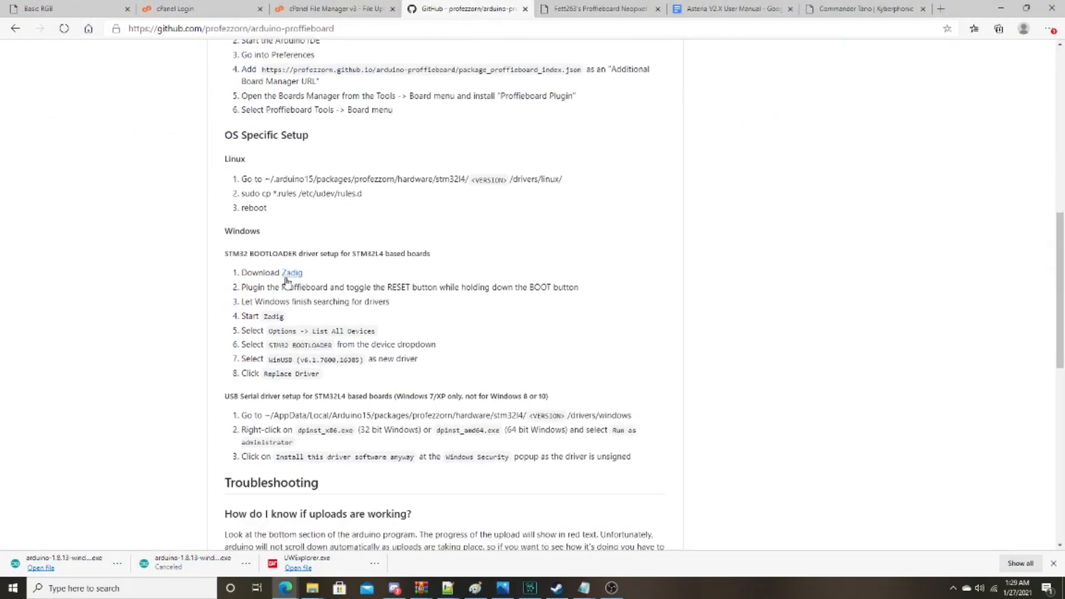
scroll(483, 316, up, 3)
scroll(416, 327, down, 1)
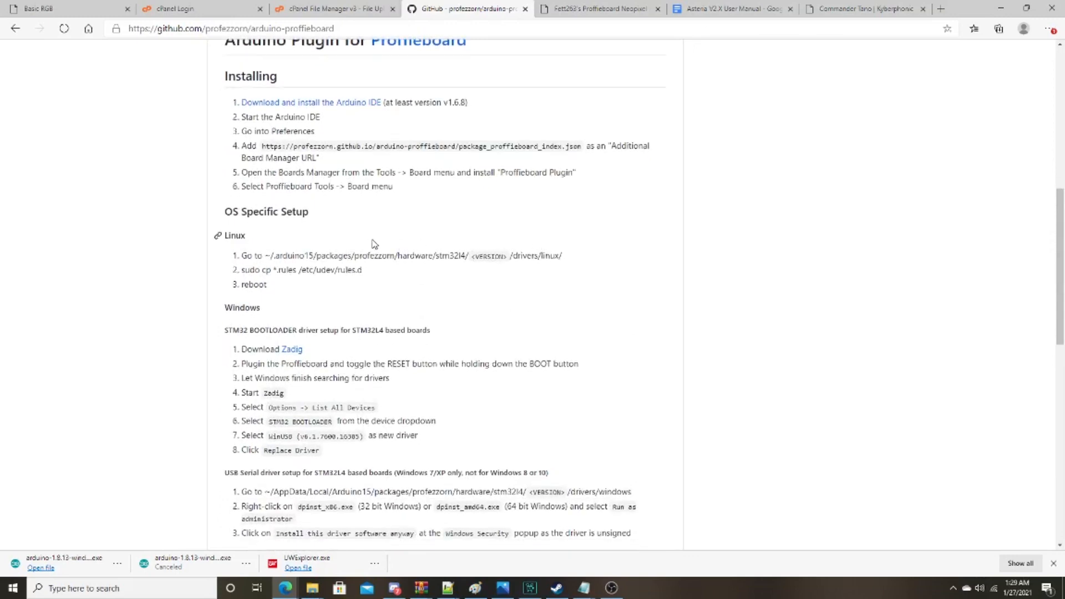
scroll(416, 217, down, 3)
scroll(291, 204, up, 3)
scroll(294, 359, down, 3)
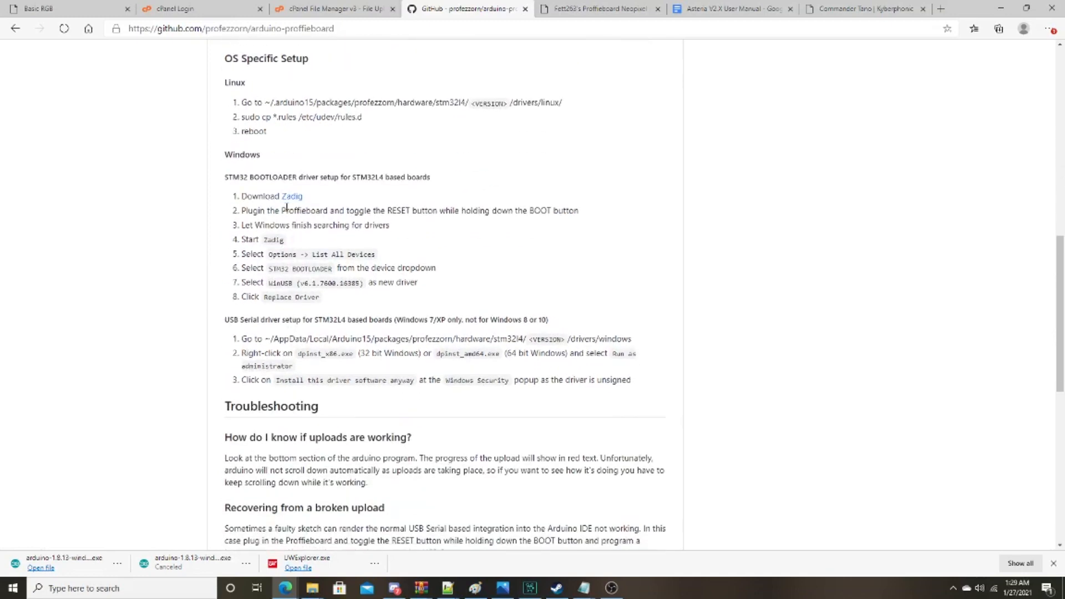
drag(502, 179, 228, 247)
click(240, 257)
scroll(278, 196, up, 6)
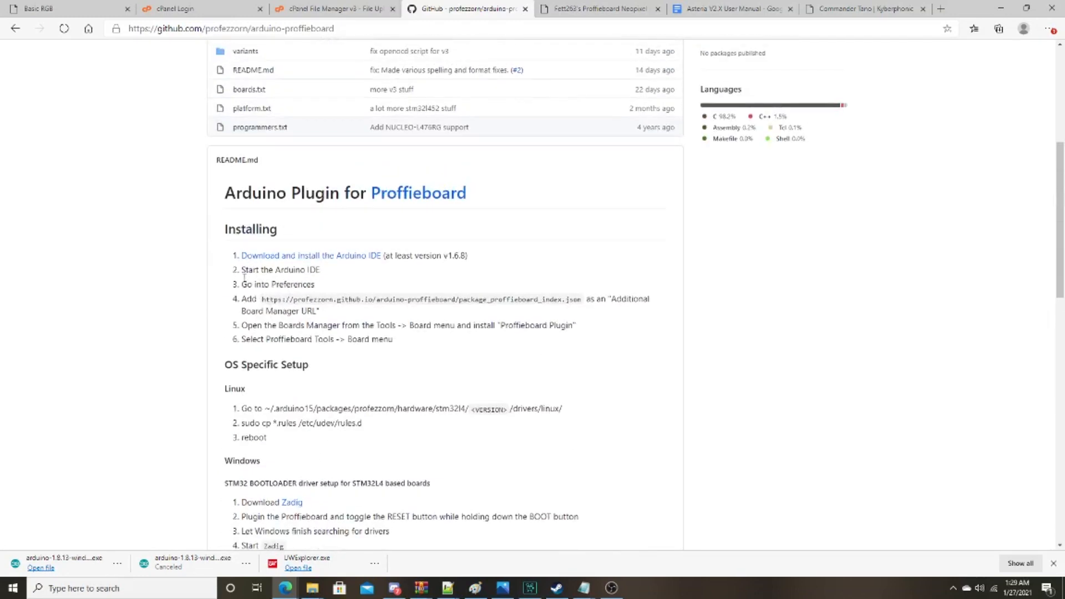
drag(264, 300, 581, 299)
click(419, 371)
scroll(411, 367, down, 3)
scroll(406, 364, down, 2)
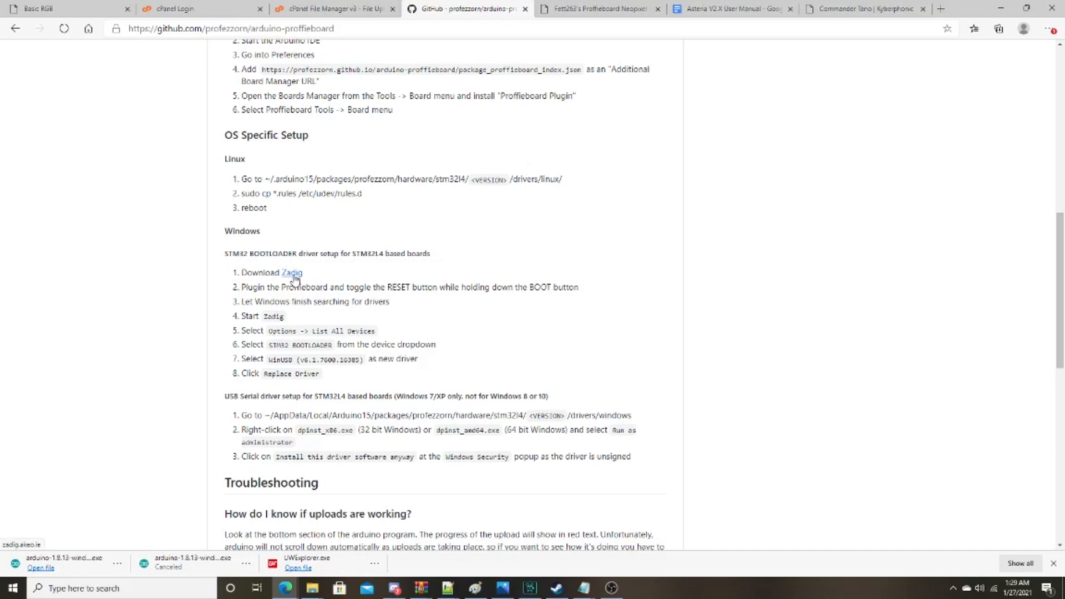
Step: Download Zadig 2.5 from the site linked in the README, launch it and minimize its window
click(292, 274)
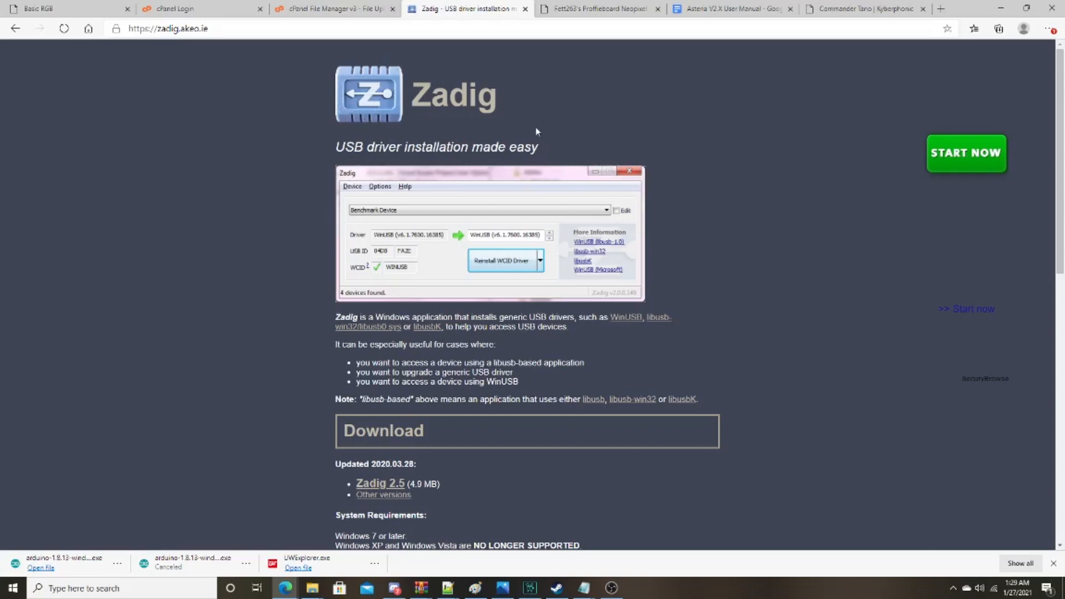
scroll(406, 292, down, 1)
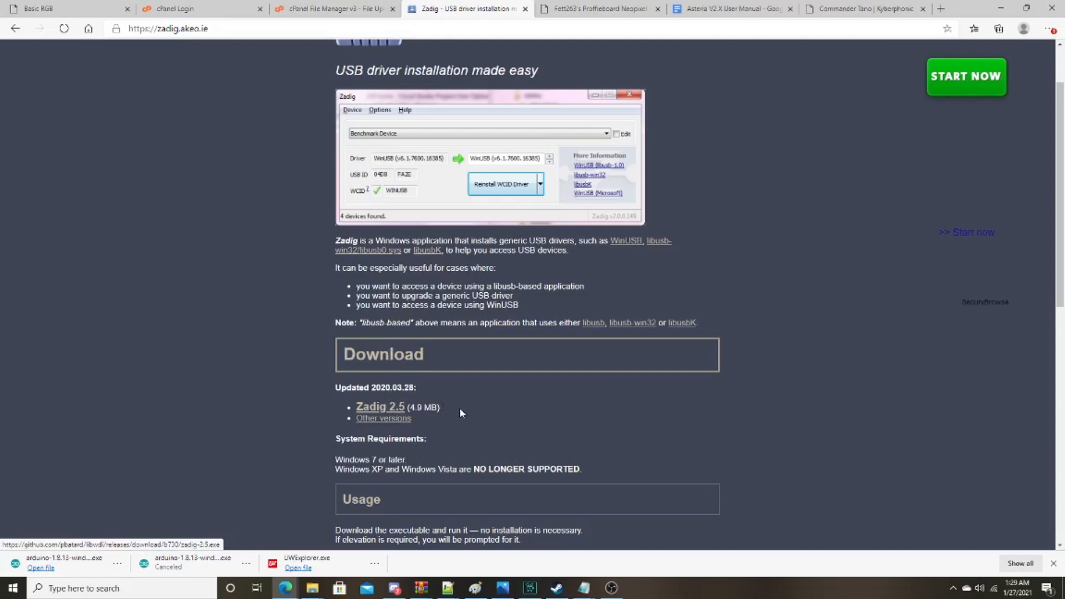
drag(409, 416, 332, 395)
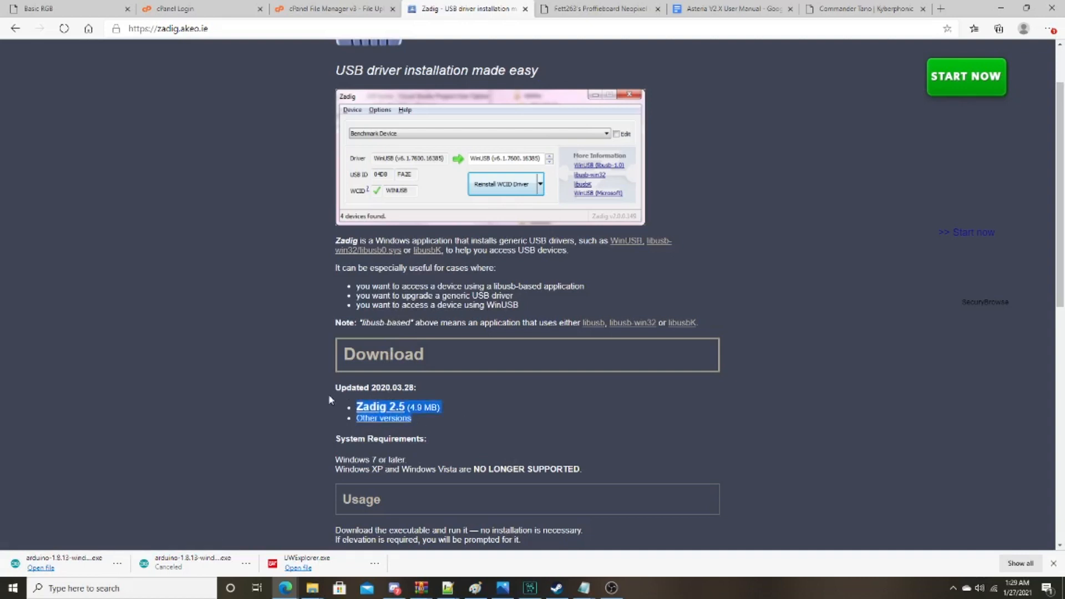
click(360, 390)
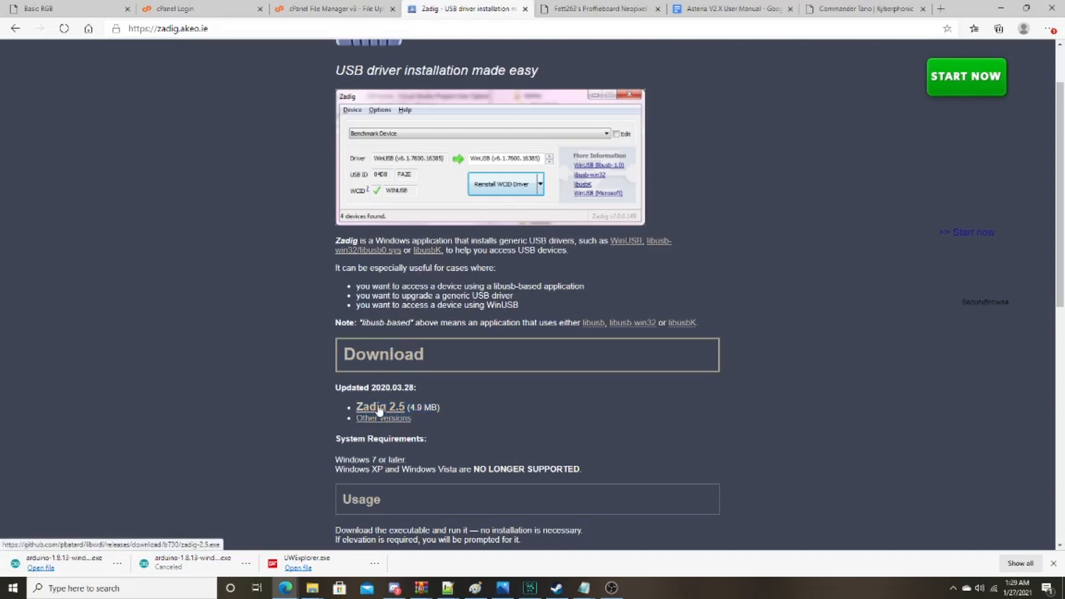
click(380, 408)
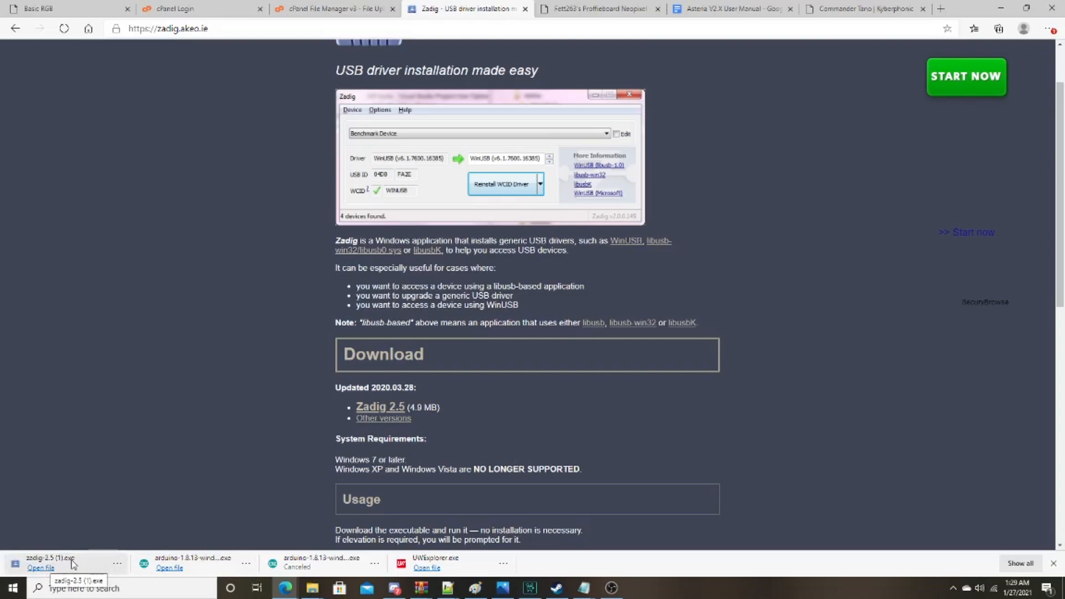
click(71, 568)
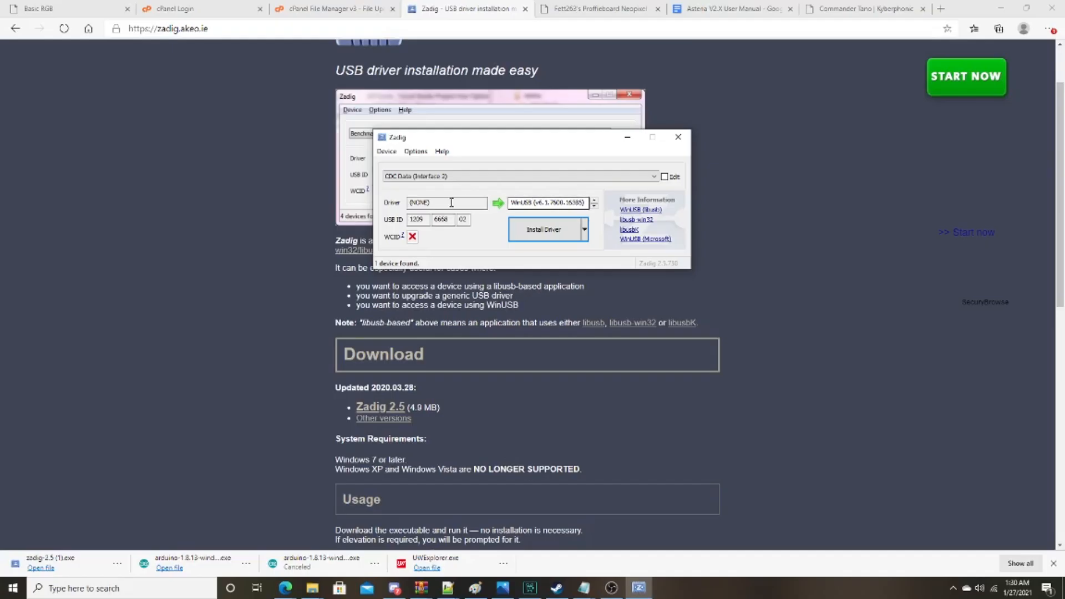
click(629, 137)
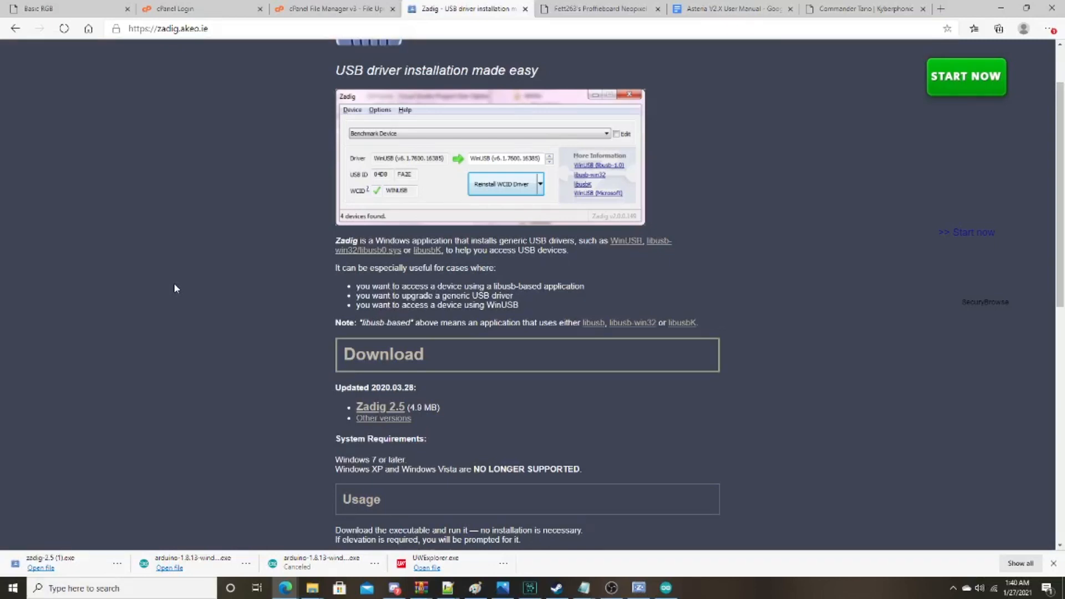
Step: Return to the ProffieOS page, download version 5.7 and open the downloaded zip archive with the browser minimized
right_click(20, 30)
click(48, 65)
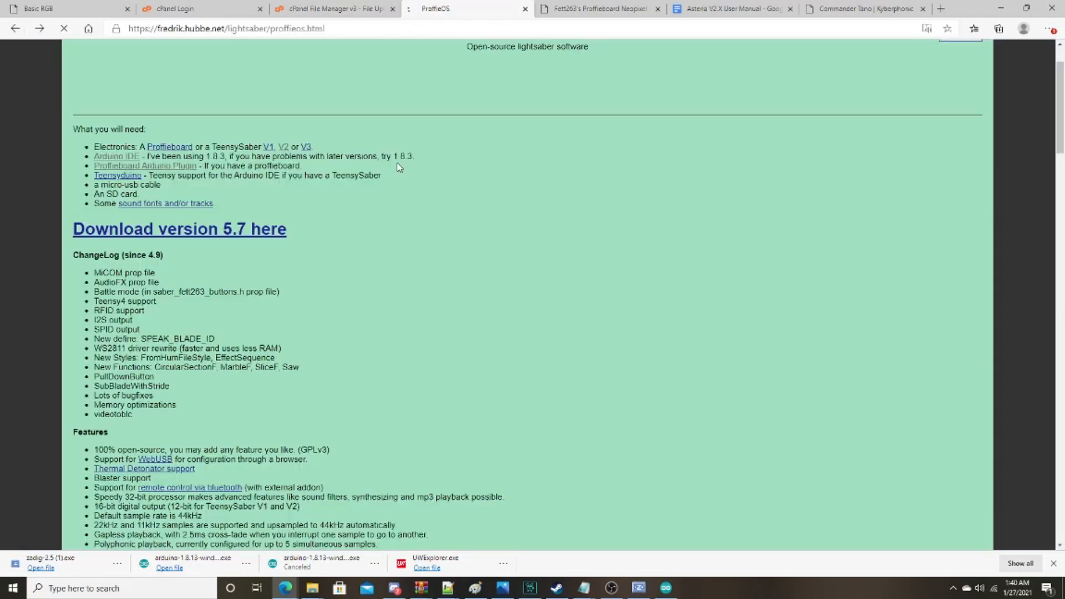
click(181, 236)
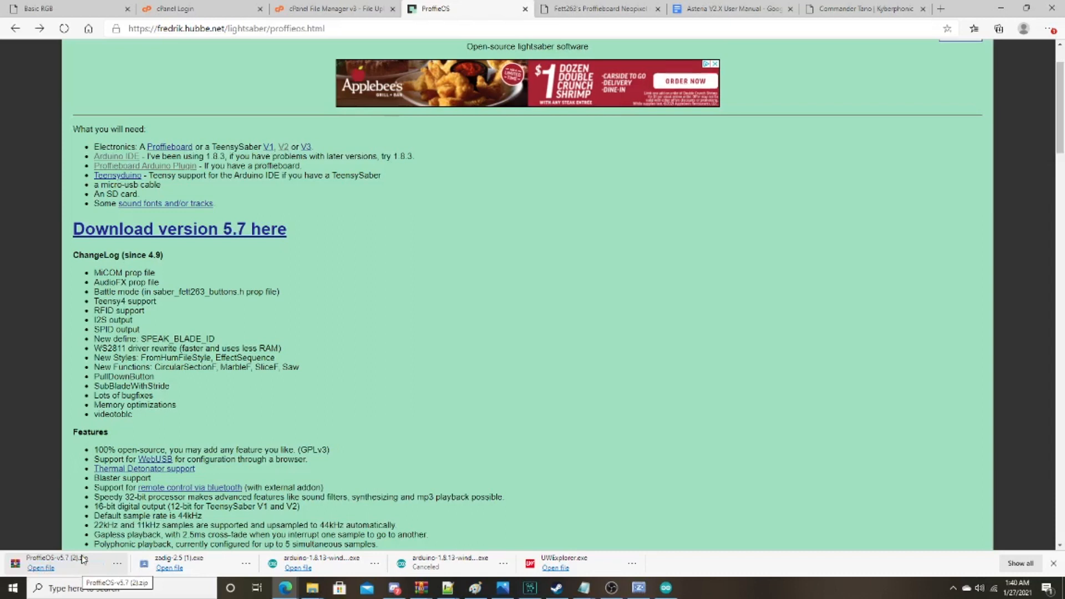
click(82, 558)
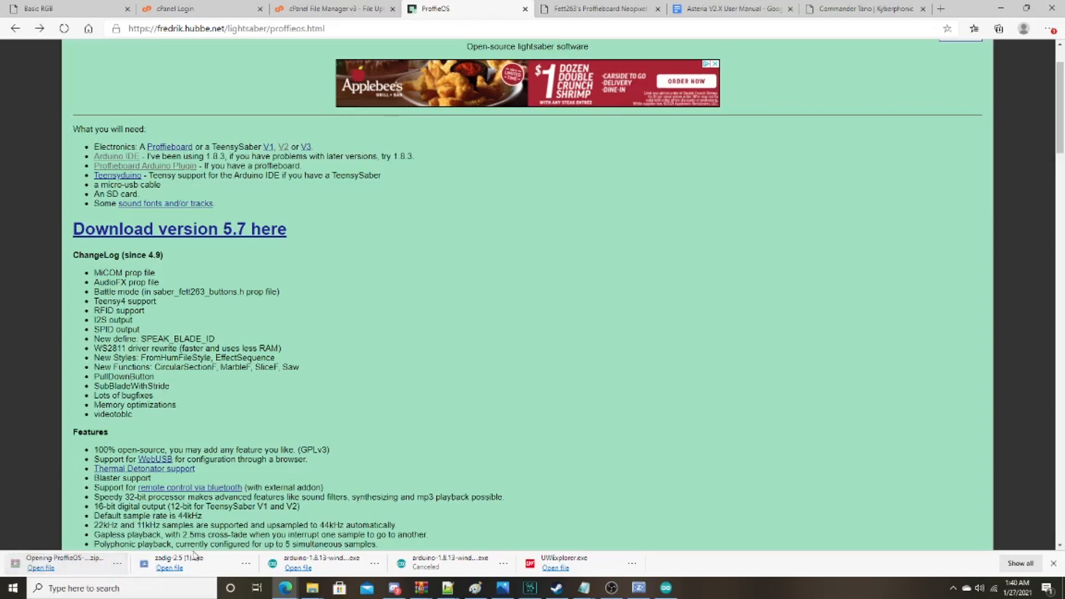
click(1002, 9)
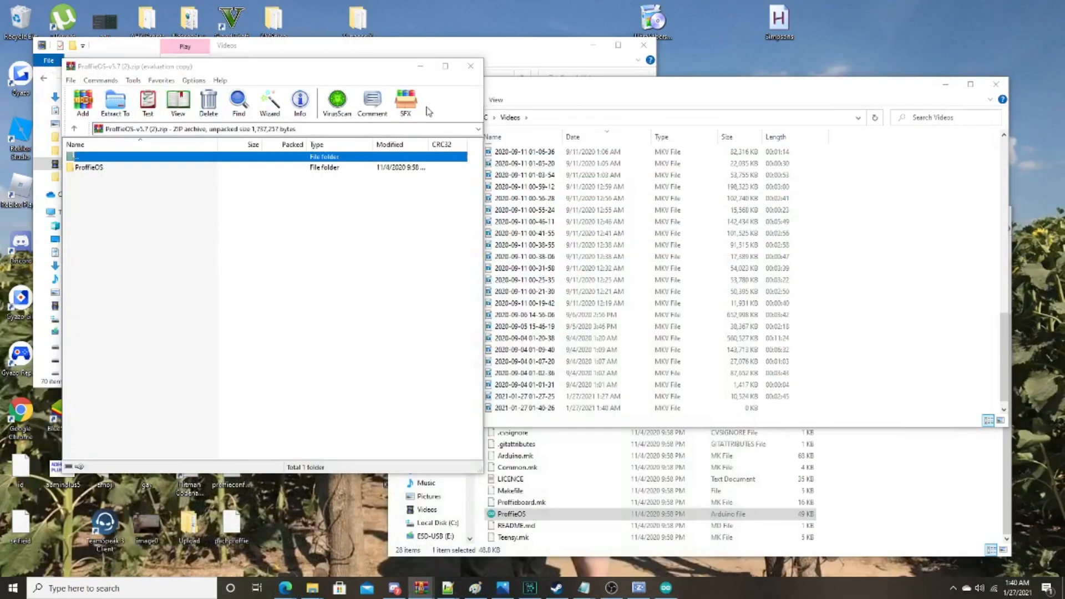
Step: Clear away the other Explorer windows and open the desktop's Arduino folder beside the ProffieOS archive
click(326, 276)
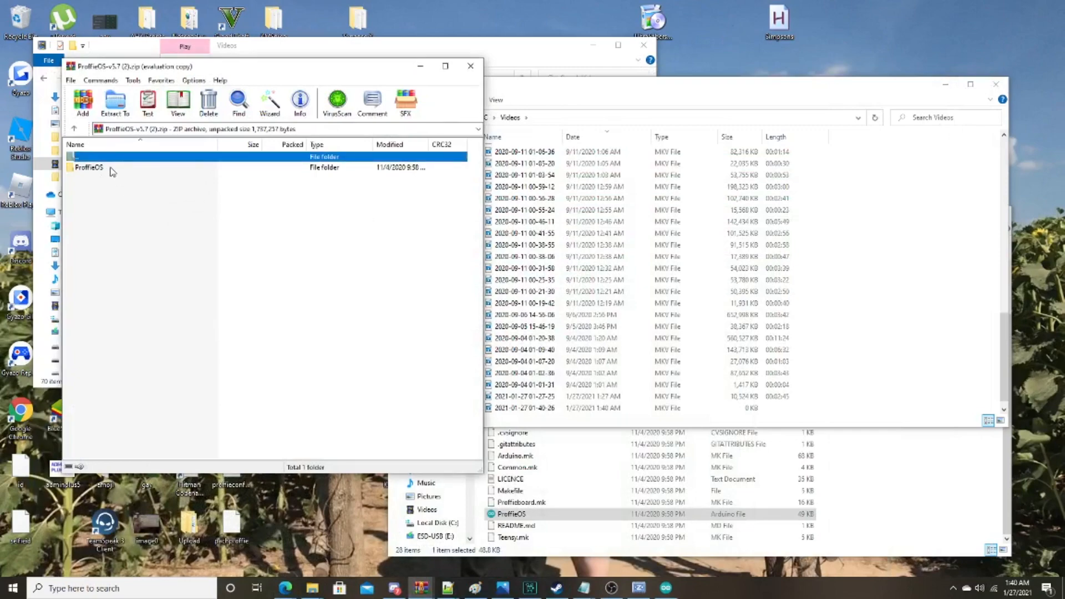
click(945, 85)
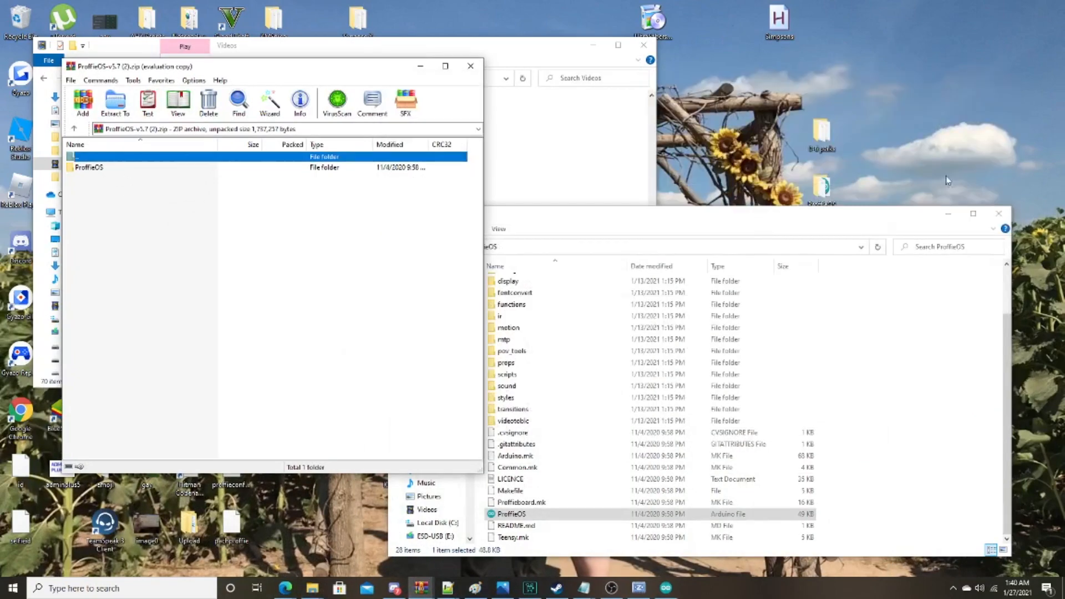
click(948, 223)
click(592, 45)
drag(343, 68, 772, 72)
drag(671, 76, 283, 83)
double_click(566, 245)
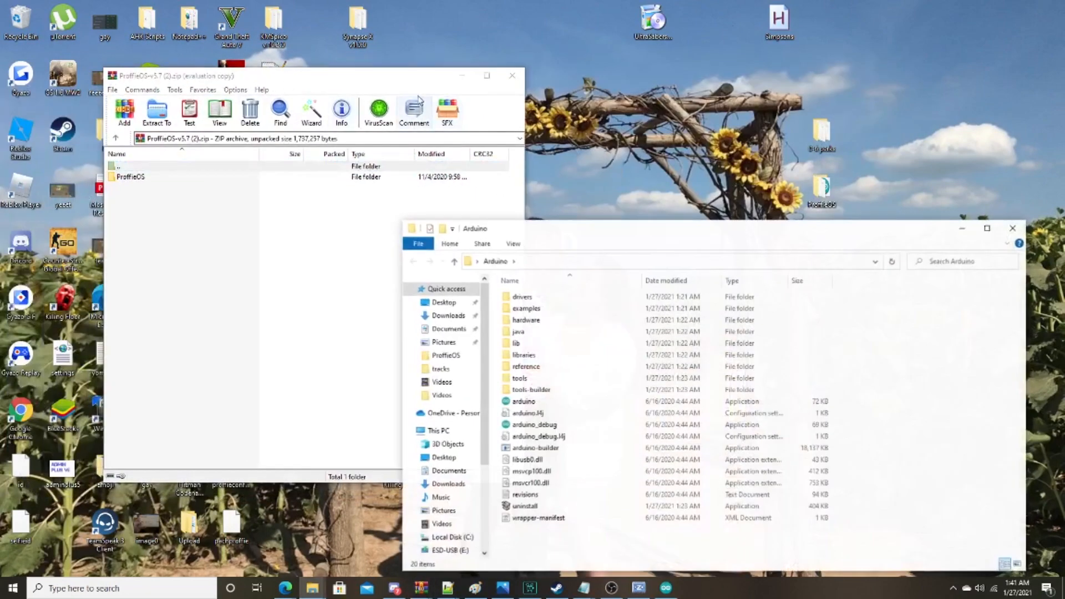
drag(589, 244, 595, 145)
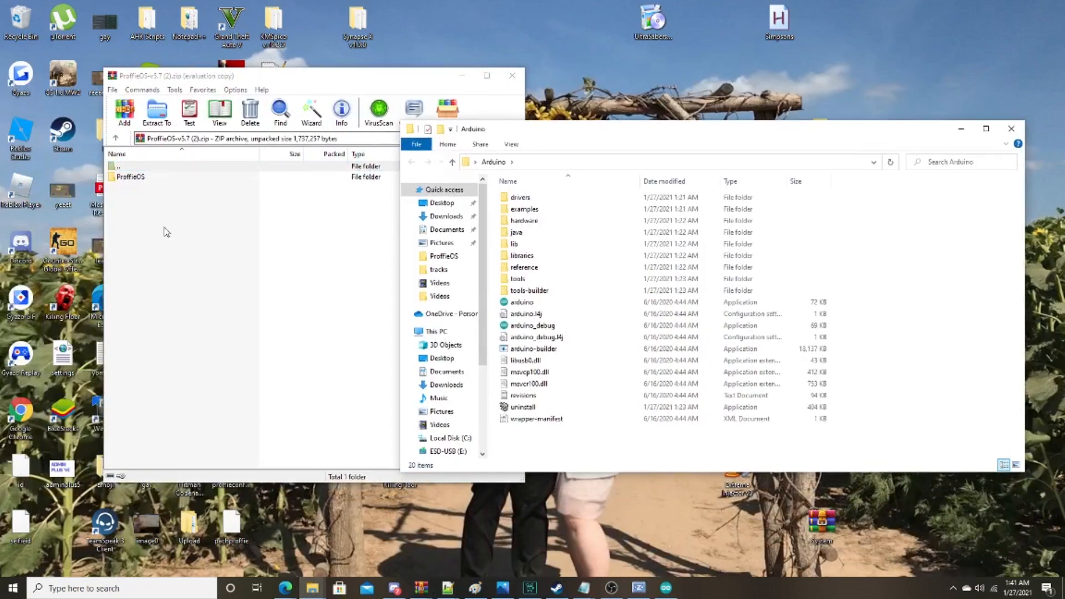
Step: Extract the ProffieOS folder from the archive into the Arduino folder and close the archive
drag(145, 180, 578, 457)
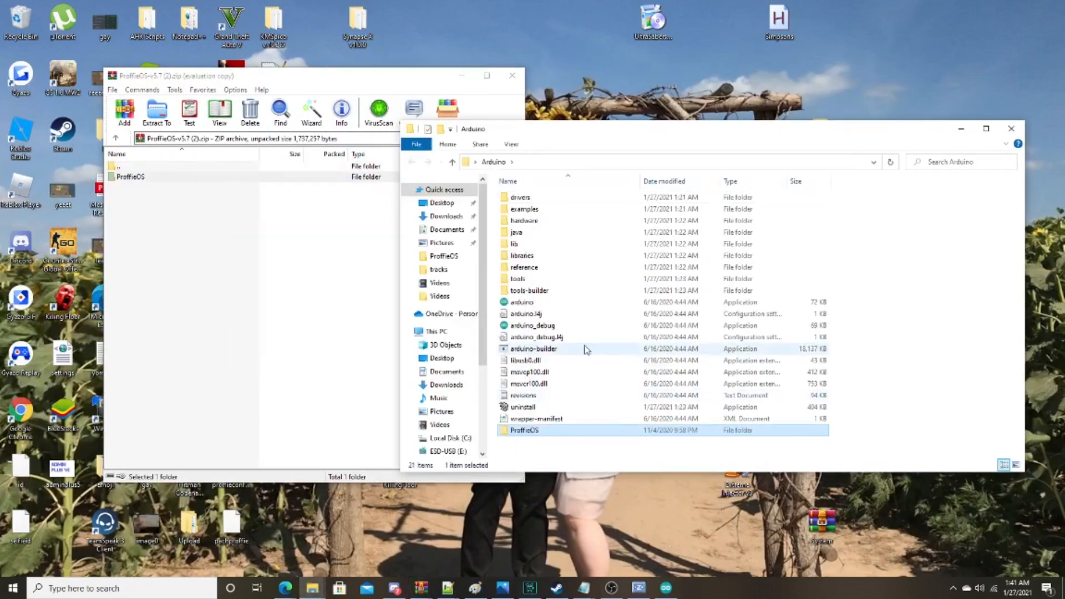
click(550, 454)
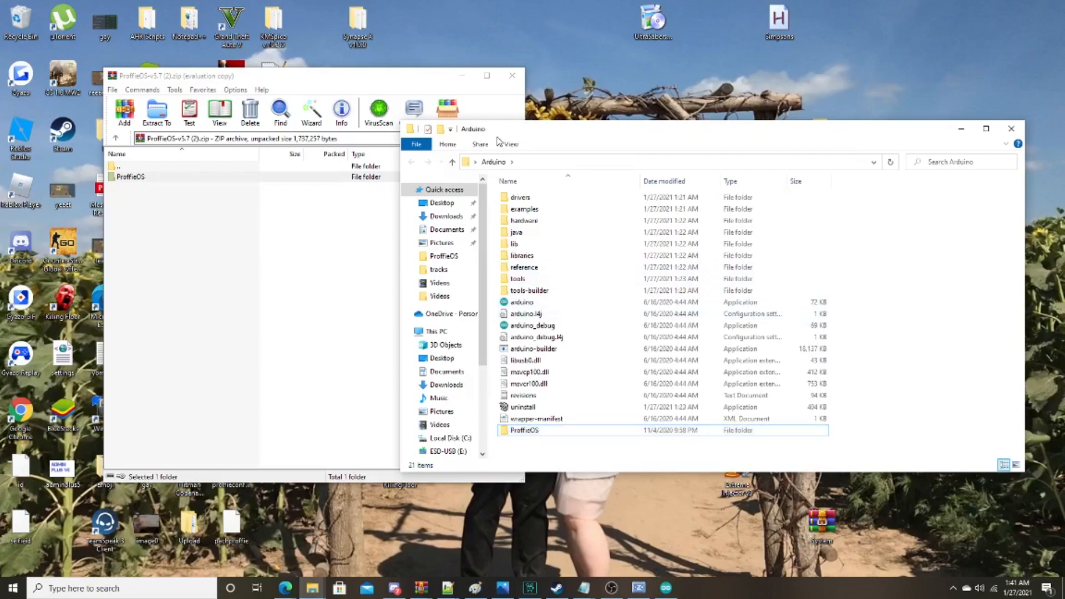
click(511, 79)
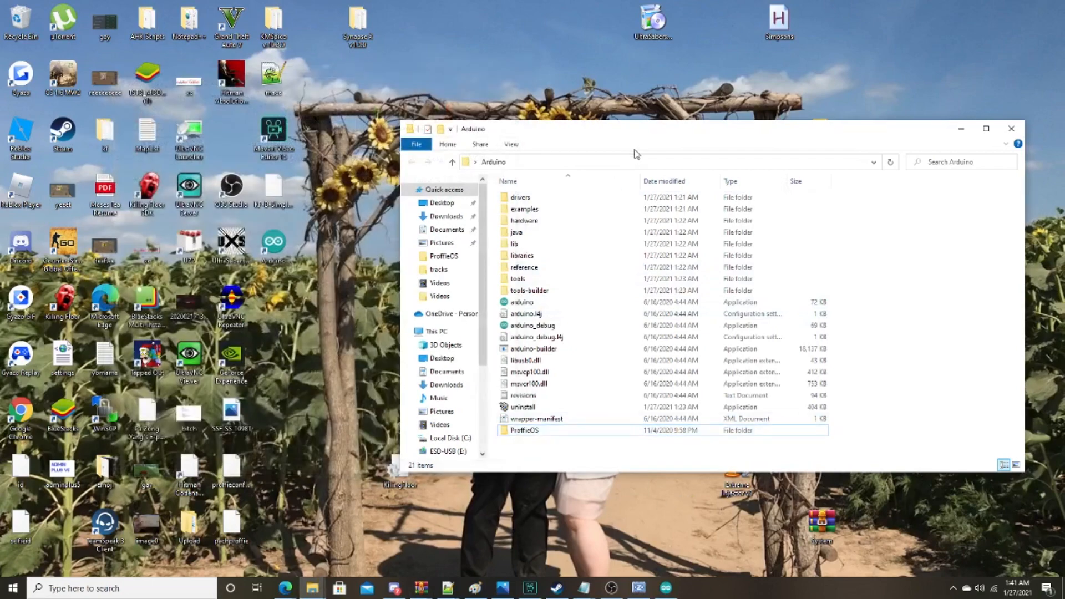
Step: Open the ProffieOS Arduino file from the extracted ProffieOS folder in the Arduino IDE
drag(666, 132, 470, 69)
click(350, 371)
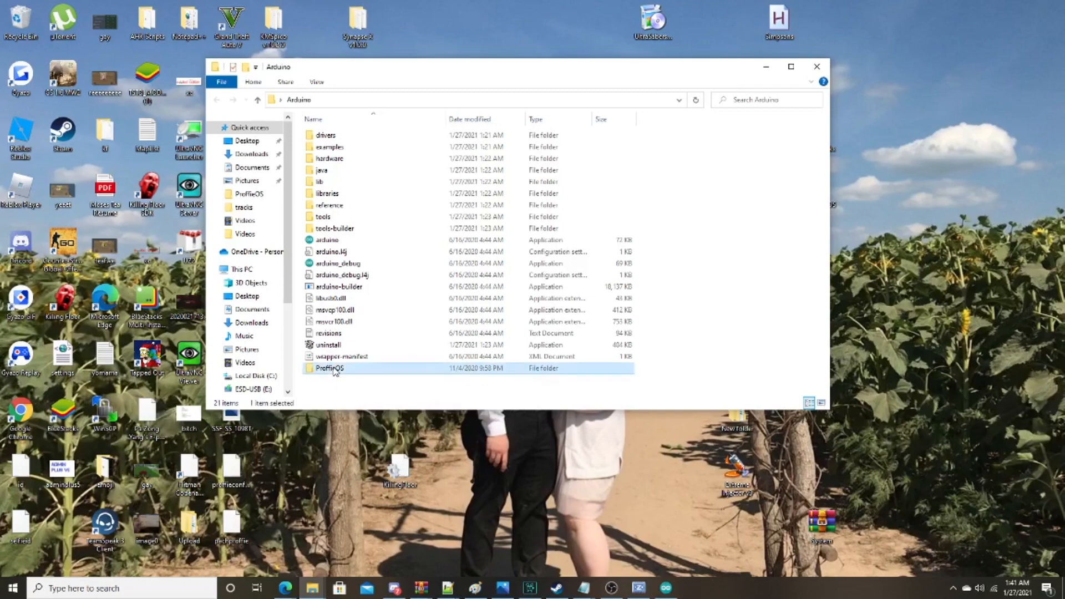
double_click(333, 371)
scroll(362, 344, down, 2)
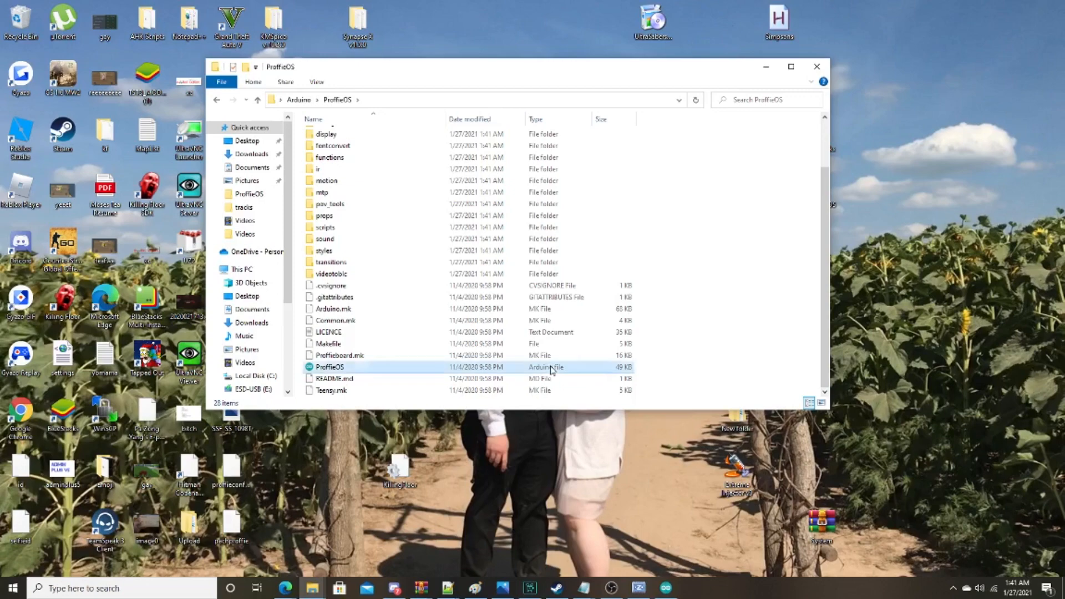
double_click(553, 367)
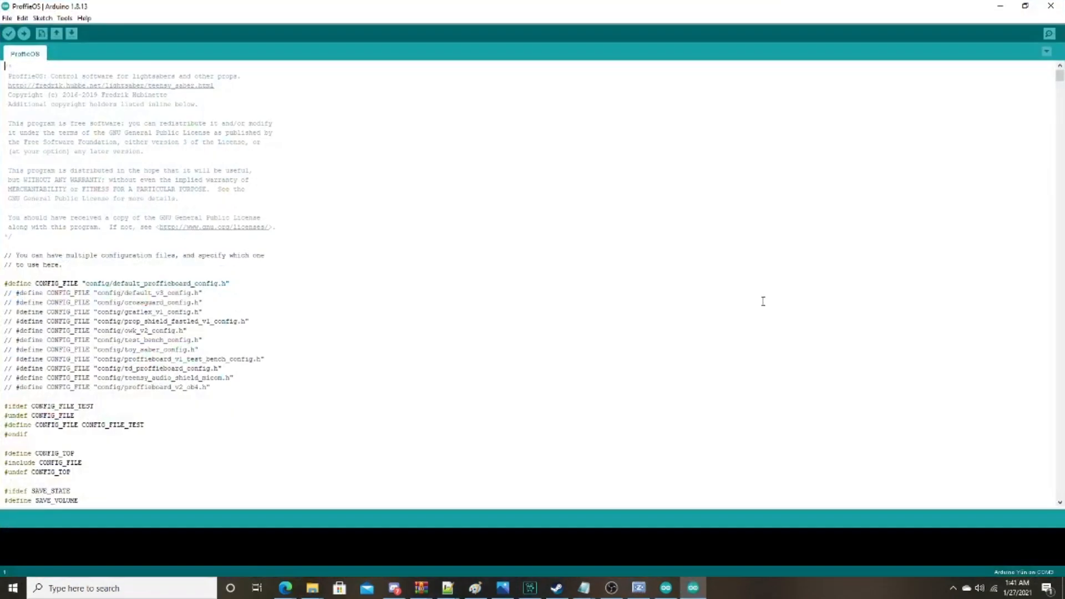
click(567, 225)
Step: Find the Proffieboard package in the Boards Manager with the search "proffie" and install version 1.0.0
click(64, 19)
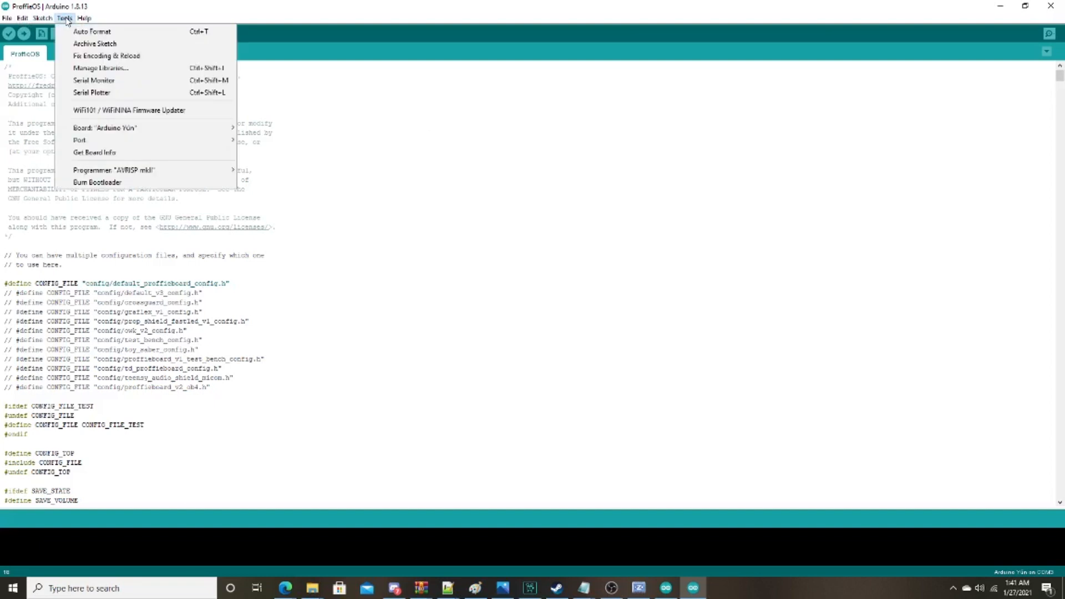
mouse_move(135, 133)
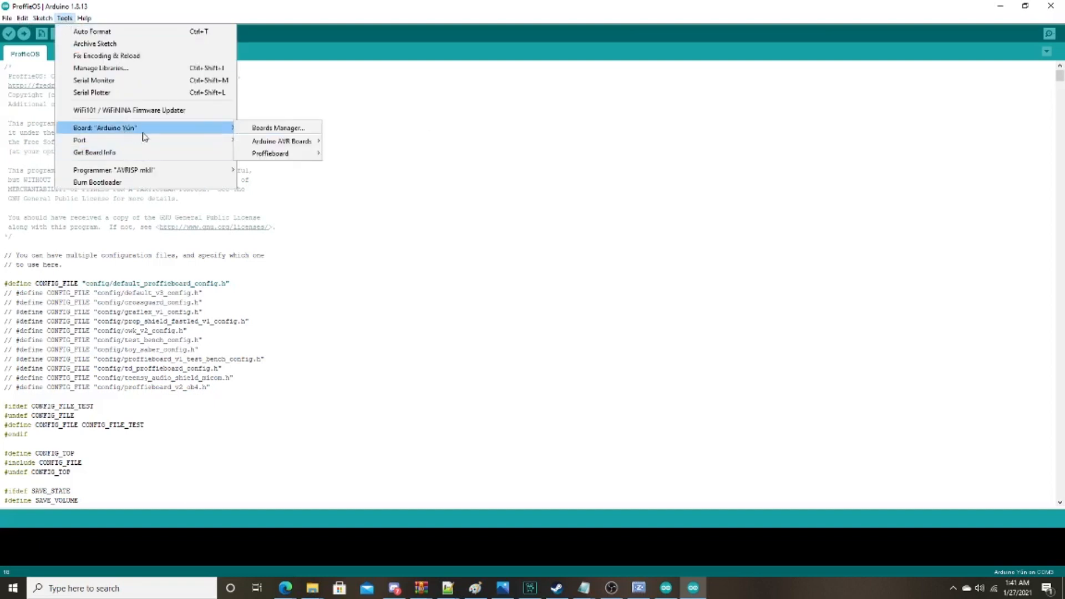
click(291, 132)
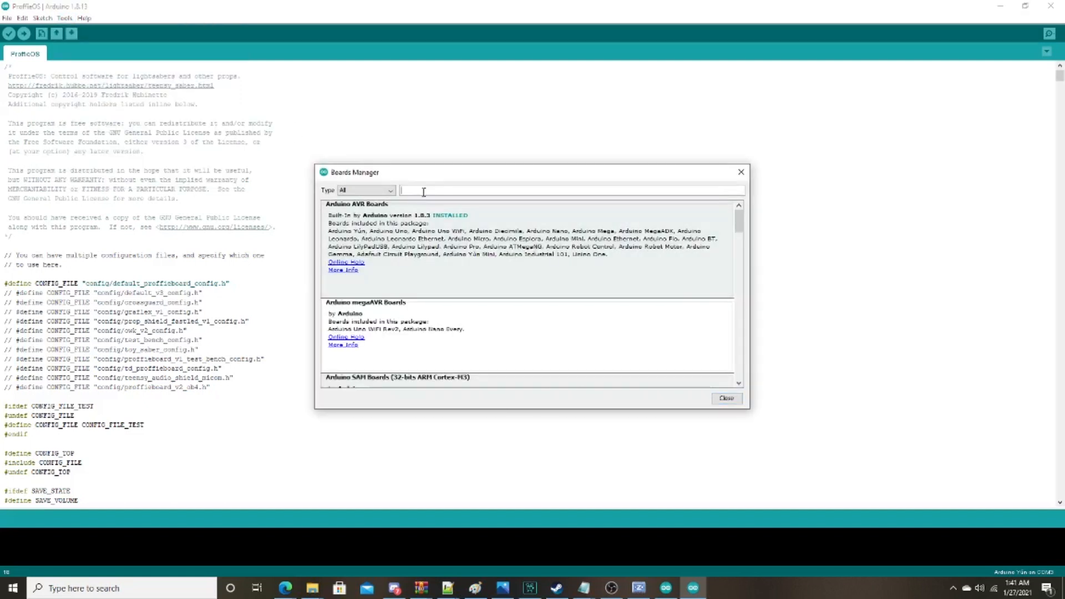
text(proffie)
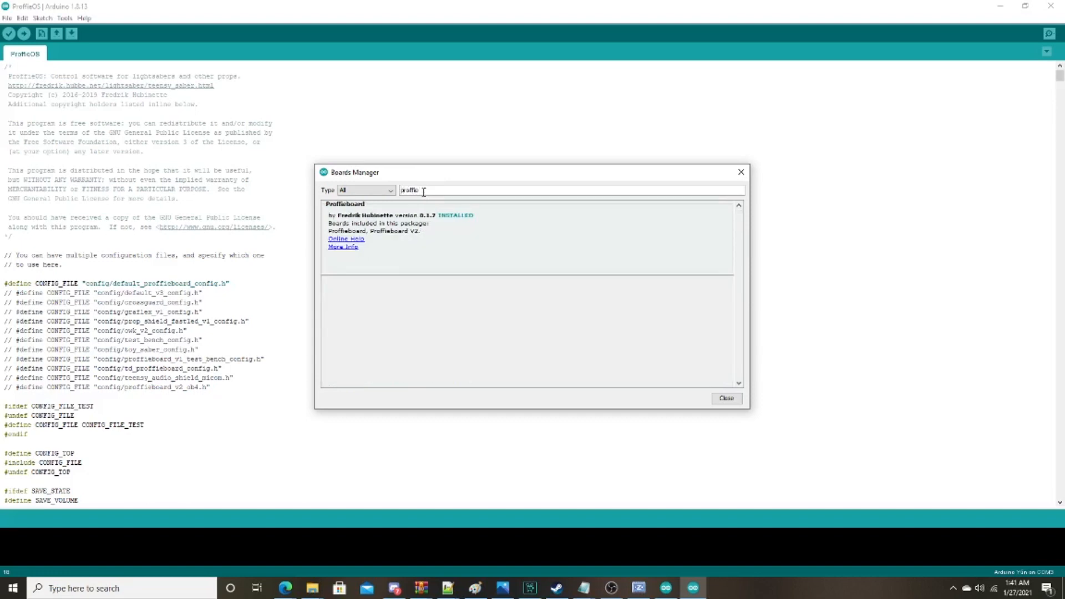
mouse_move(437, 207)
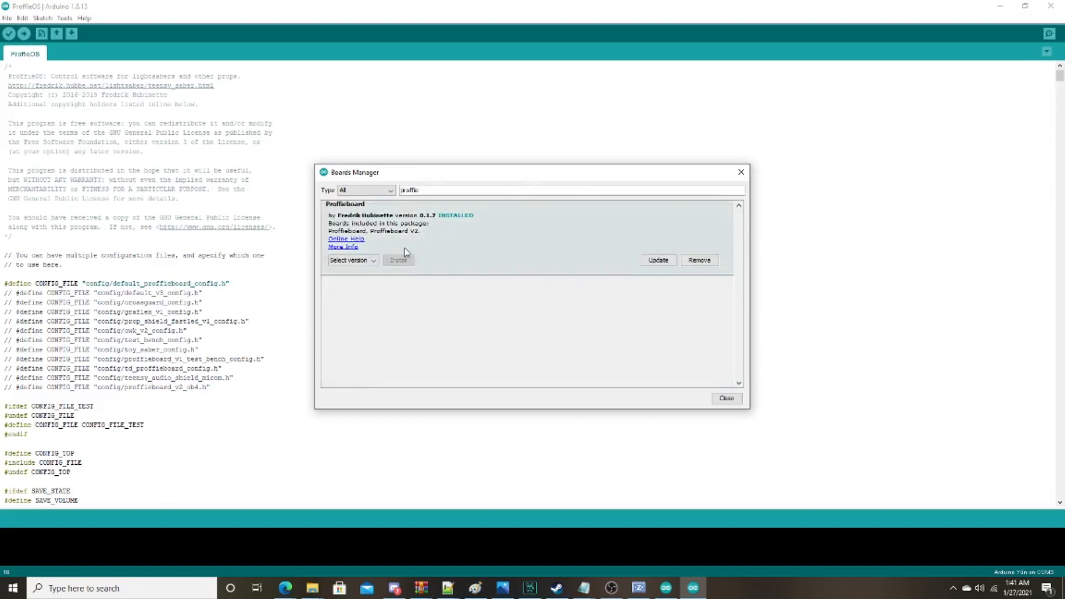
click(369, 261)
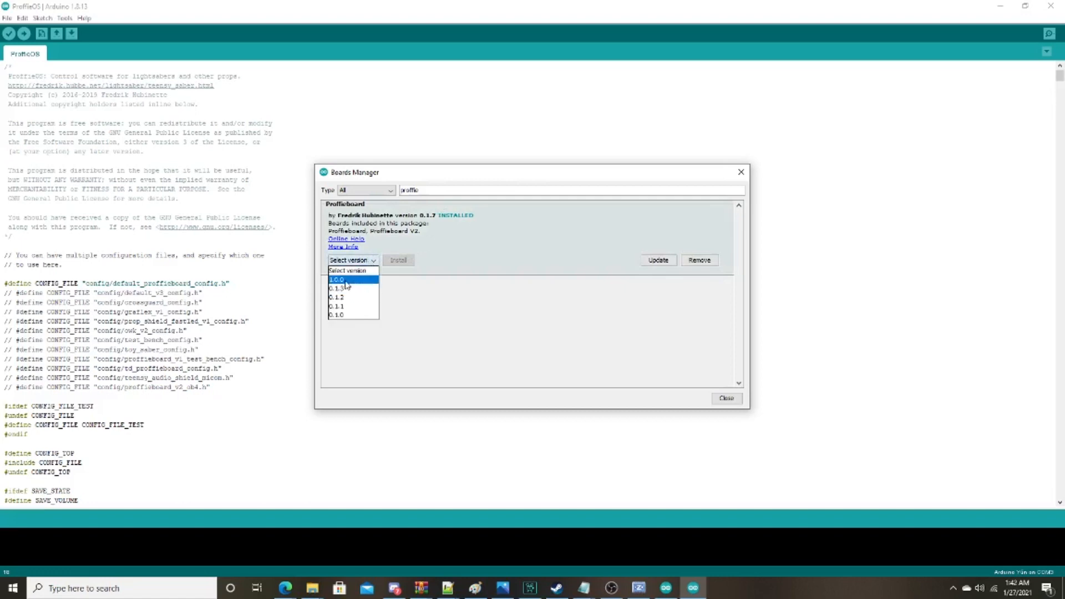
click(350, 280)
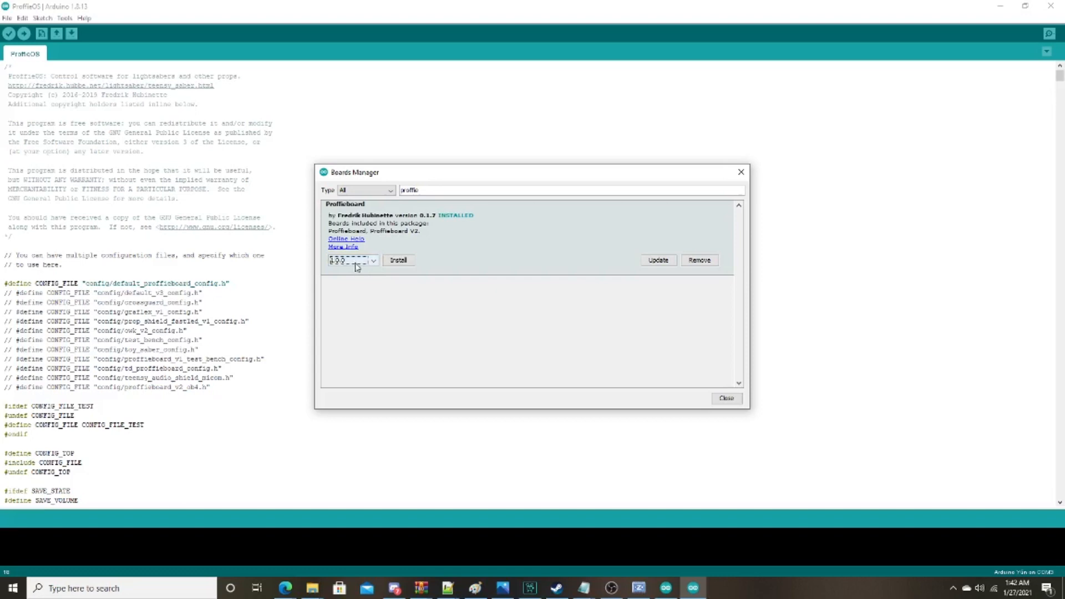
click(399, 261)
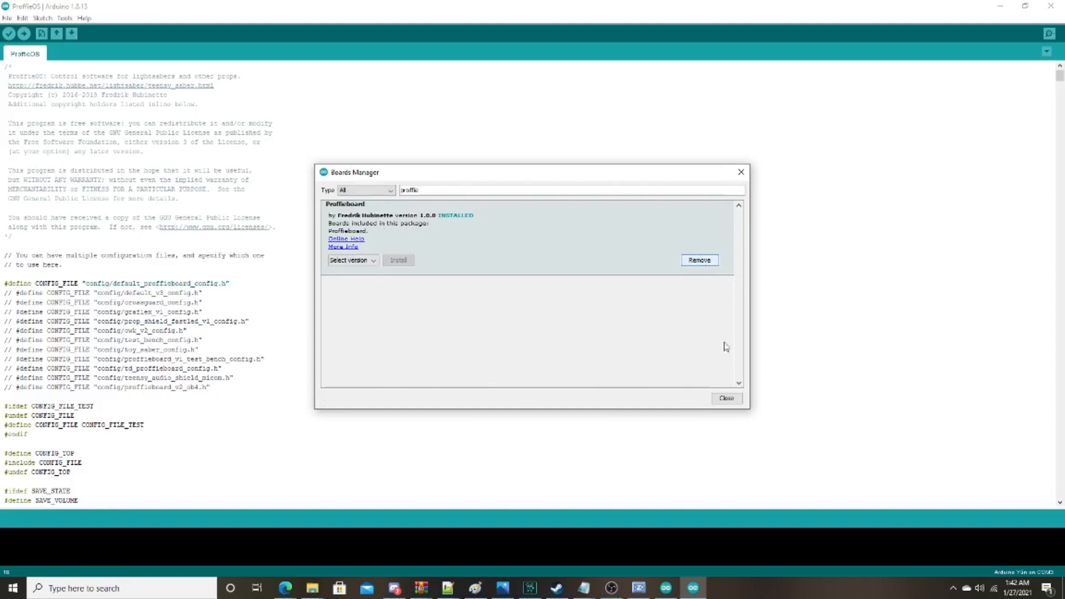
click(726, 398)
click(501, 265)
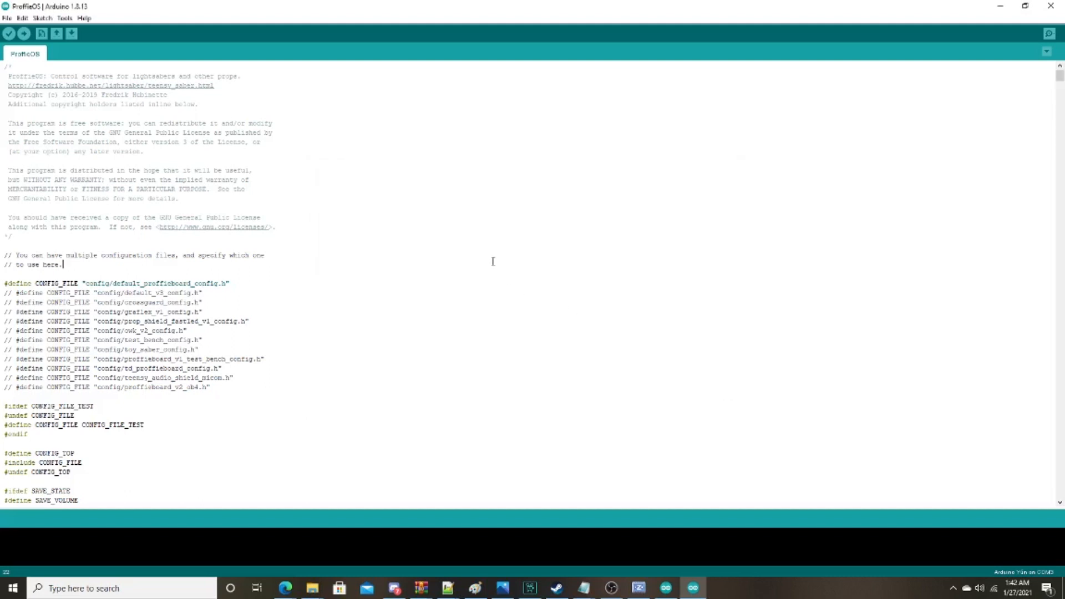
Step: Select Proffieboard V2 as the board for the ProffieOS sketch
click(63, 19)
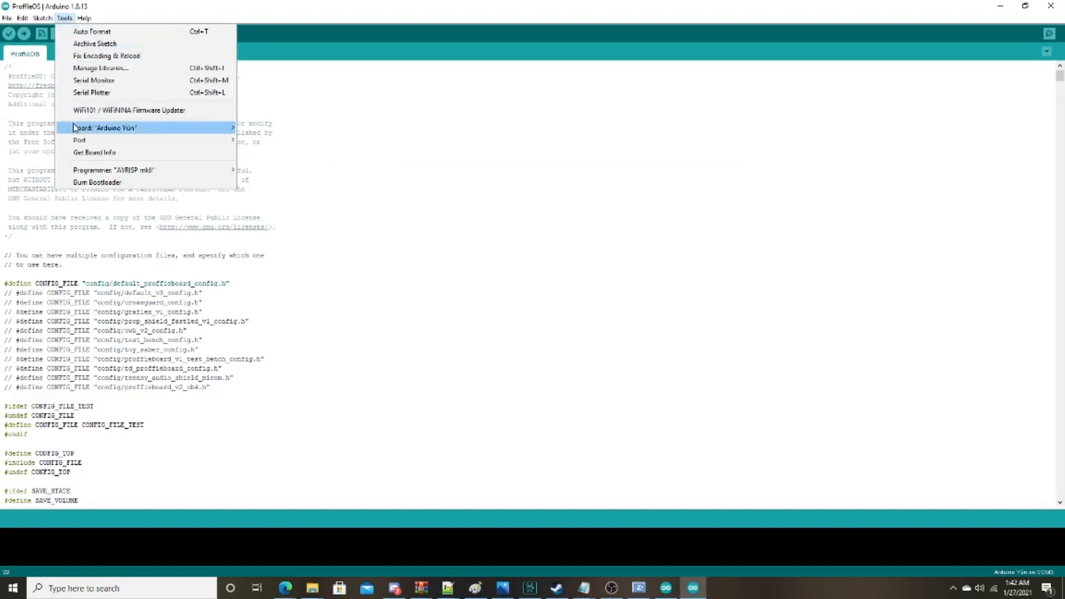
mouse_move(75, 129)
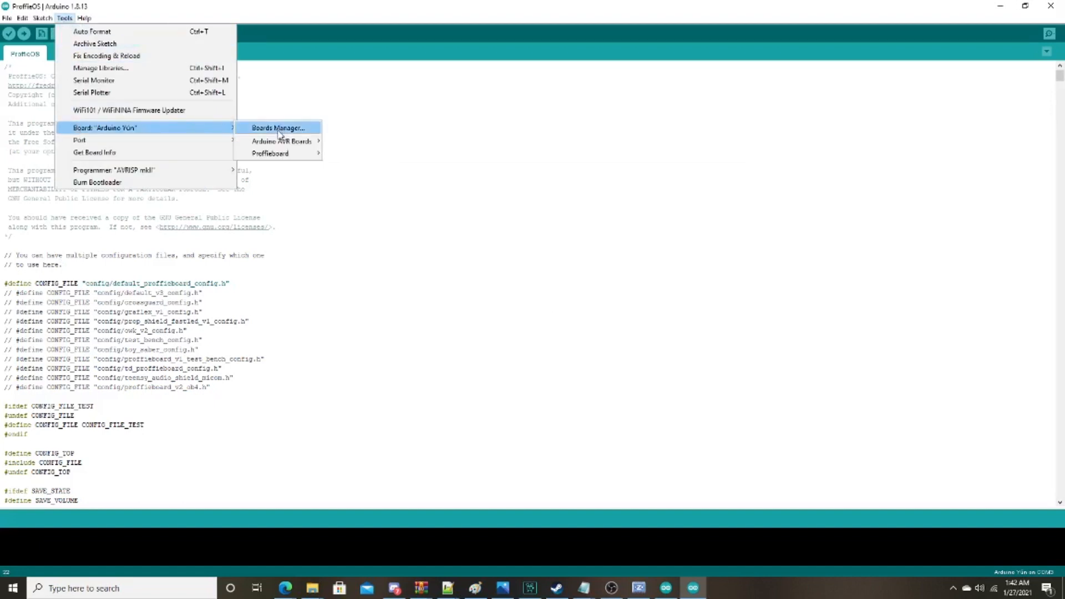
mouse_move(278, 158)
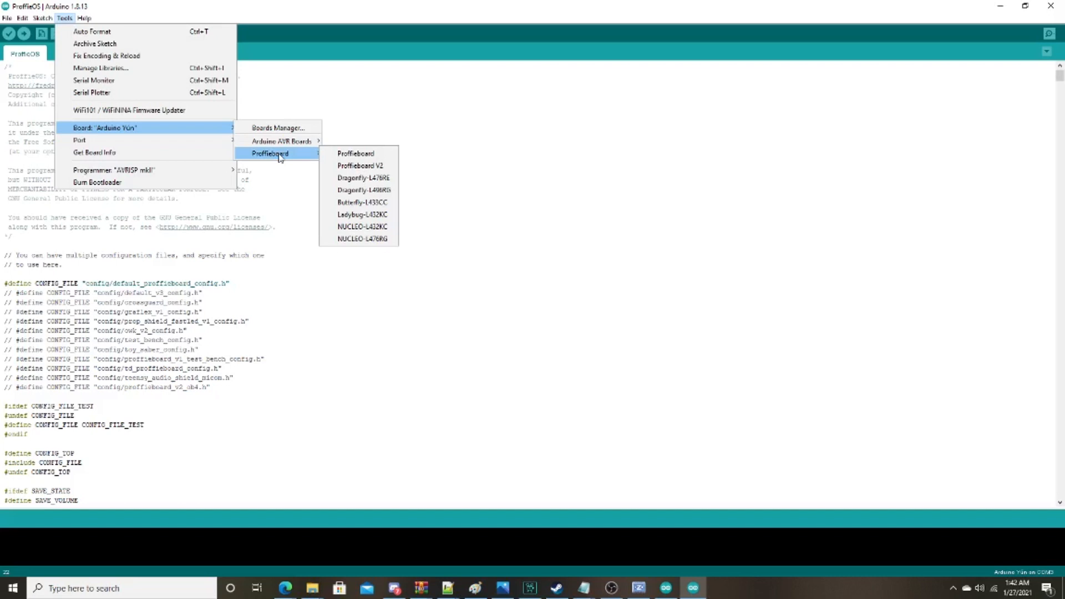
click(362, 166)
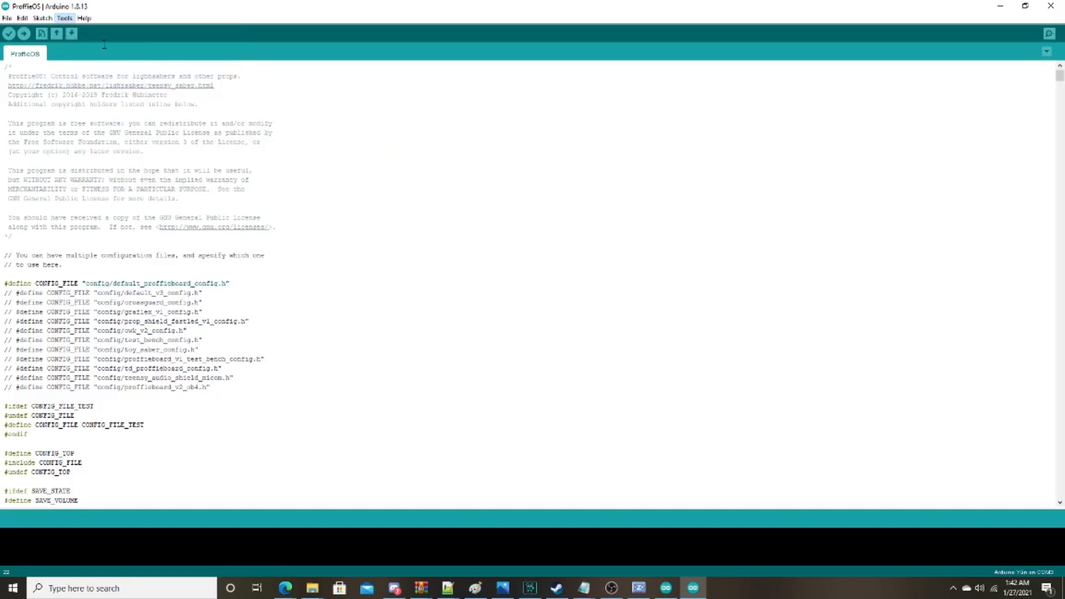
Step: Set the board's USB type to Serial + Mass Storage and check the chosen option
click(65, 18)
mouse_move(145, 134)
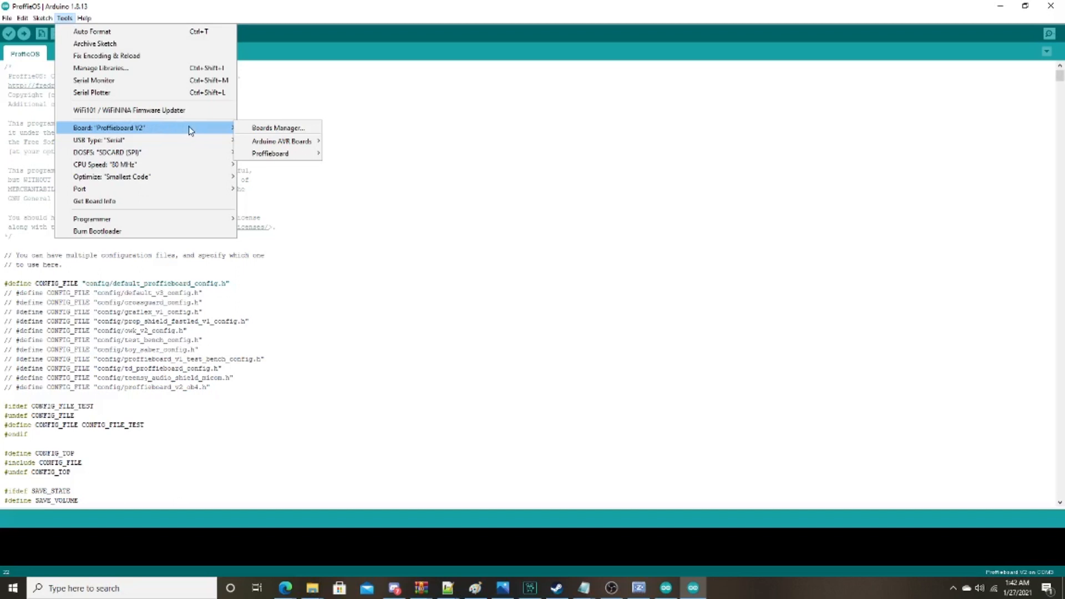
mouse_move(175, 141)
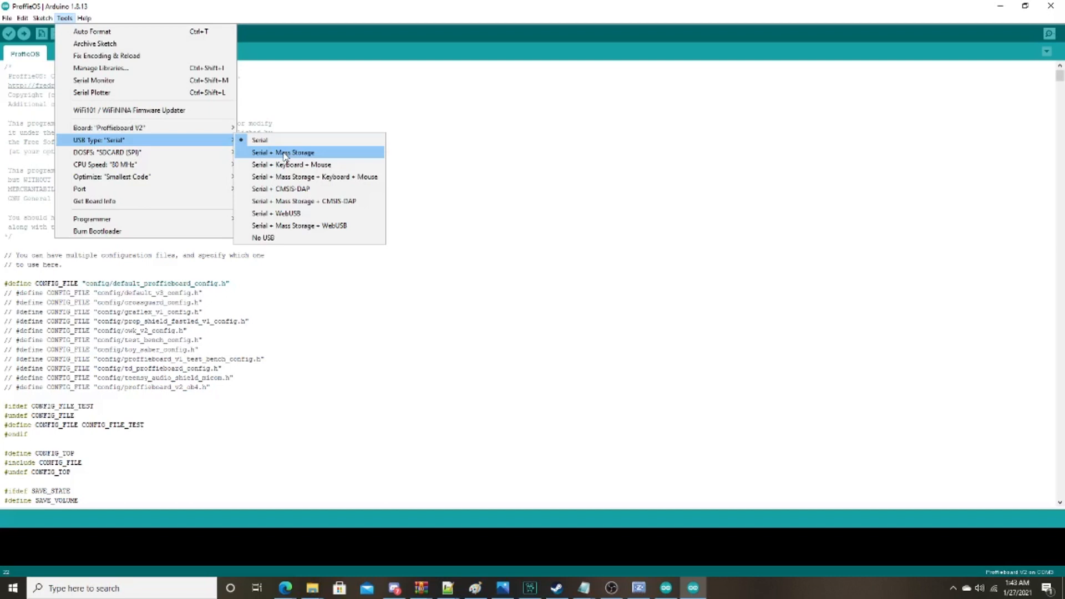
click(284, 155)
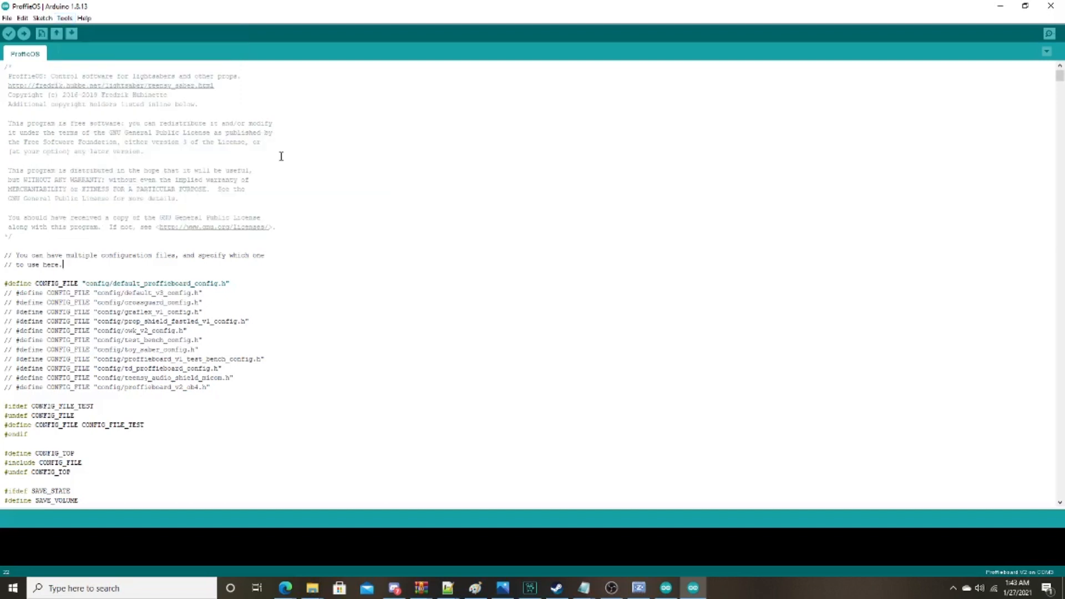
click(63, 17)
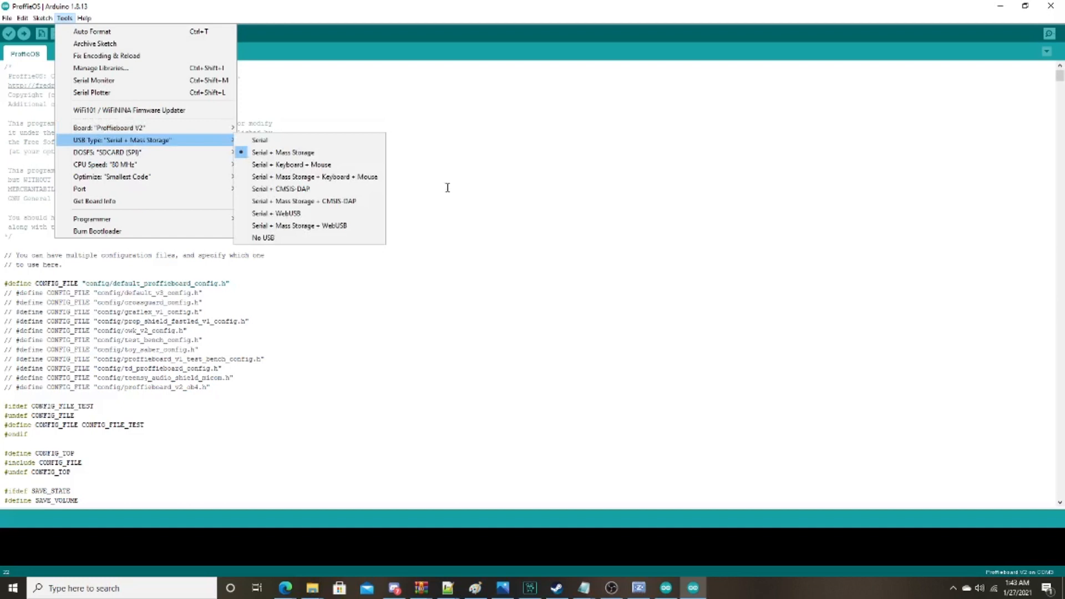
click(509, 193)
Step: Examine the active CONFIG_FILE definition at the start of the sketch's list of configuration files
scroll(509, 193, down, 5)
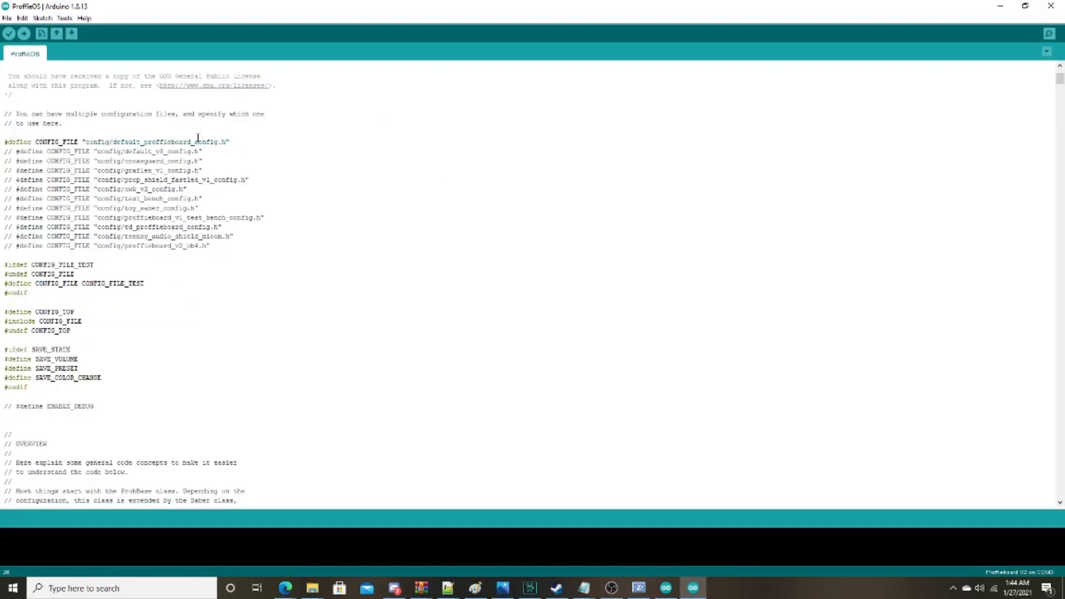
click(234, 149)
drag(244, 142, 145, 132)
click(66, 137)
drag(236, 141, 3, 142)
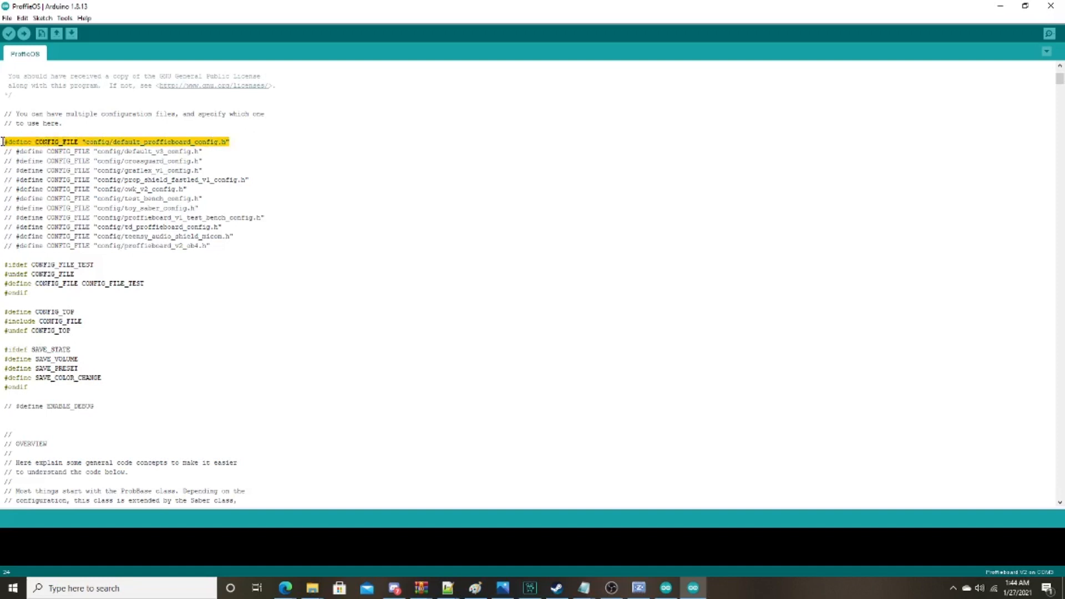
click(125, 142)
click(247, 145)
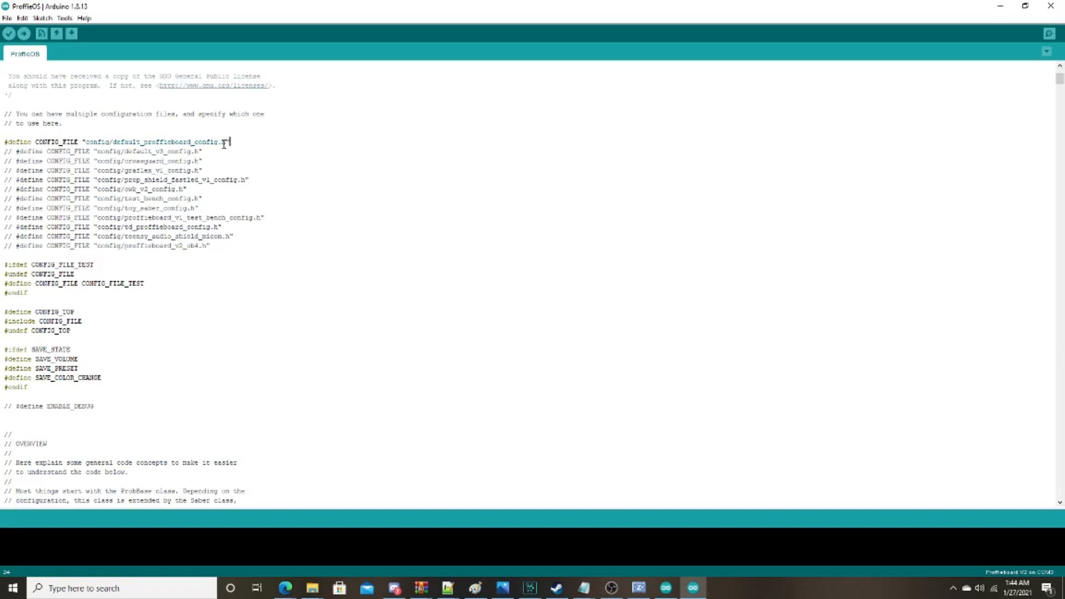
Step: Replace the file name in the active CONFIG_FILE definition so that it reads config/proffieconfig.h
drag(219, 142, 113, 142)
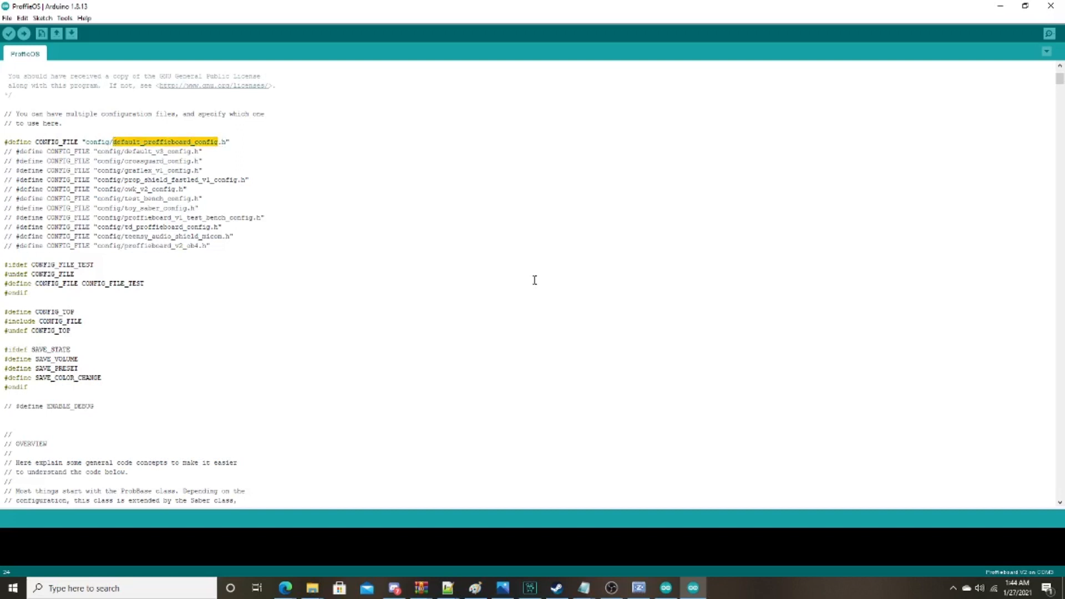
text(myconfigfi)
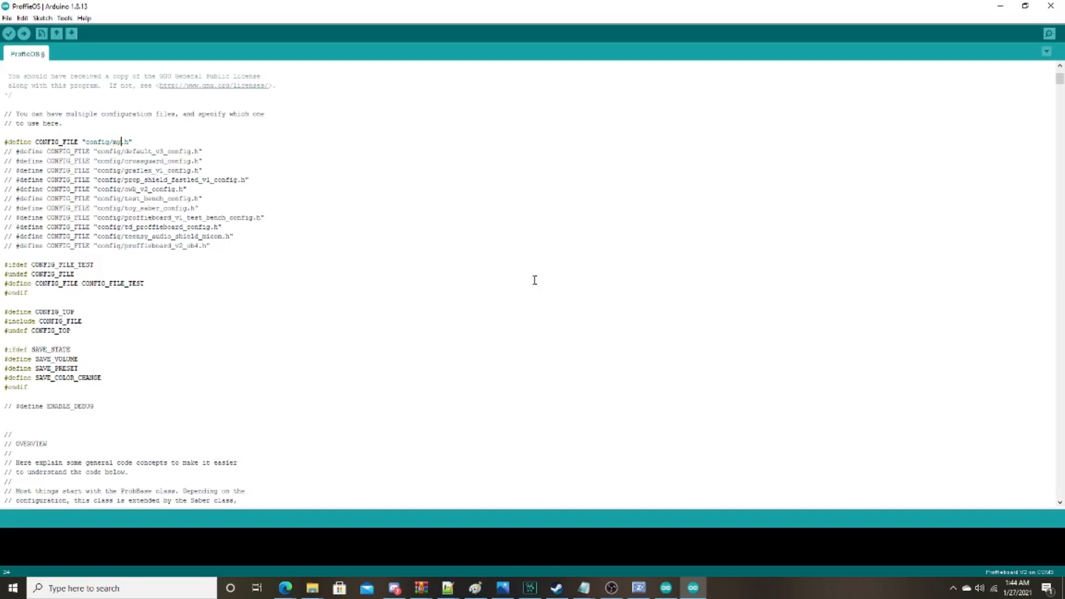
text(le)
key(BackSpace)
key(BackSpace)
key(BackSpace)
key(BackSpace)
key(BackSpace)
key(BackSpace)
key(BackSpace)
key(BackSpace)
key(BackSpace)
key(BackSpace)
key(BackSpace)
key(BackSpace)
text(proffieconfig)
Step: Bring up the extracted ProffieOS folder beside the sketch and select its config folder, matching the path in the CONFIG_FILE line
drag(109, 142, 87, 142)
click(312, 588)
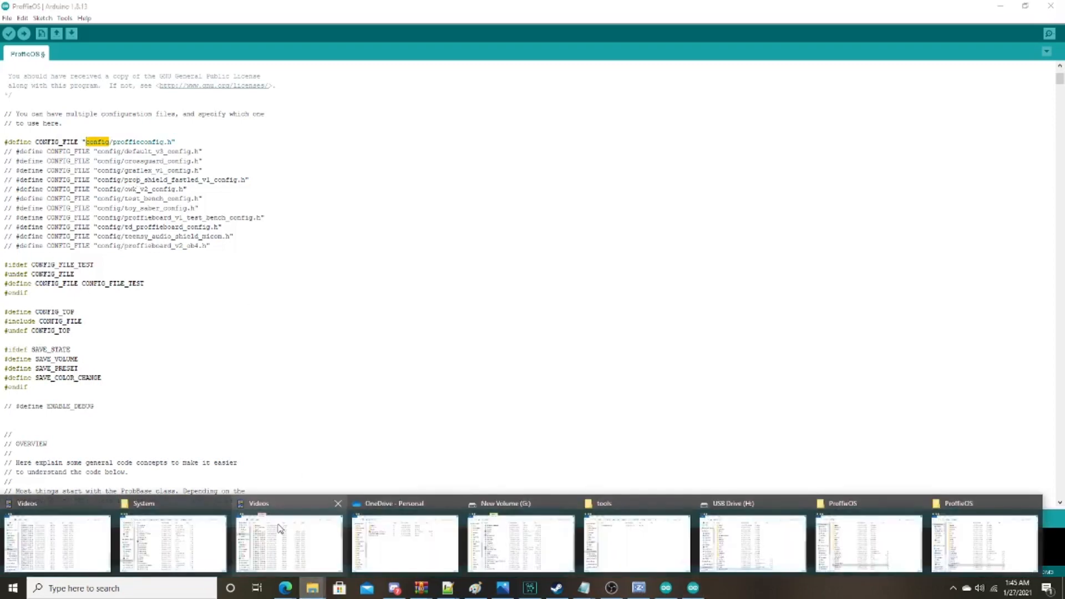
click(979, 549)
drag(551, 77, 749, 91)
scroll(610, 183, up, 2)
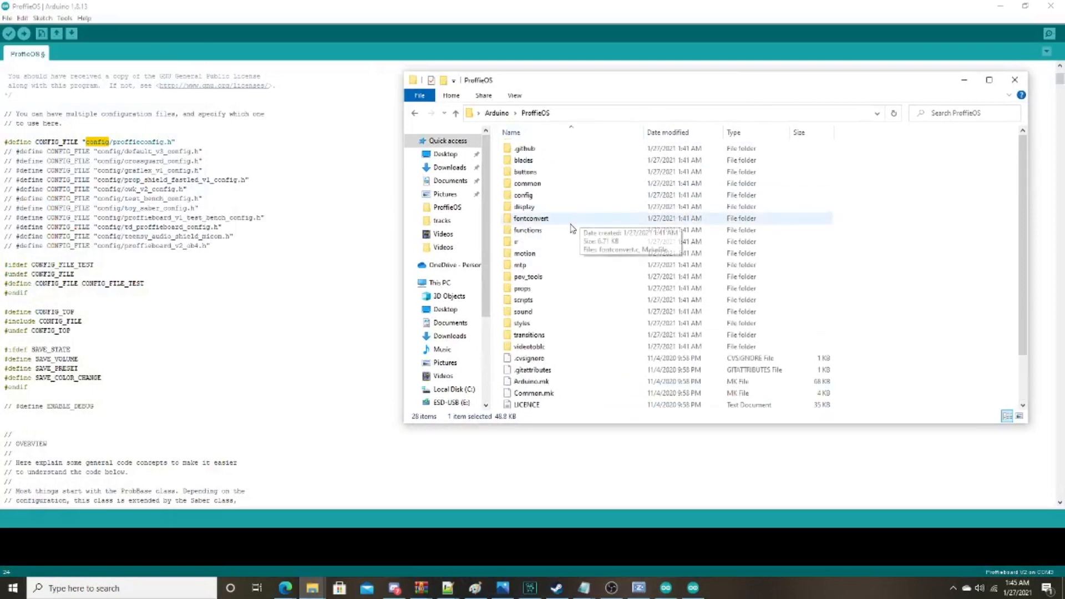
click(555, 197)
right_click(555, 196)
click(542, 198)
click(527, 198)
click(575, 192)
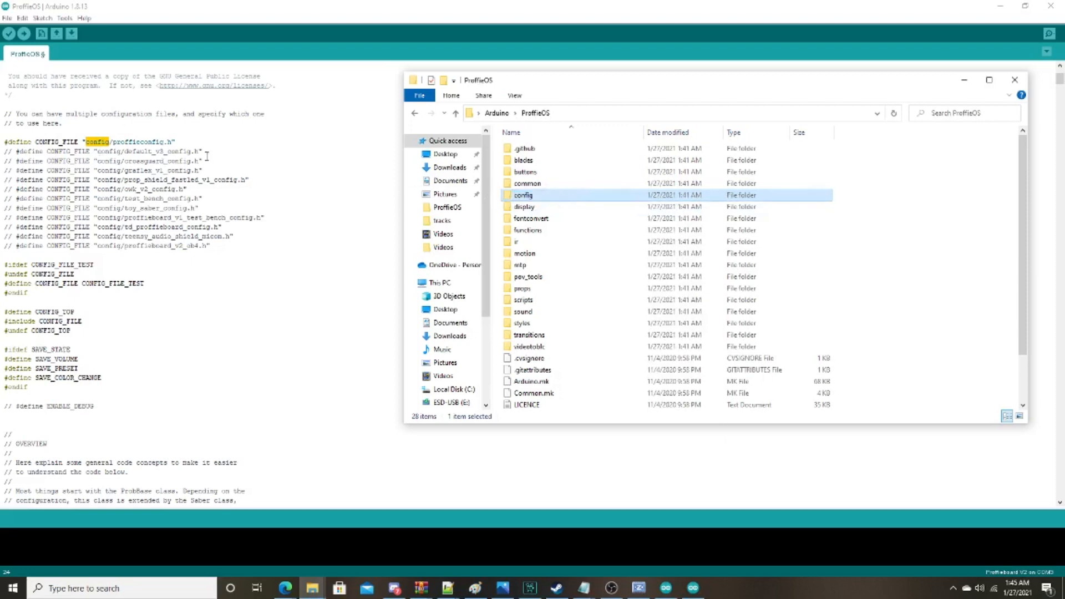
Step: Highlight the whole active CONFIG_FILE line, then return to the ProffieOS folder and open its config folder
drag(180, 142, 4, 139)
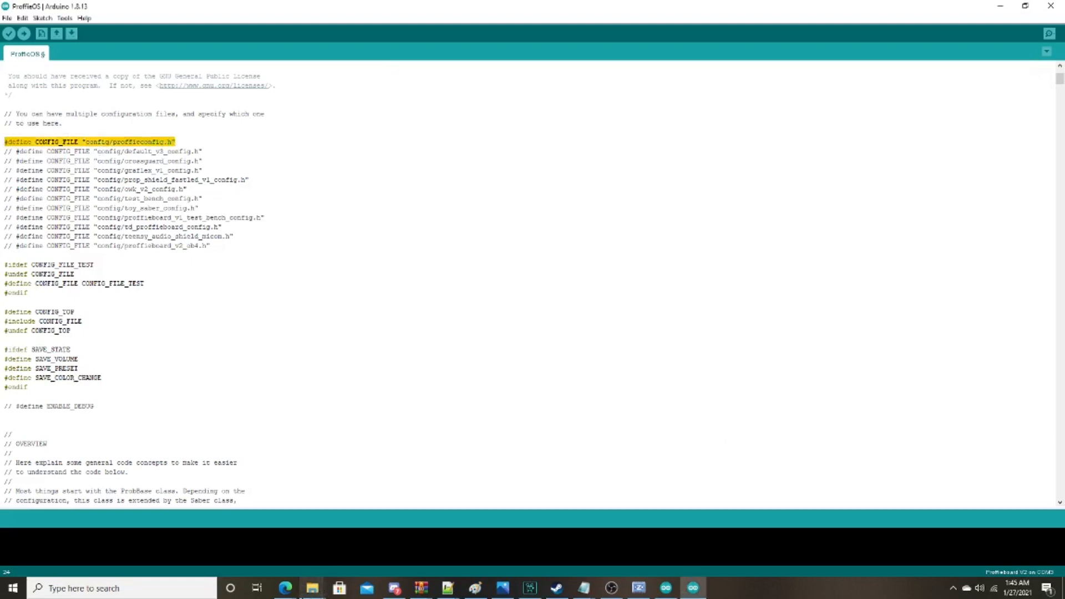
mouse_move(312, 587)
click(981, 556)
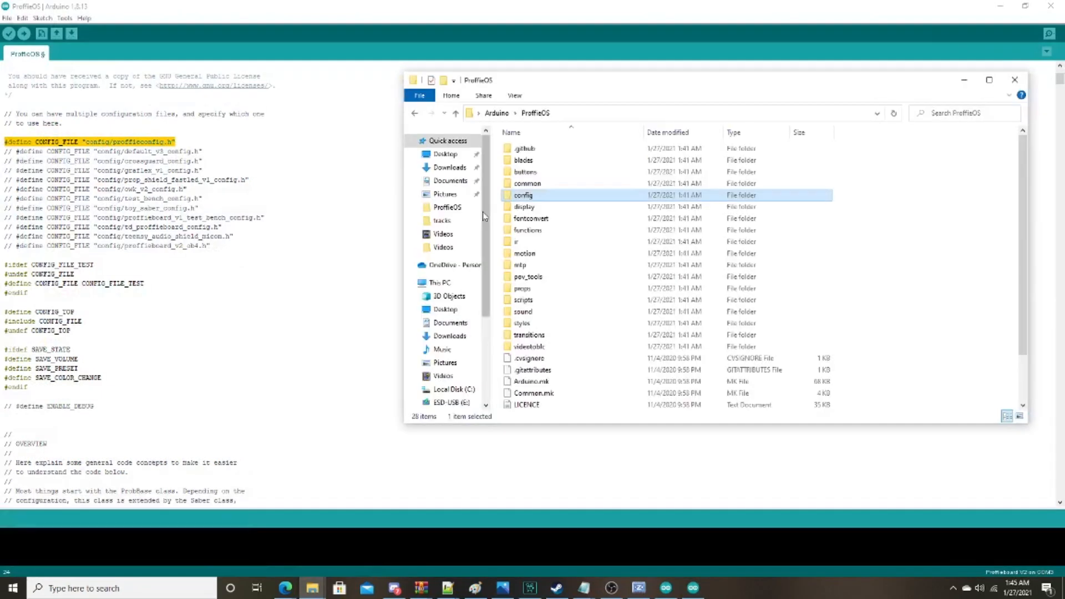
double_click(541, 200)
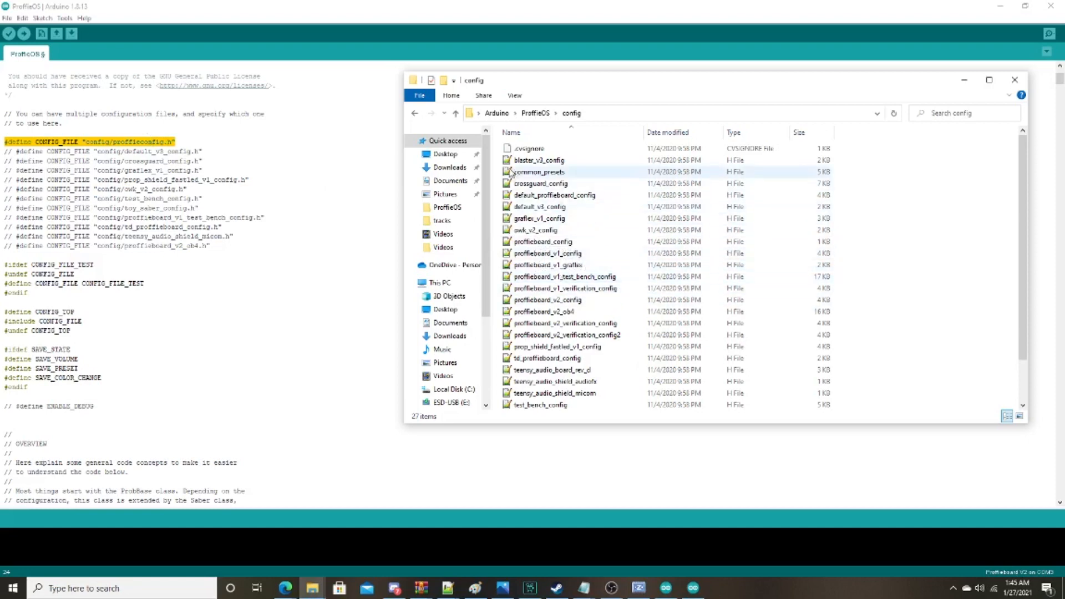
Step: Duplicate the blaster_v3_config file within the config folder
right_click(561, 162)
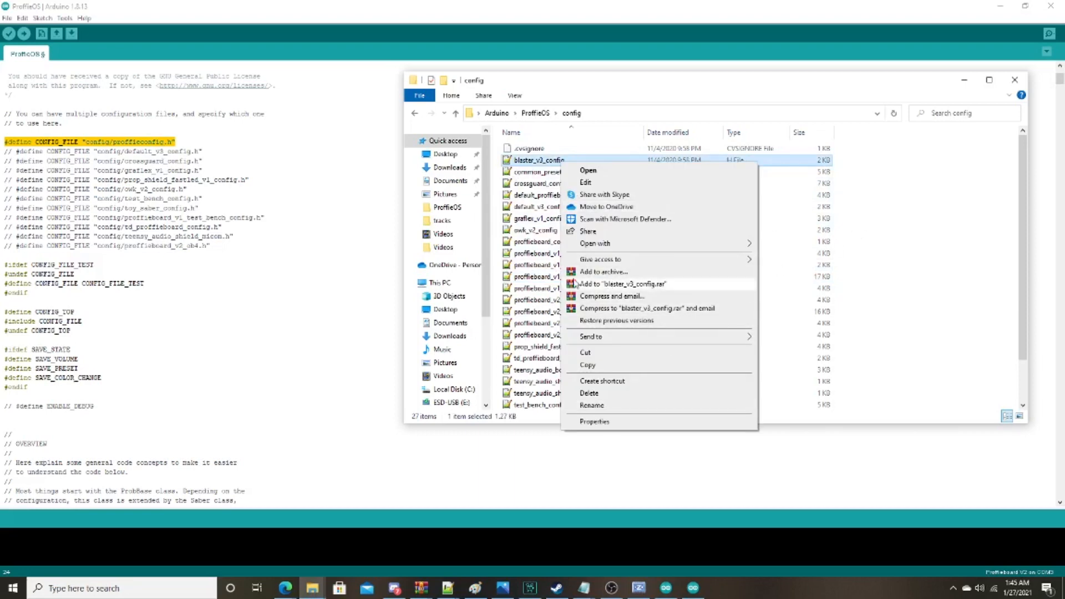
click(587, 364)
right_click(549, 160)
click(587, 364)
right_click(880, 200)
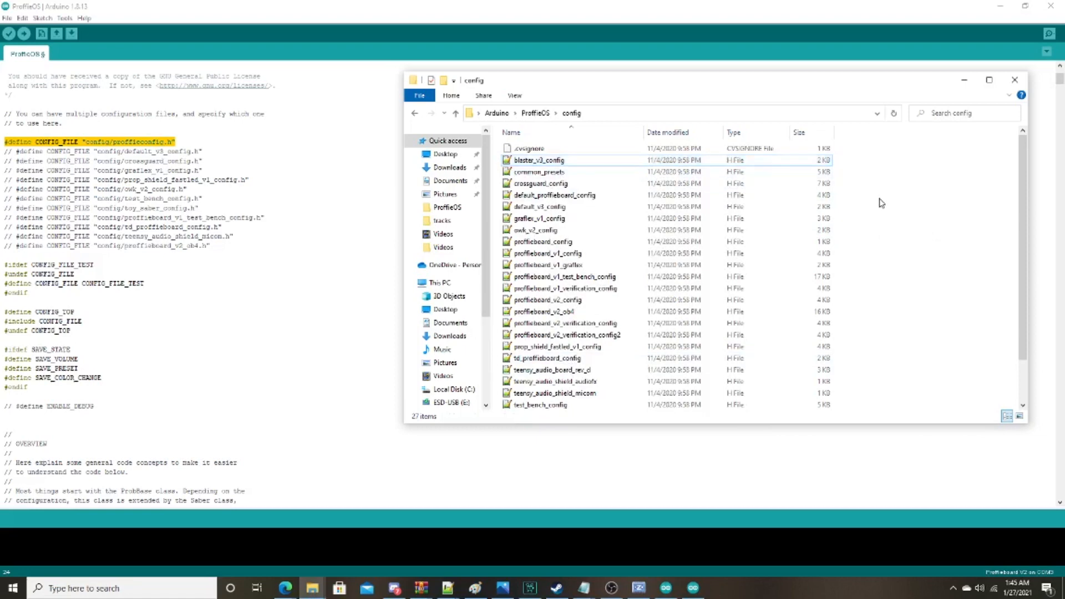
key(ctrl+v)
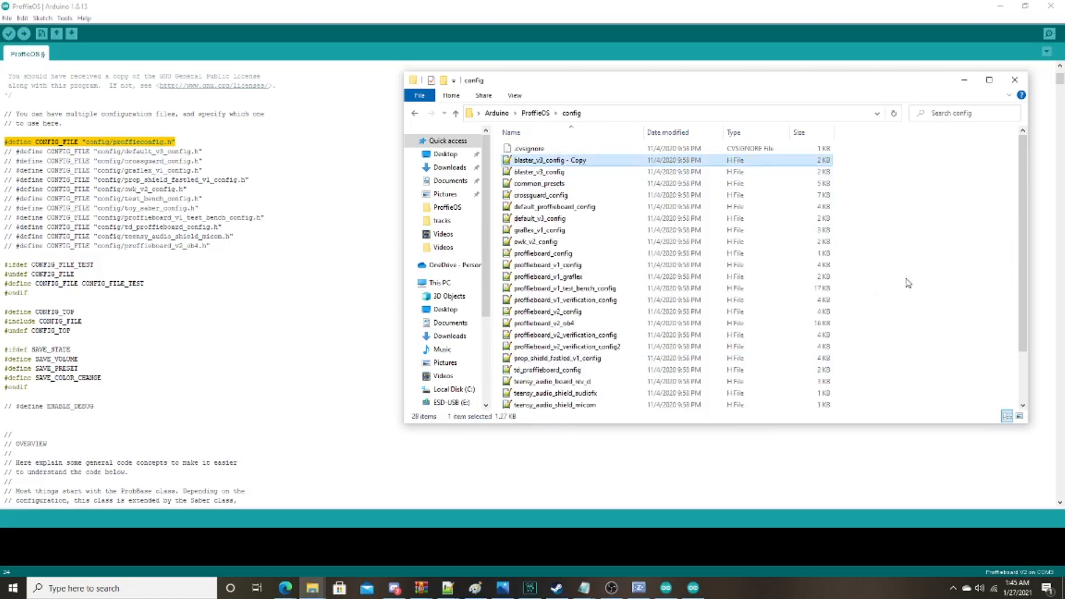
Step: Rename the copied blaster_v3_config file as proffieconfig
right_click(559, 161)
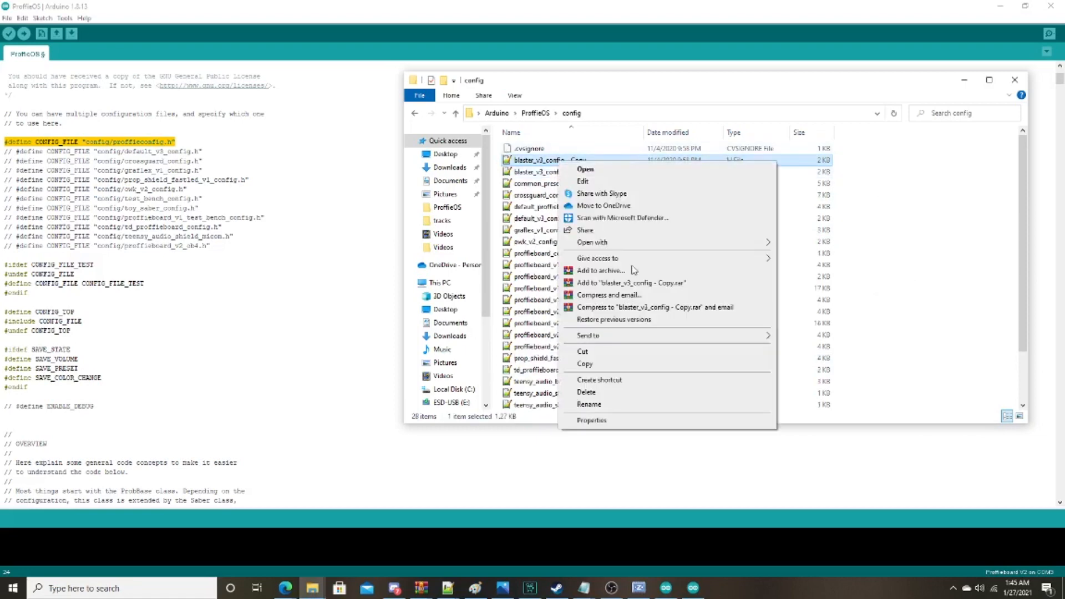
click(606, 405)
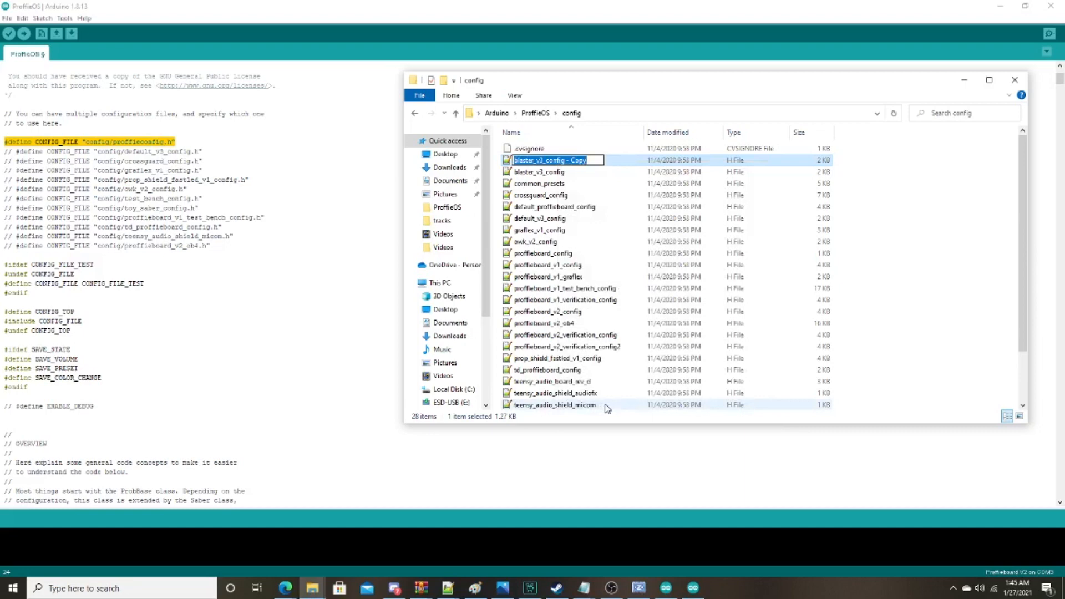
text(proffieconfig)
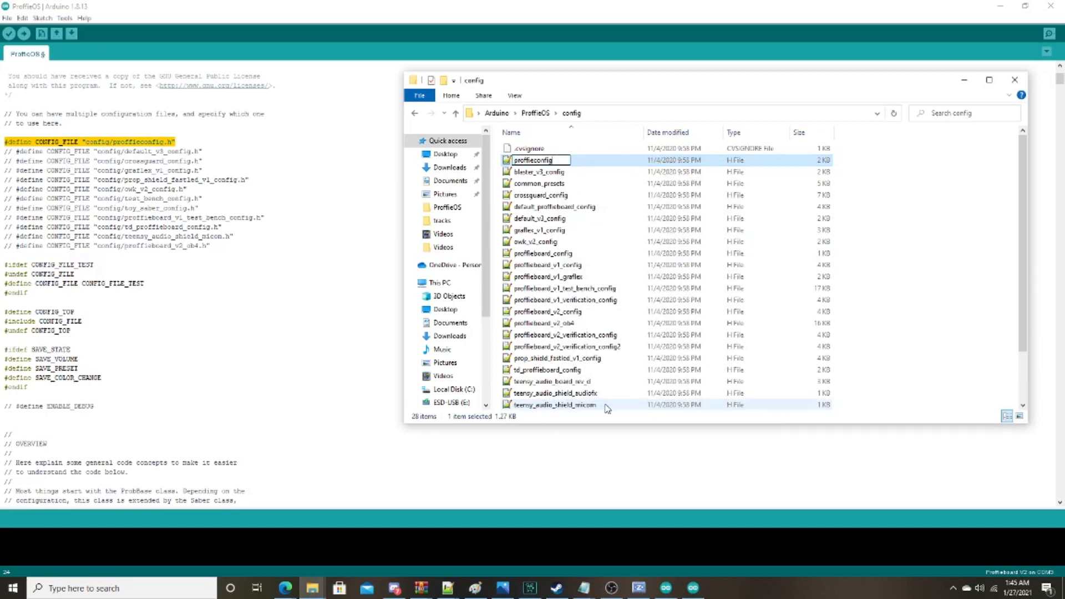
key(Return)
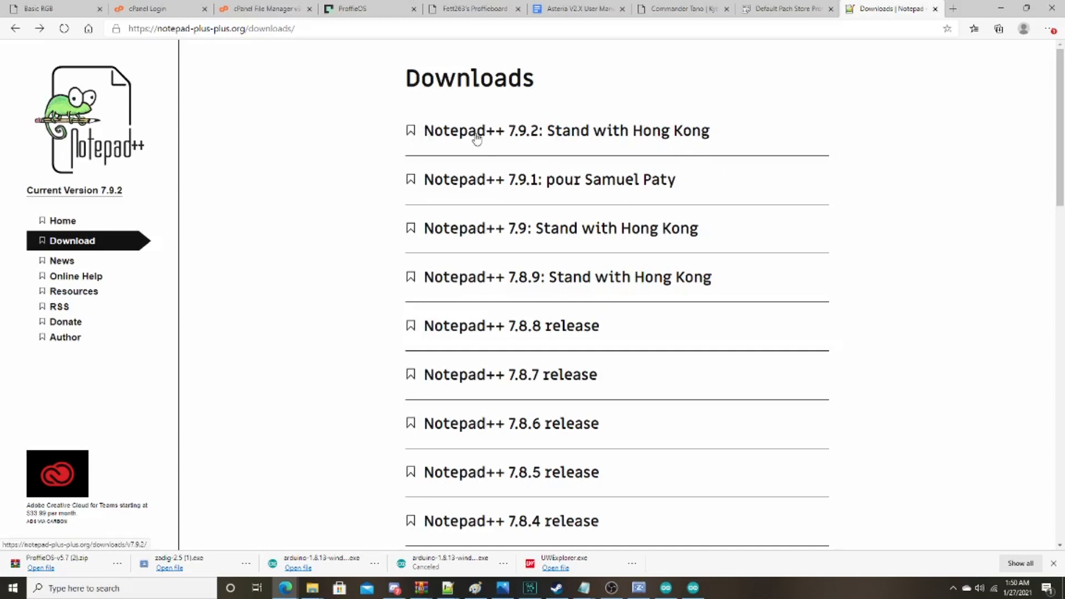
Step: Highlight the Notepad++ downloads page address and open the Notepad++ 7.9.2 release page
click(466, 29)
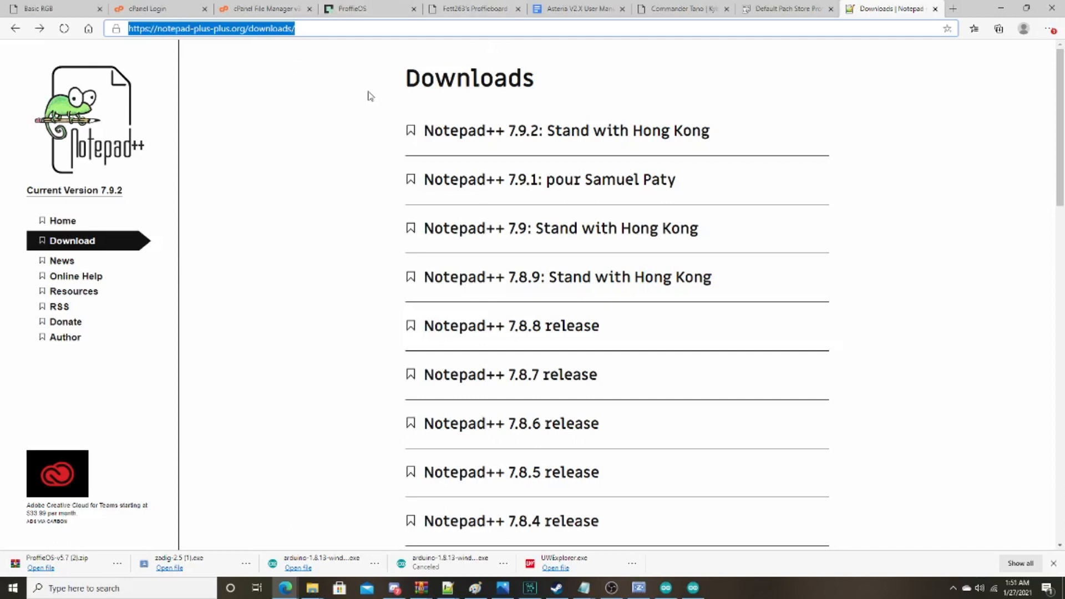
click(595, 133)
scroll(684, 181, down, 8)
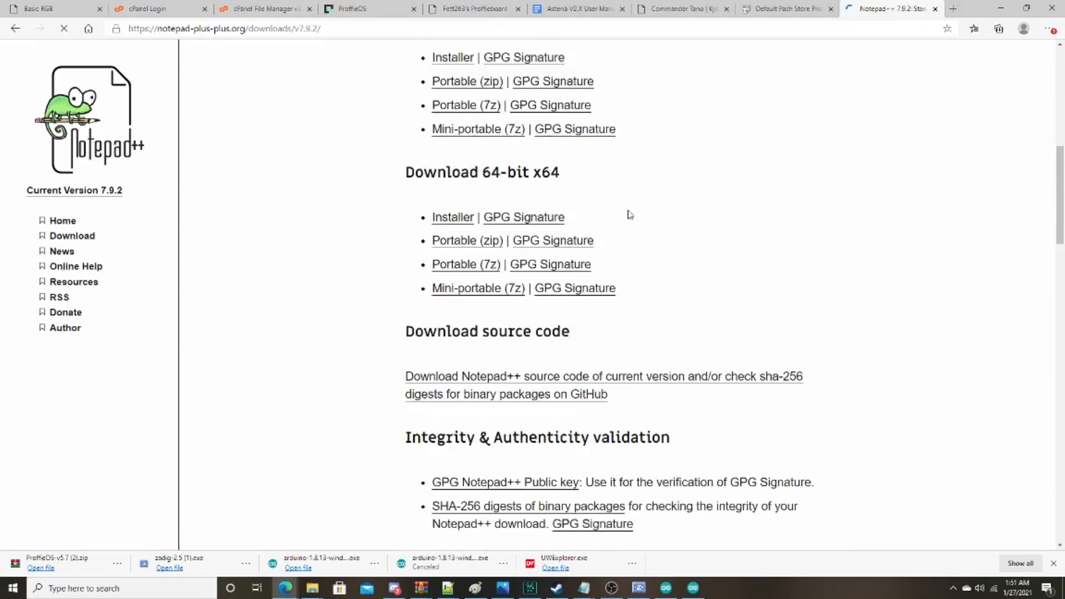
Step: Examine the 32-bit and 64-bit download options for Notepad++ 7.9.2, and close the page
scroll(590, 146, up, 2)
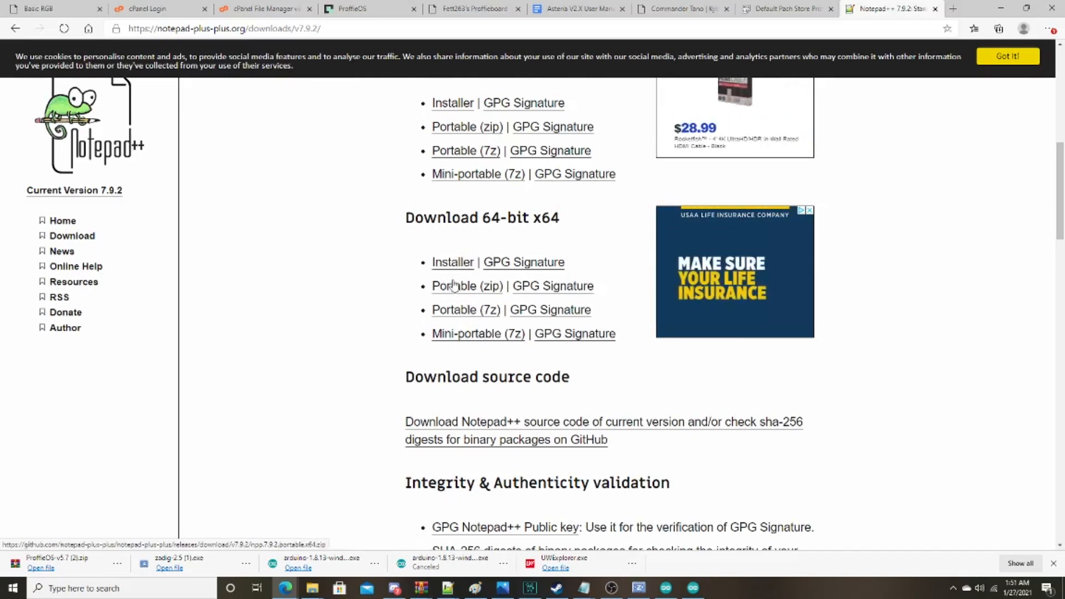
scroll(458, 268, up, 8)
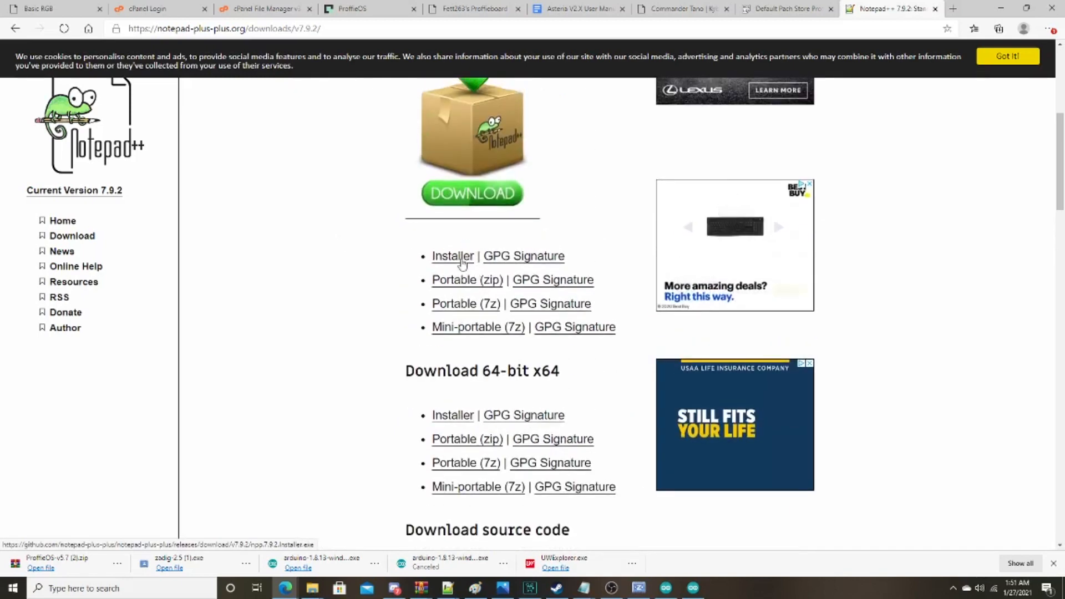
scroll(490, 323, down, 3)
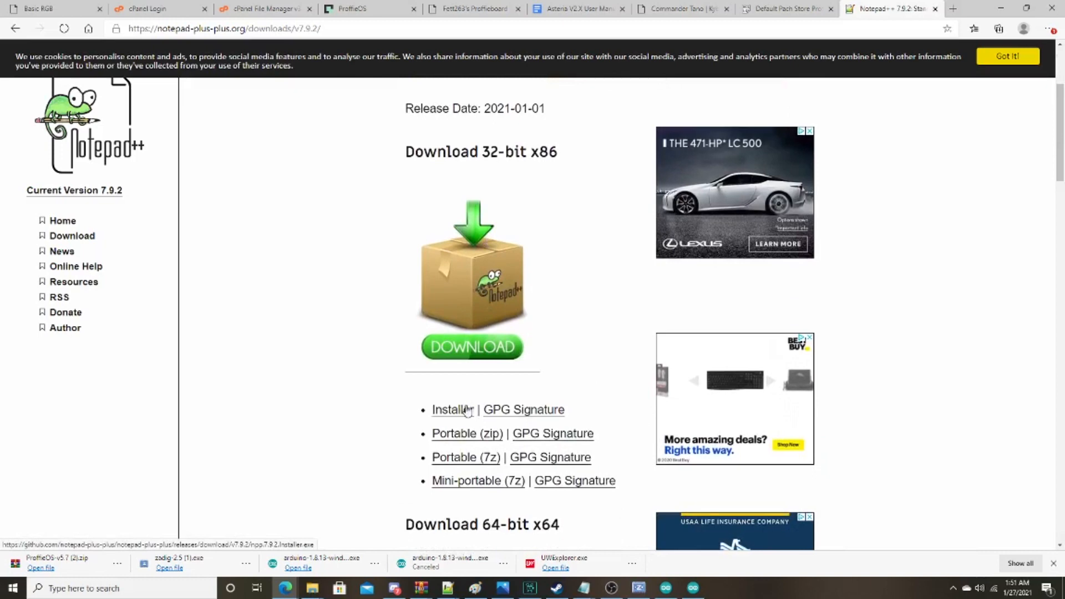
scroll(444, 333, down, 1)
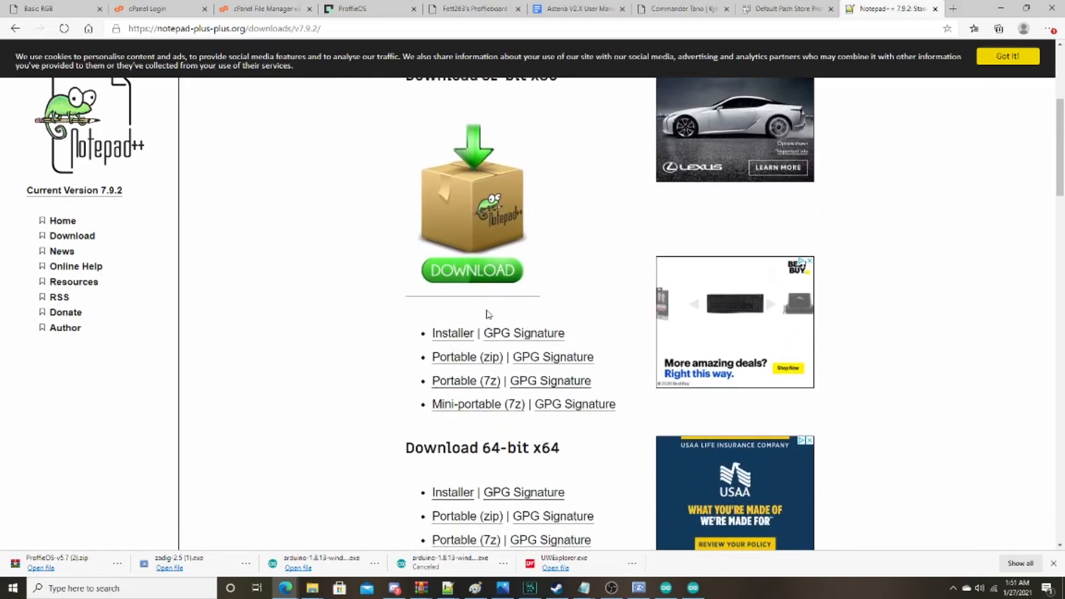
scroll(491, 314, up, 2)
scroll(493, 289, down, 4)
scroll(500, 260, up, 3)
scroll(502, 240, down, 3)
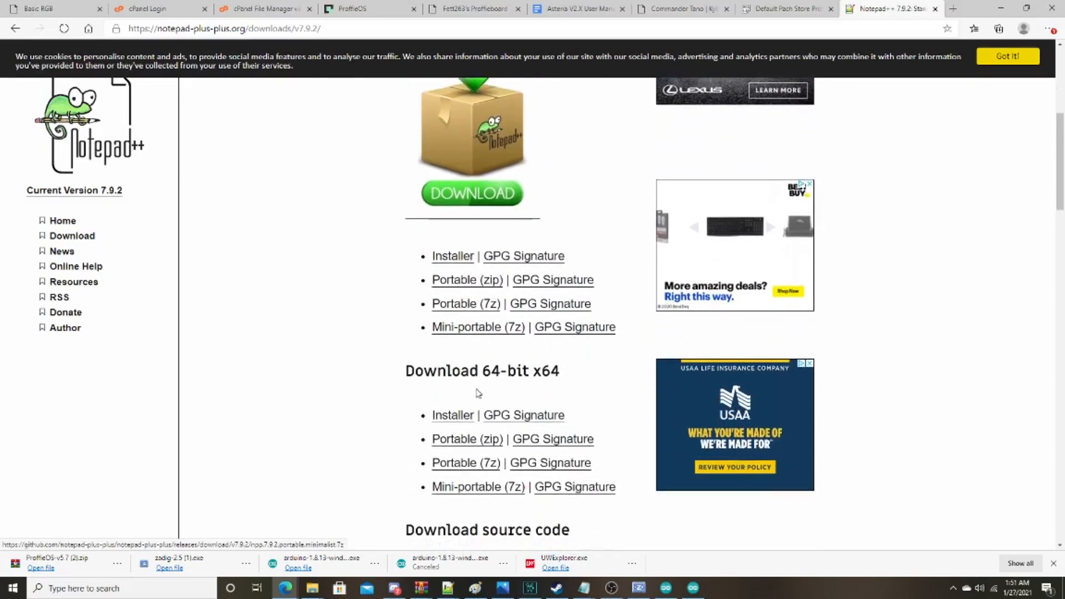
scroll(466, 420, down, 1)
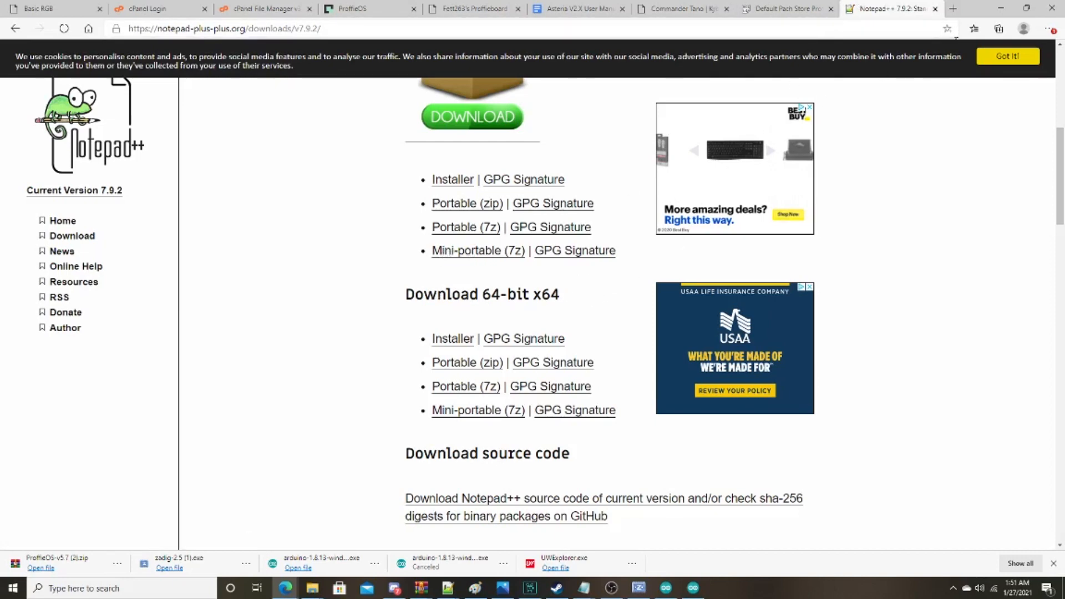
click(935, 8)
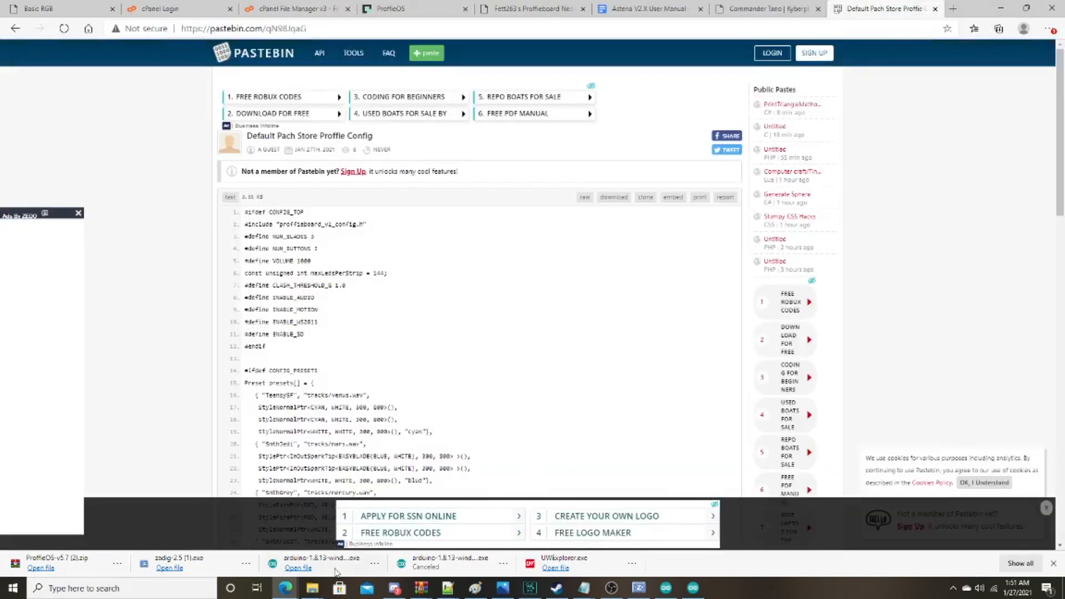
Step: Switch to the ProffieOS config folder, open proffieconfig with Notepad++, and highlight its entire existing contents
click(313, 587)
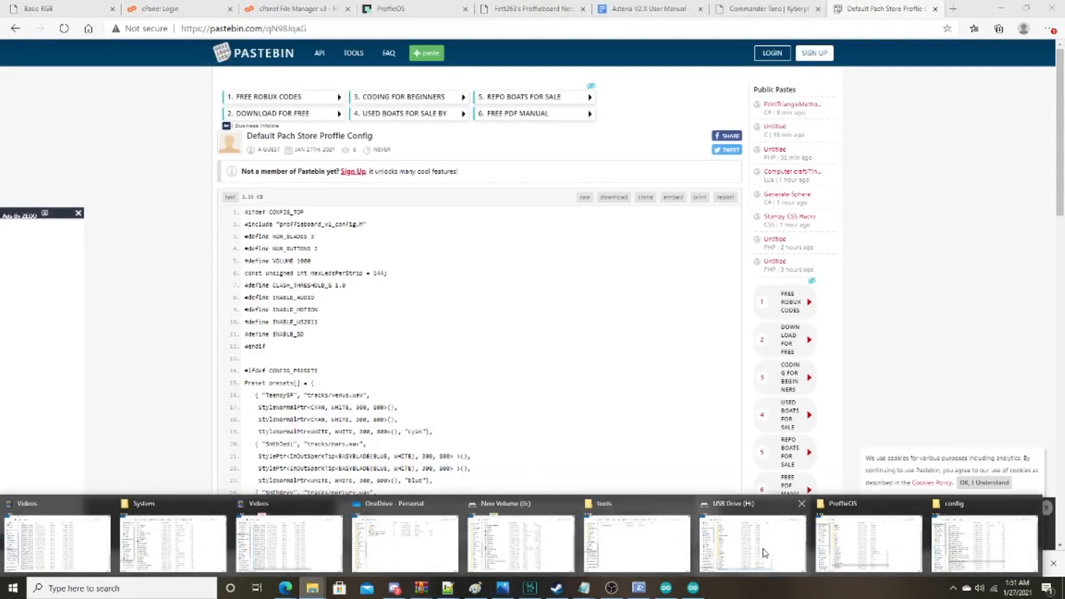
click(985, 542)
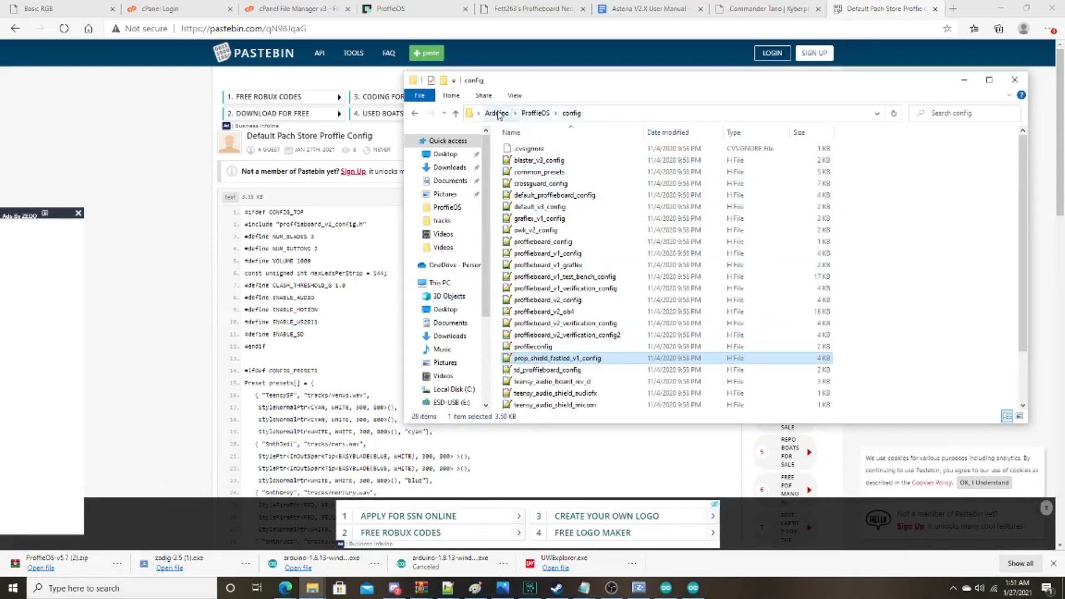
click(553, 348)
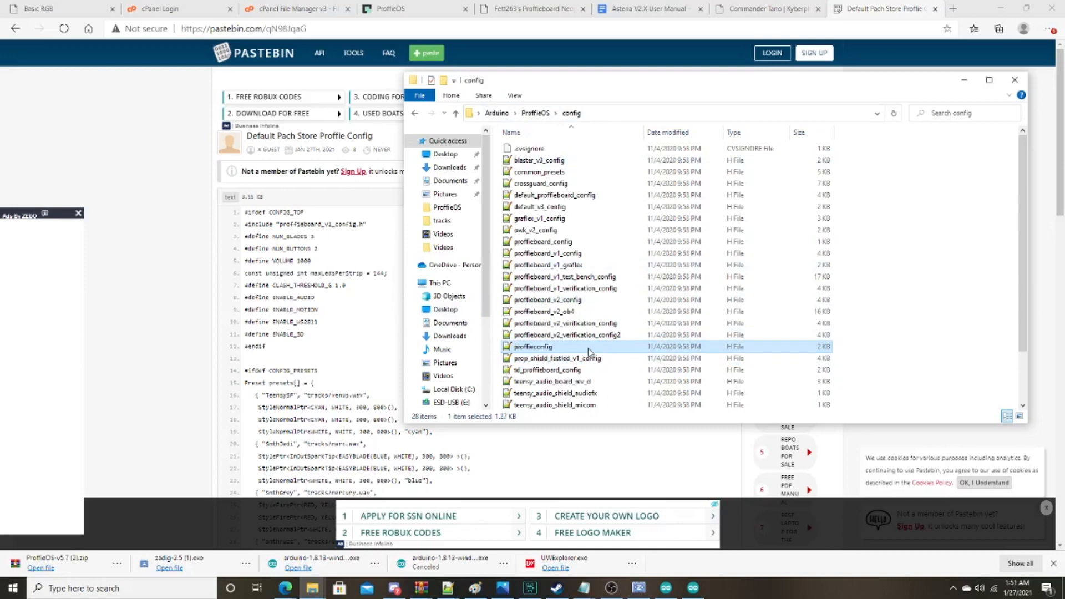
right_click(586, 346)
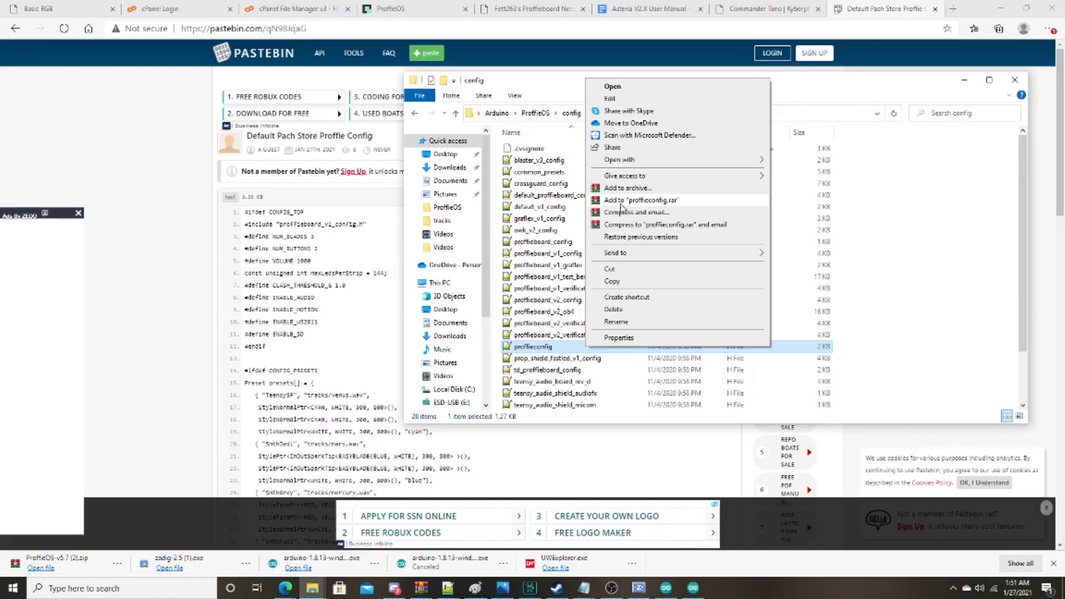
mouse_move(625, 163)
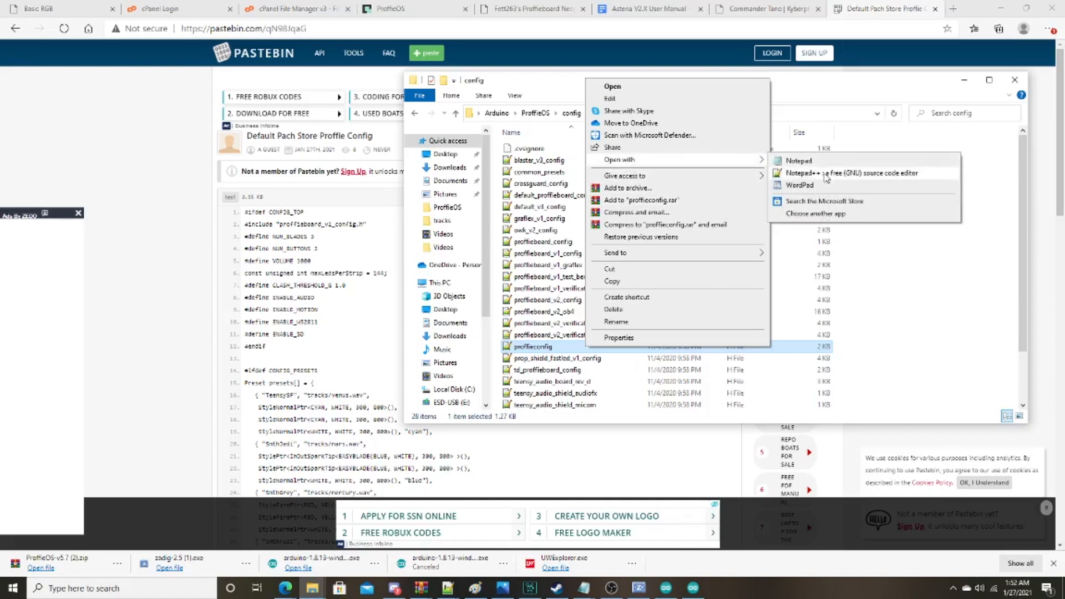
click(827, 177)
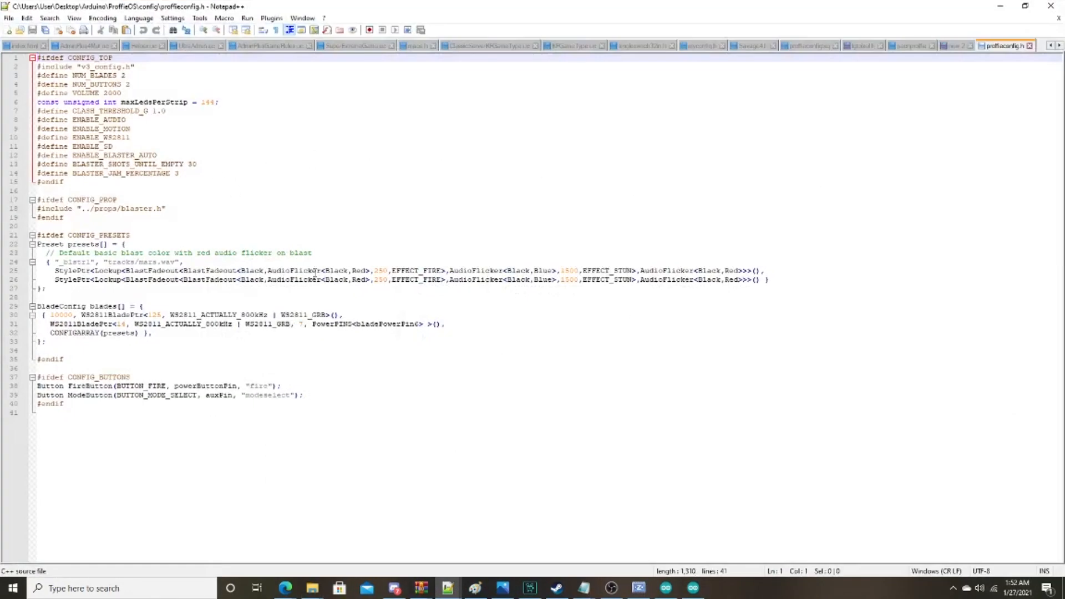
drag(218, 413, 34, 56)
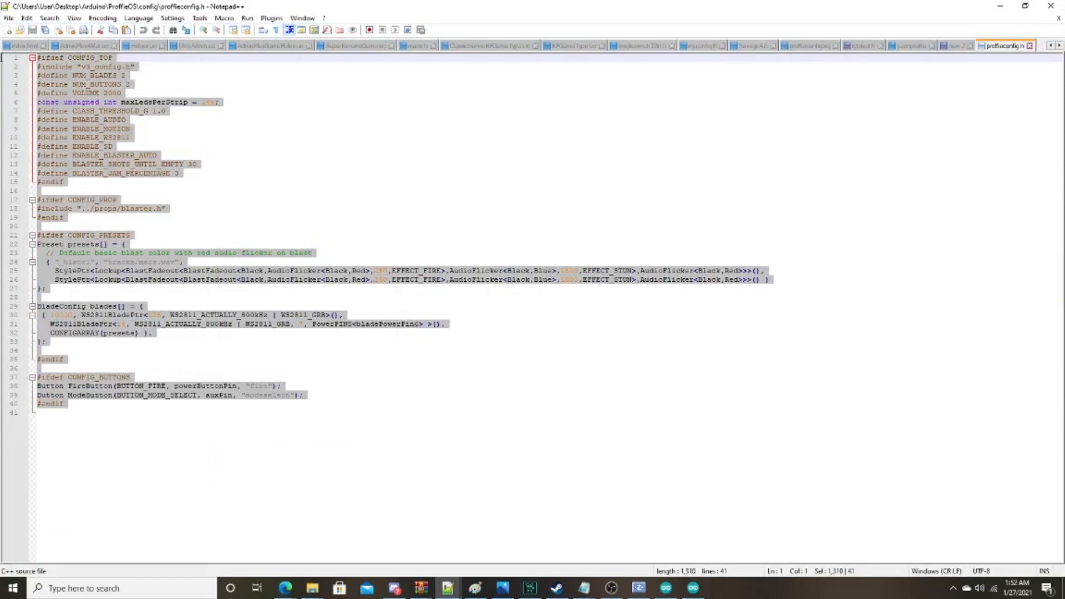
click(161, 289)
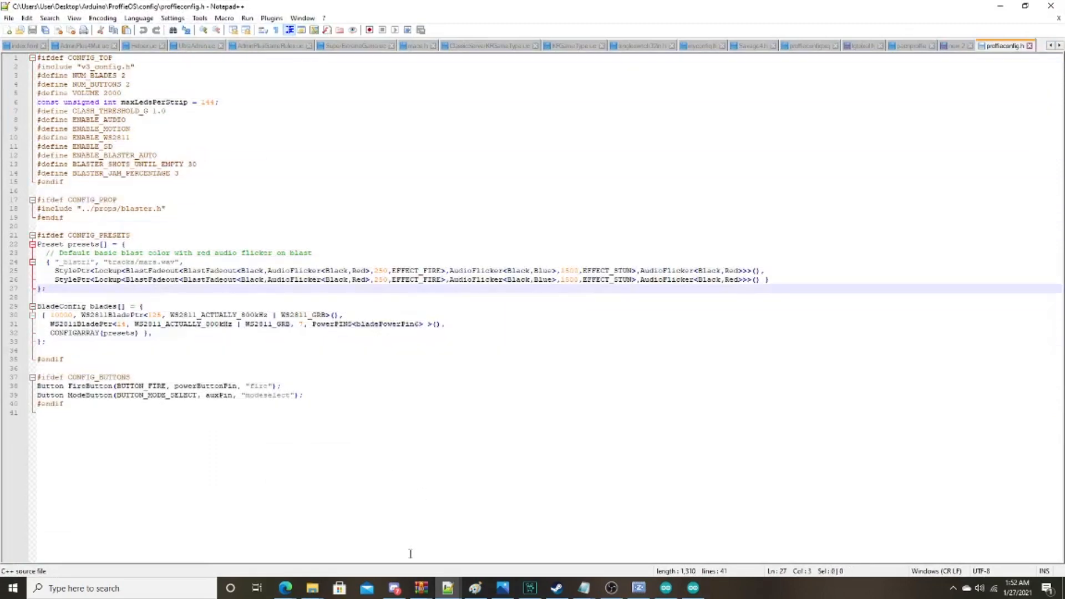
Step: Switch to the browser and review the Default Pach Store Proffie Config paste, from its address through its presets and blade configuration
mouse_move(285, 587)
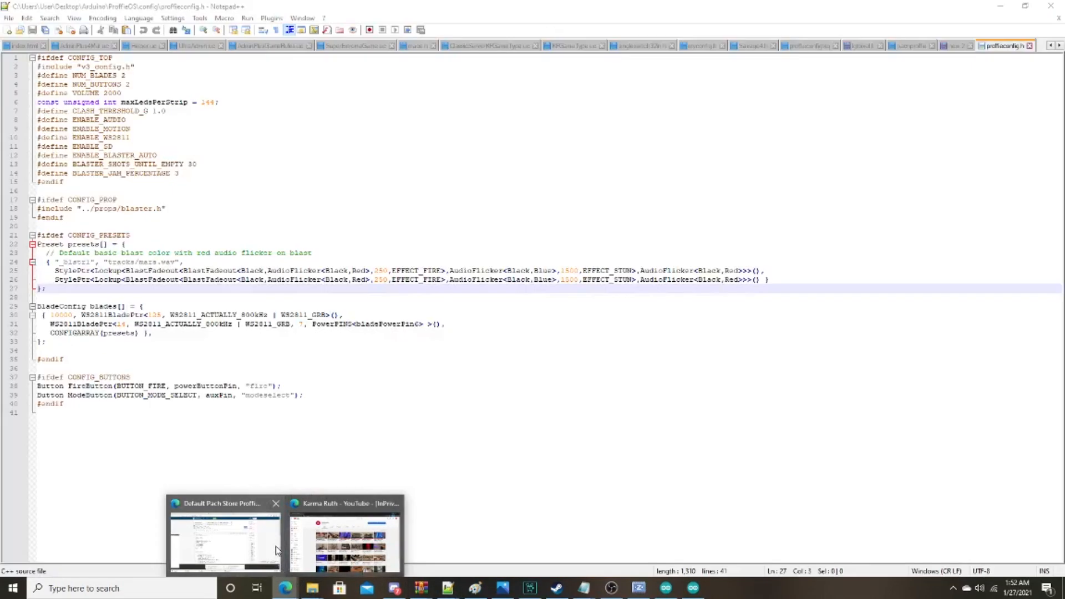
click(277, 551)
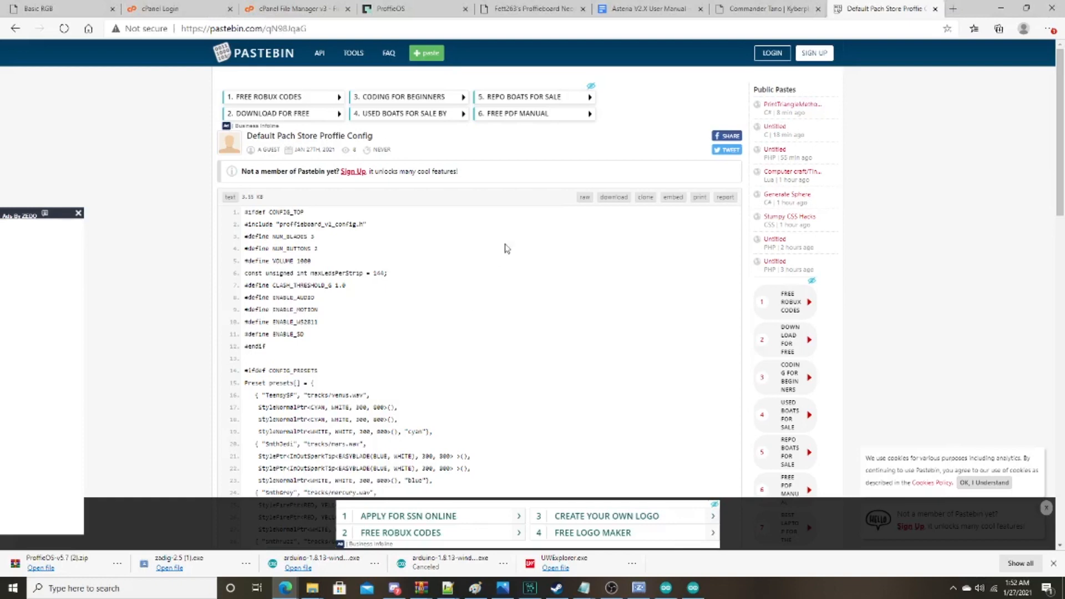
click(579, 28)
scroll(338, 83, down, 2)
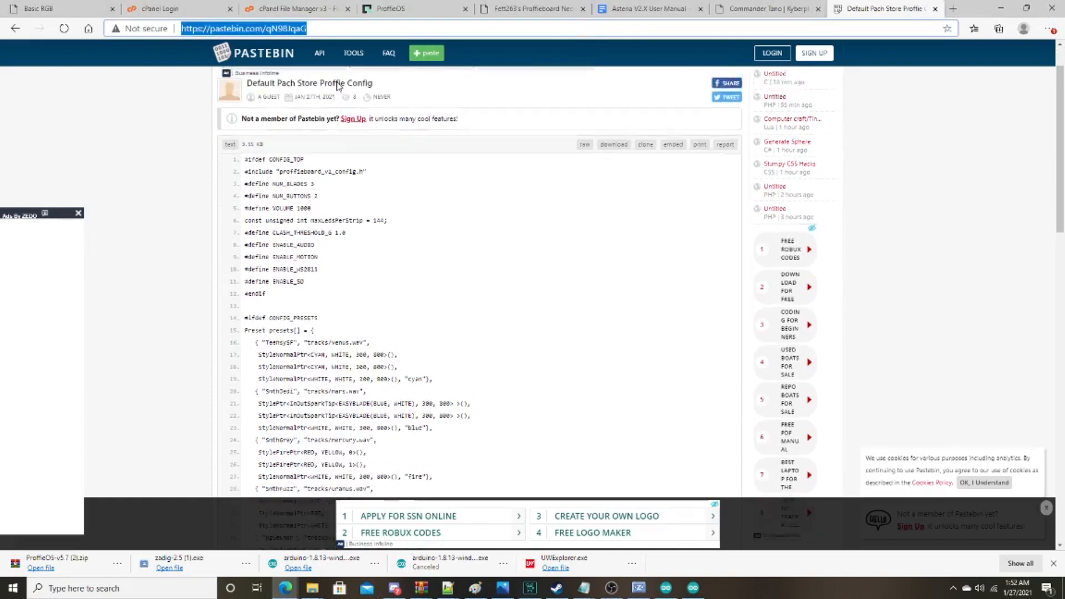
scroll(333, 87, up, 2)
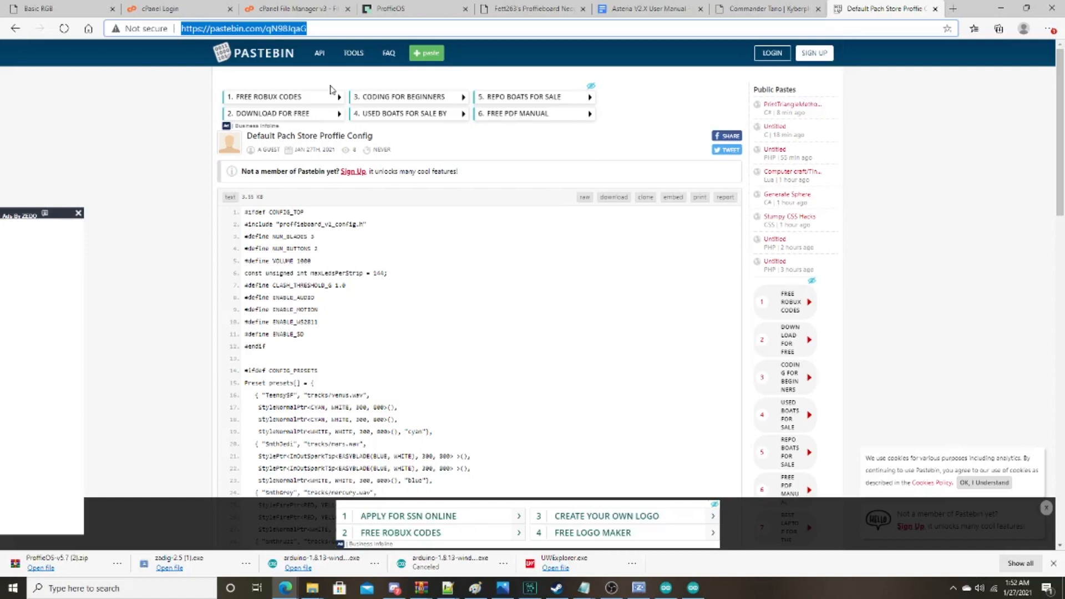
scroll(405, 214, down, 10)
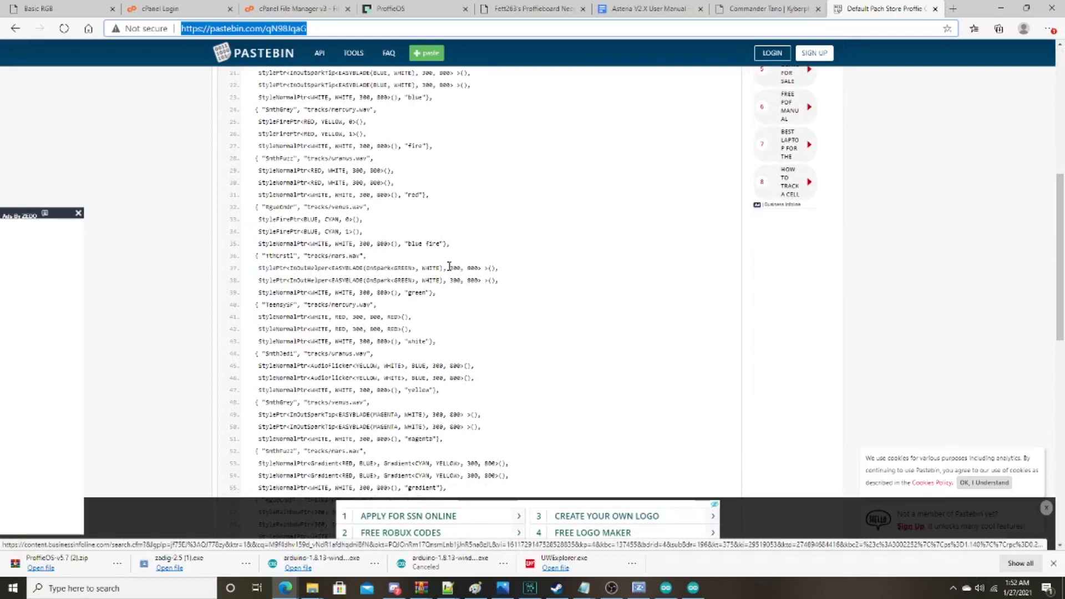
scroll(449, 266, down, 12)
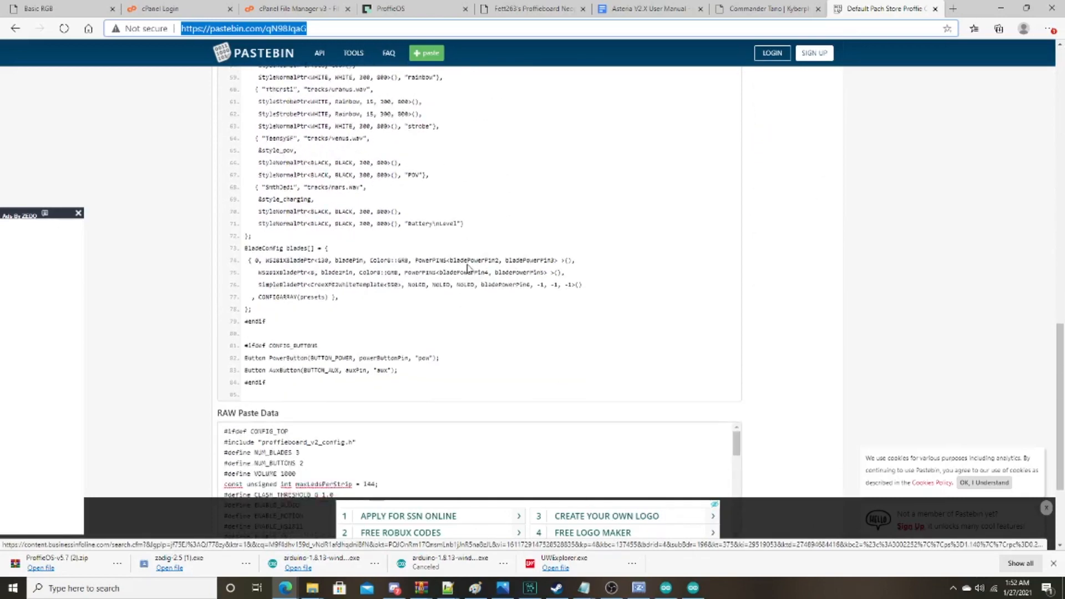
Step: Copy the complete RAW Paste Data of the Default Pach Store Proffie Config
scroll(468, 268, down, 4)
click(368, 330)
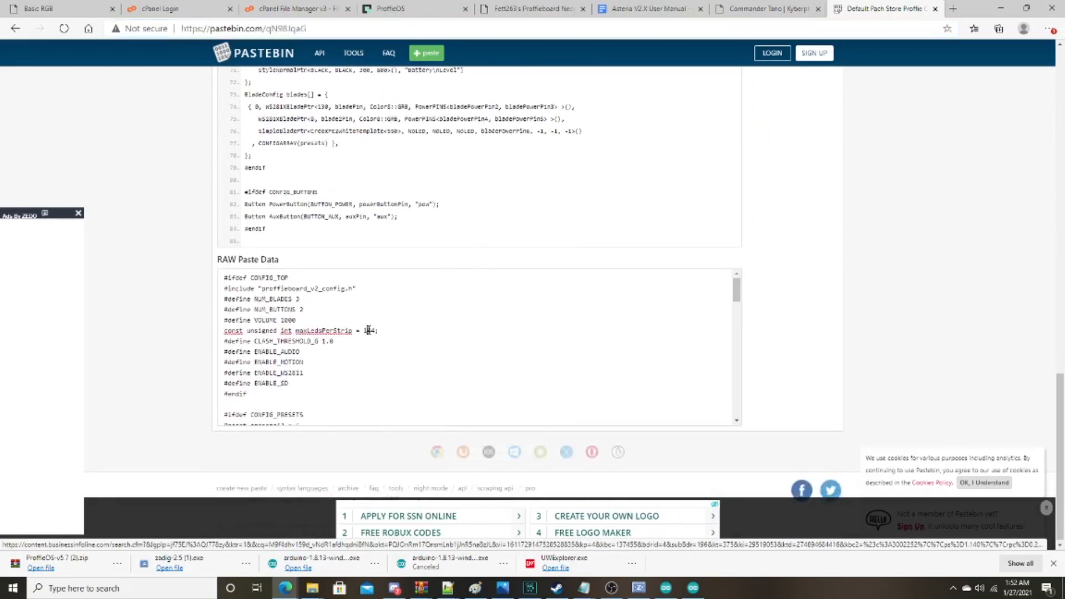
key(ctrl+a)
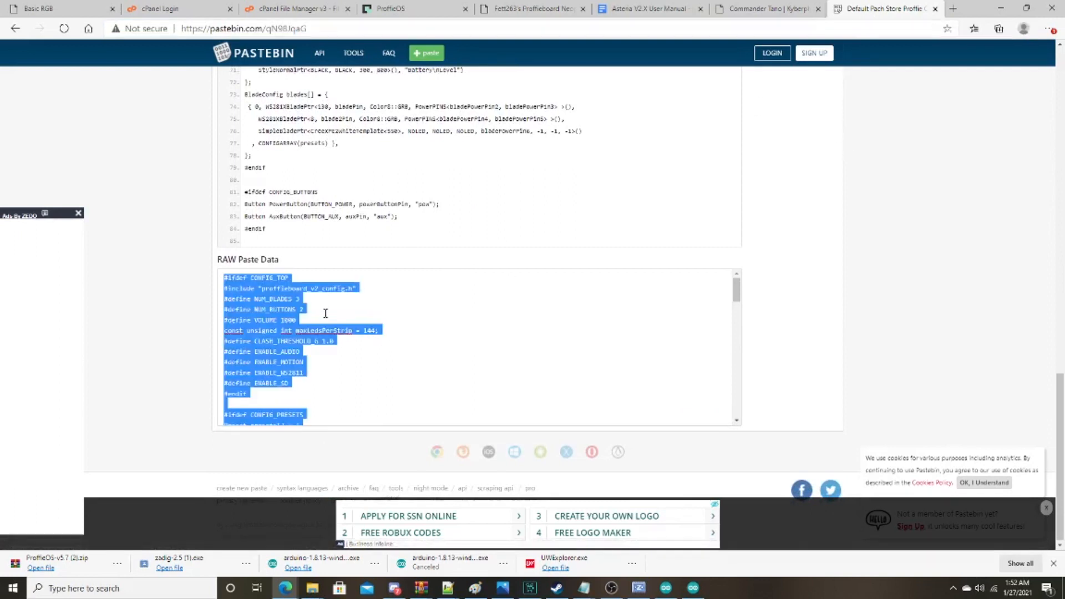
click(311, 356)
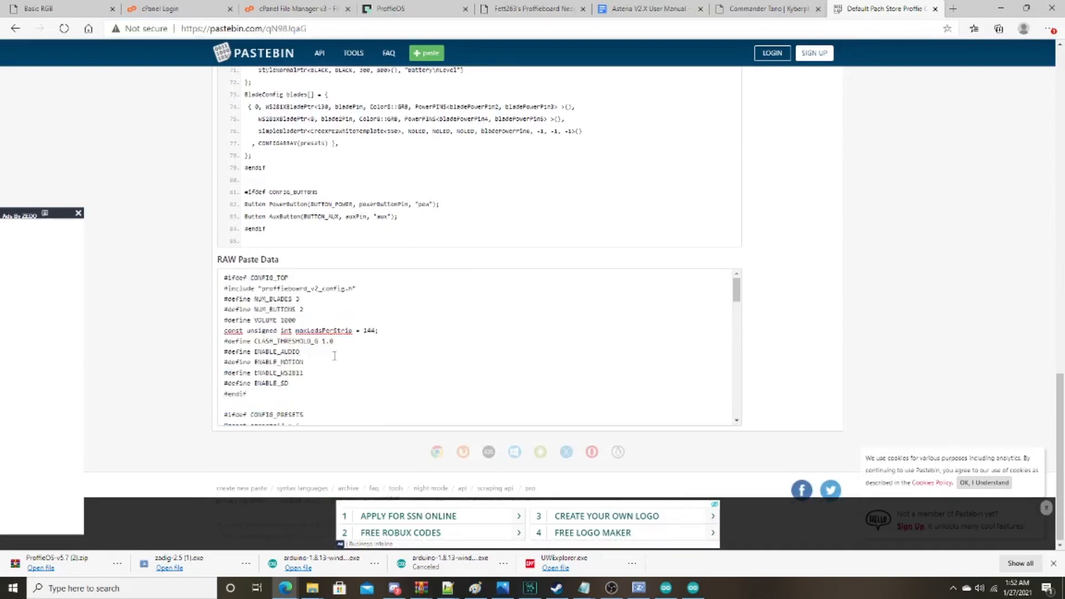
key(ctrl+a)
key(ctrl+c)
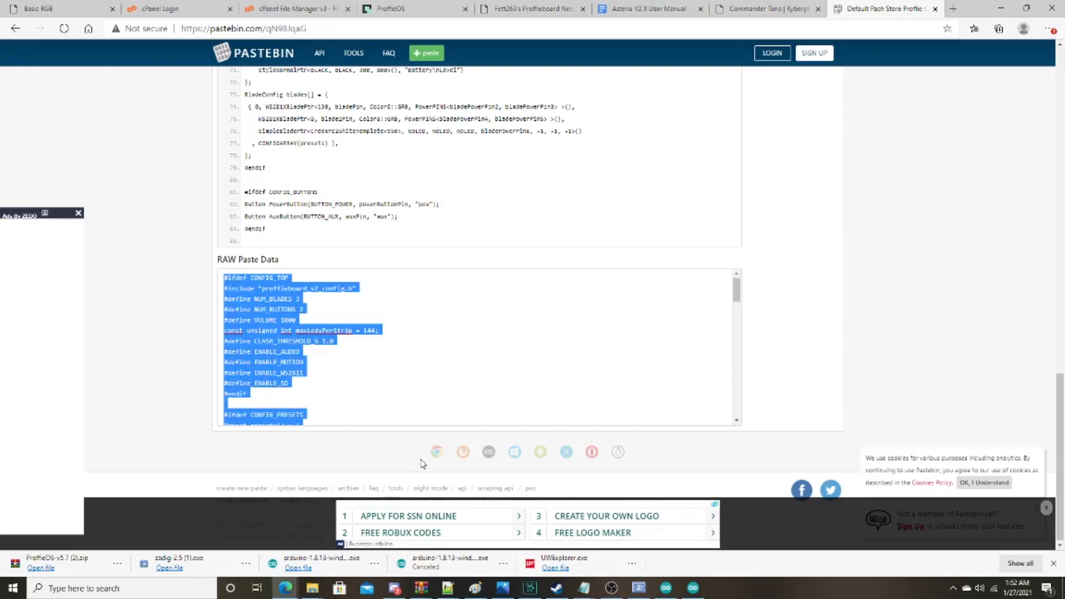
Step: Switch to the administrator Notepad++ window and replace all of proffieconfig.h with the copied Pach Store configuration
click(448, 588)
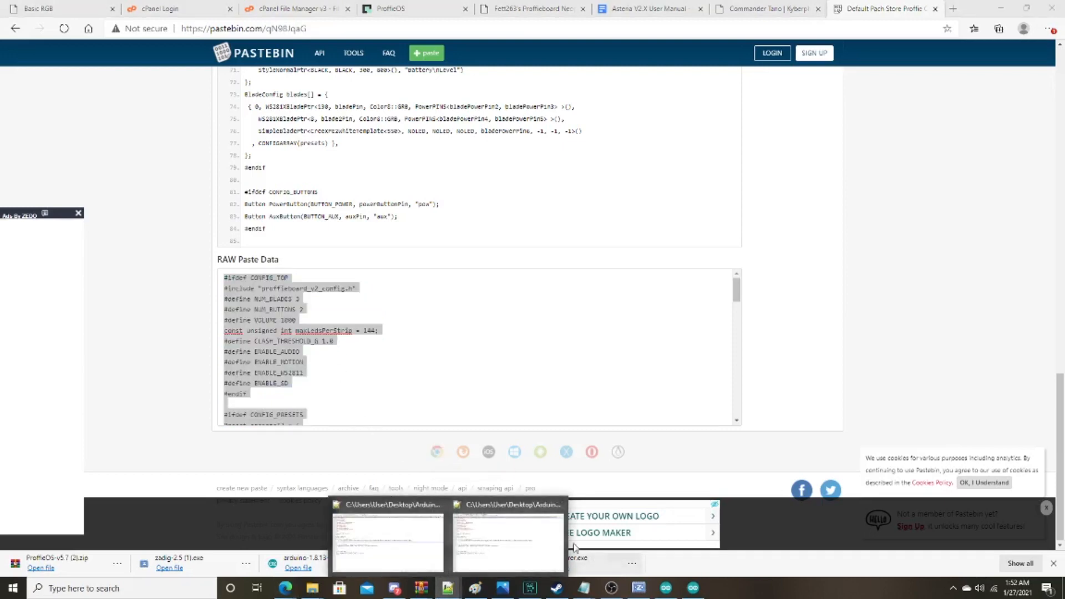
click(508, 541)
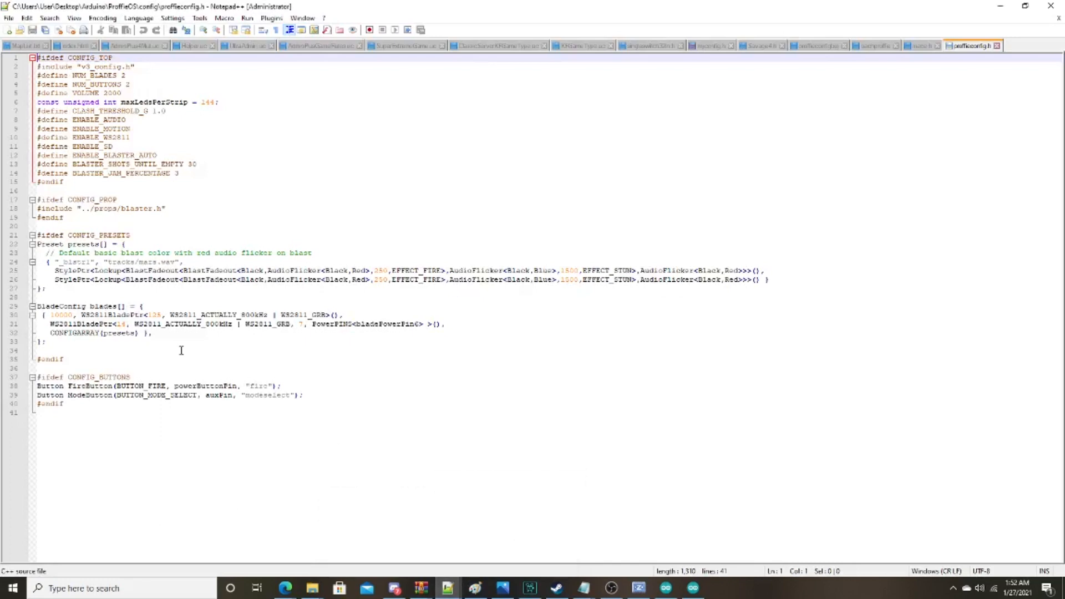
click(192, 129)
key(ctrl+a)
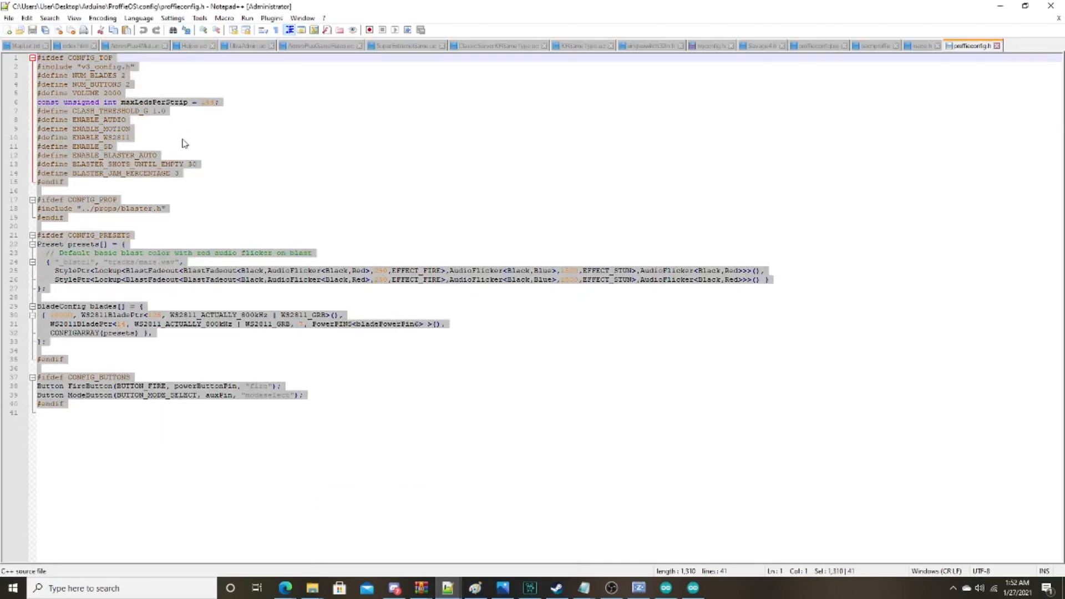
key(Delete)
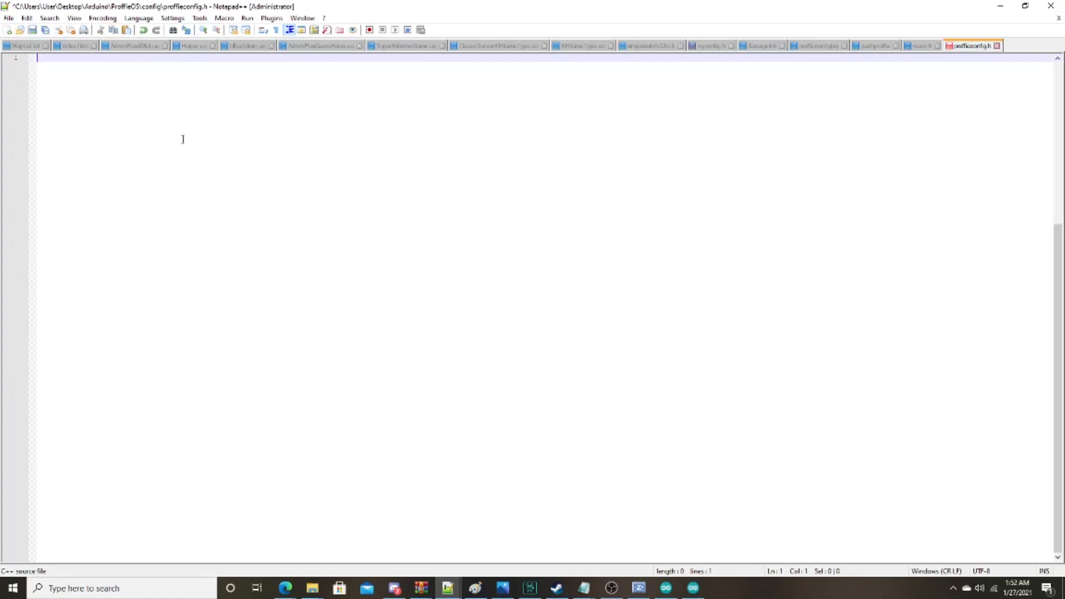
key(ctrl+v)
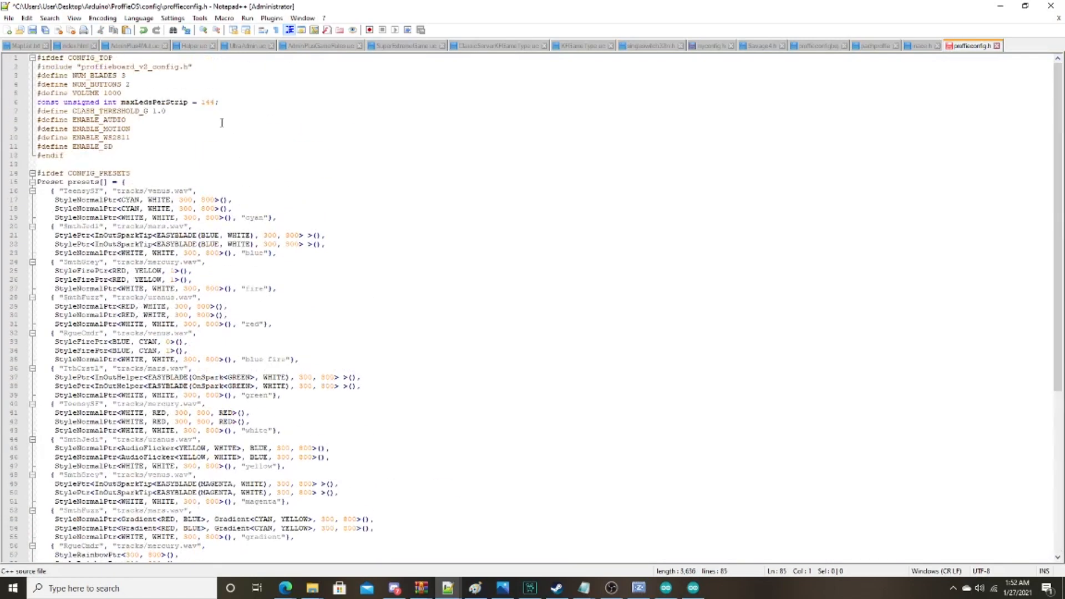
Step: Clear the entire contents of proffieconfig.h and paste the copied Pach Store configuration in again
key(ctrl+a)
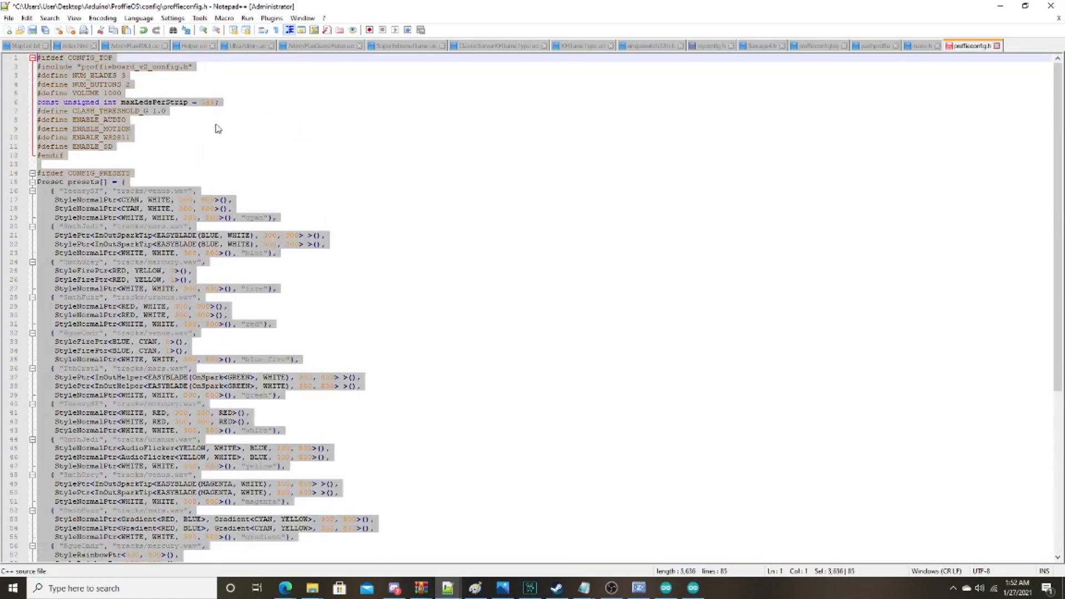
key(Delete)
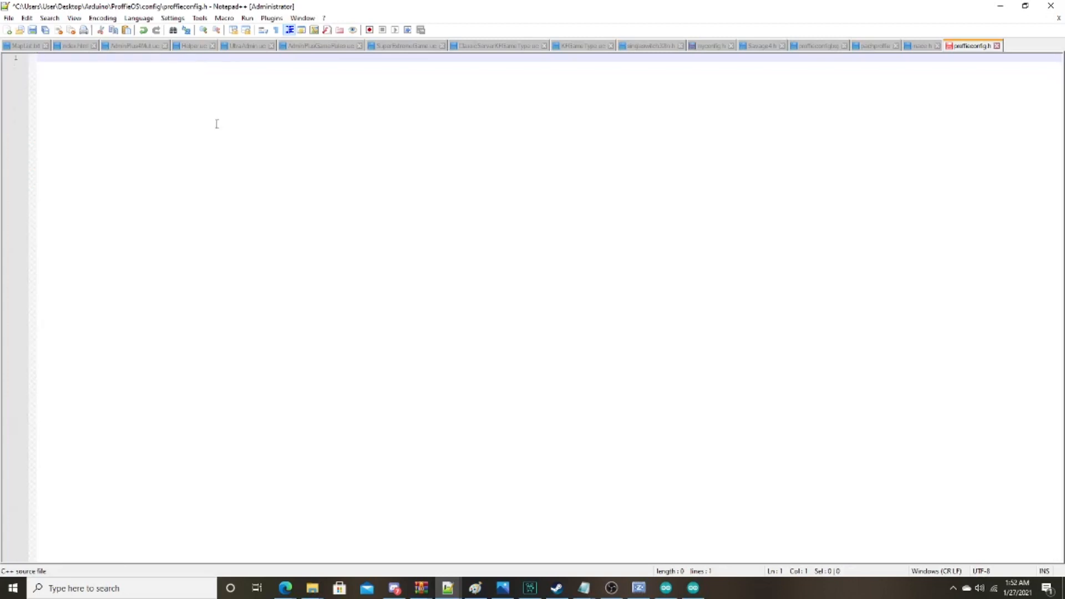
right_click(70, 103)
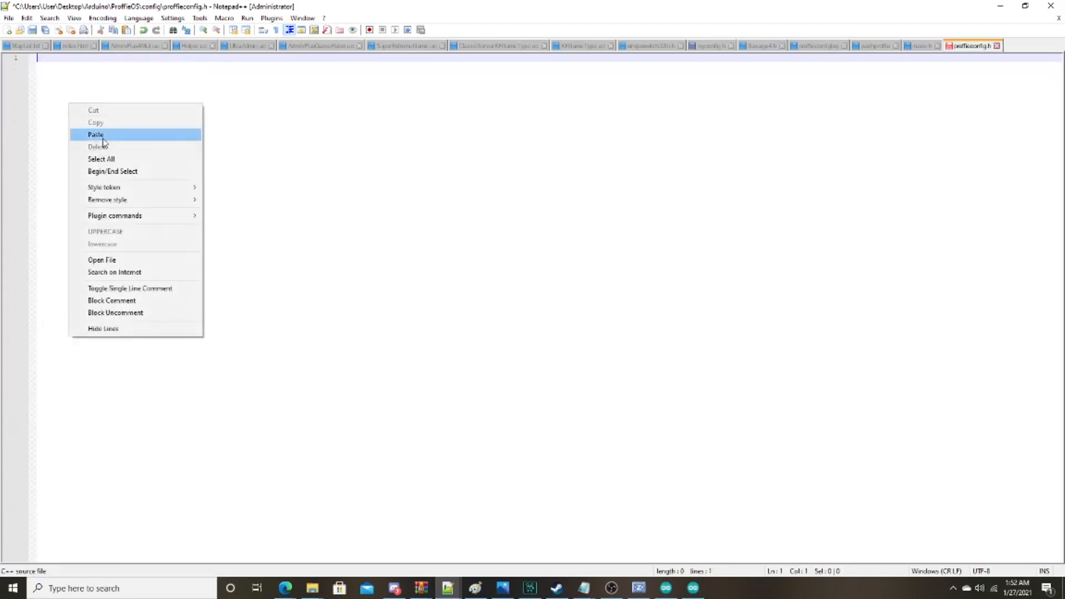
click(89, 134)
scroll(455, 265, up, 1)
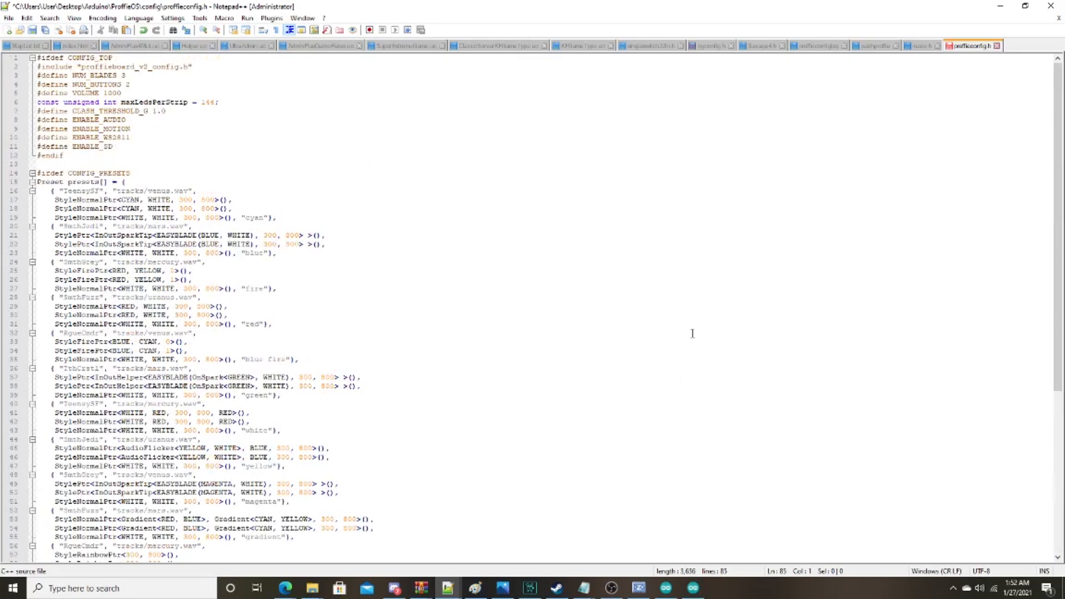
Step: Review the pasted configuration in proffieconfig.h, from the CONFIG_TOP defines through the presets and blade configuration to the buttons section
scroll(693, 333, down, 10)
drag(458, 522, 147, 244)
scroll(156, 193, up, 10)
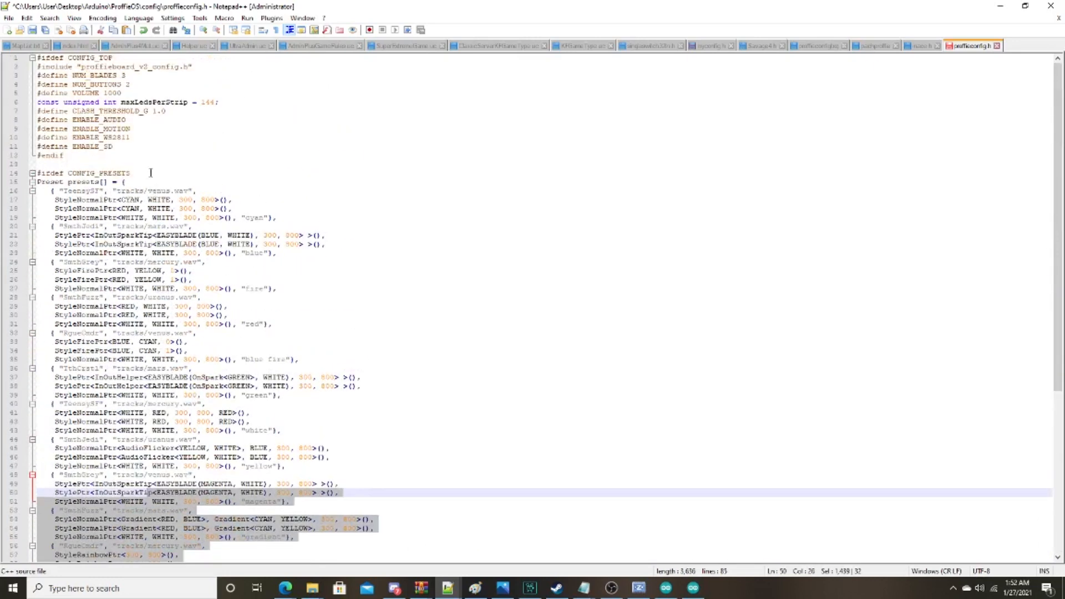
click(203, 154)
click(466, 369)
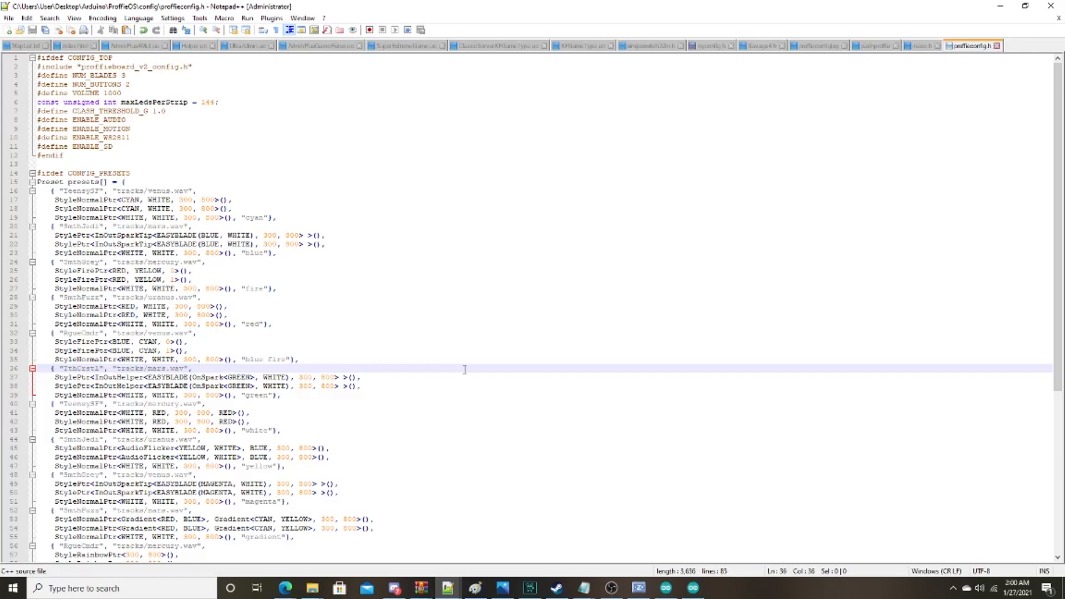
scroll(823, 259, down, 4)
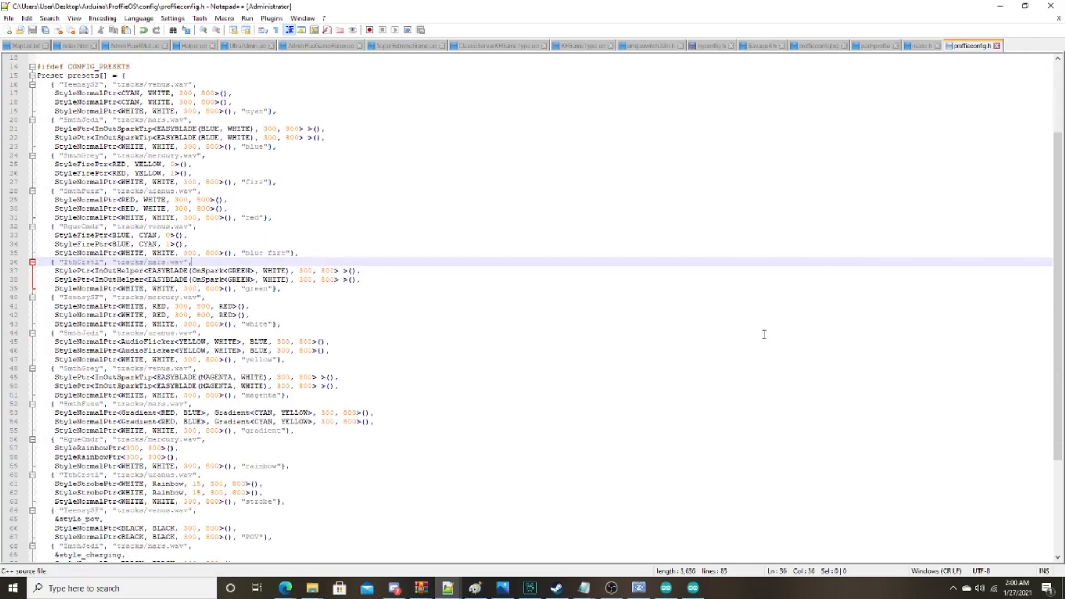
scroll(254, 164, up, 4)
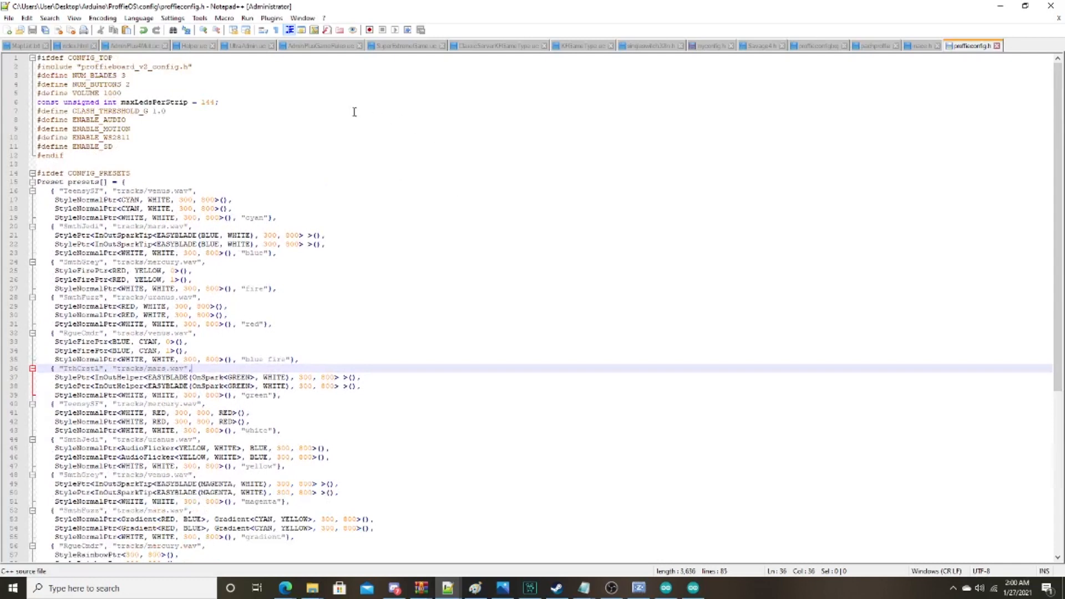
scroll(589, 200, down, 9)
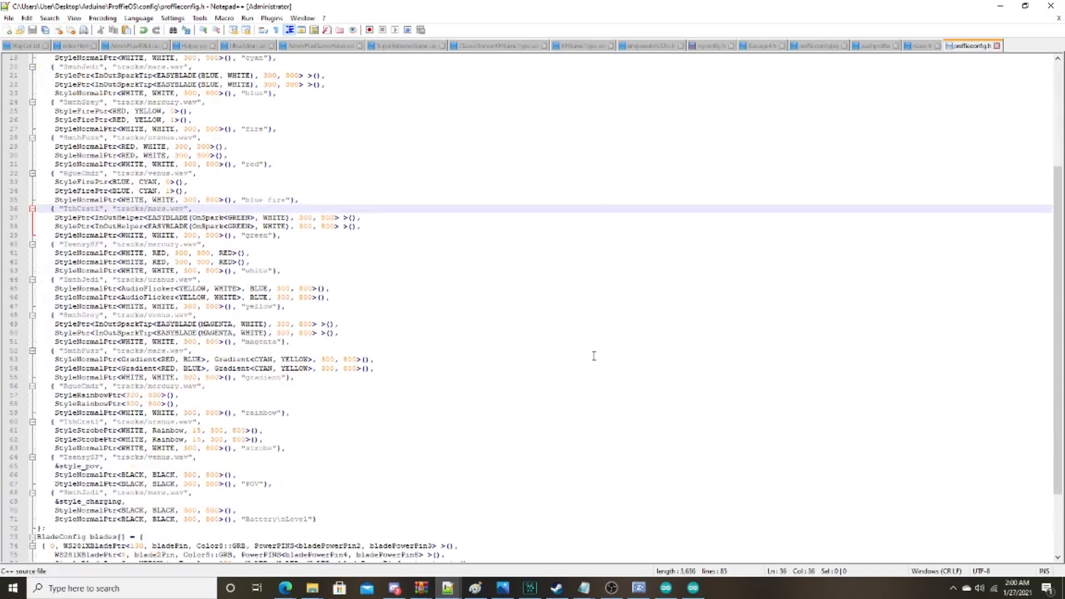
scroll(237, 450, up, 9)
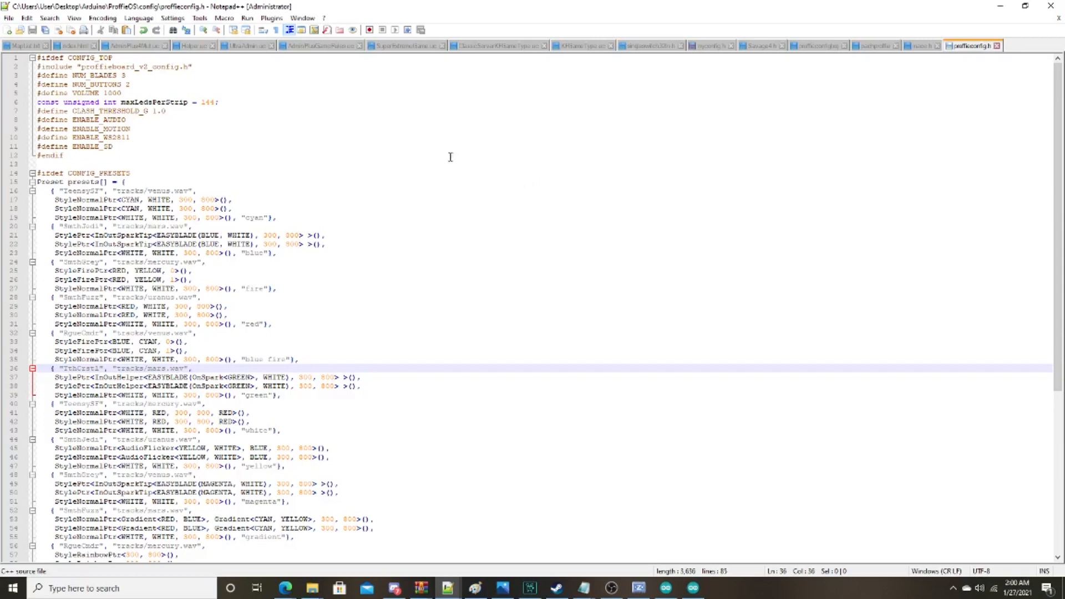
scroll(466, 282, down, 8)
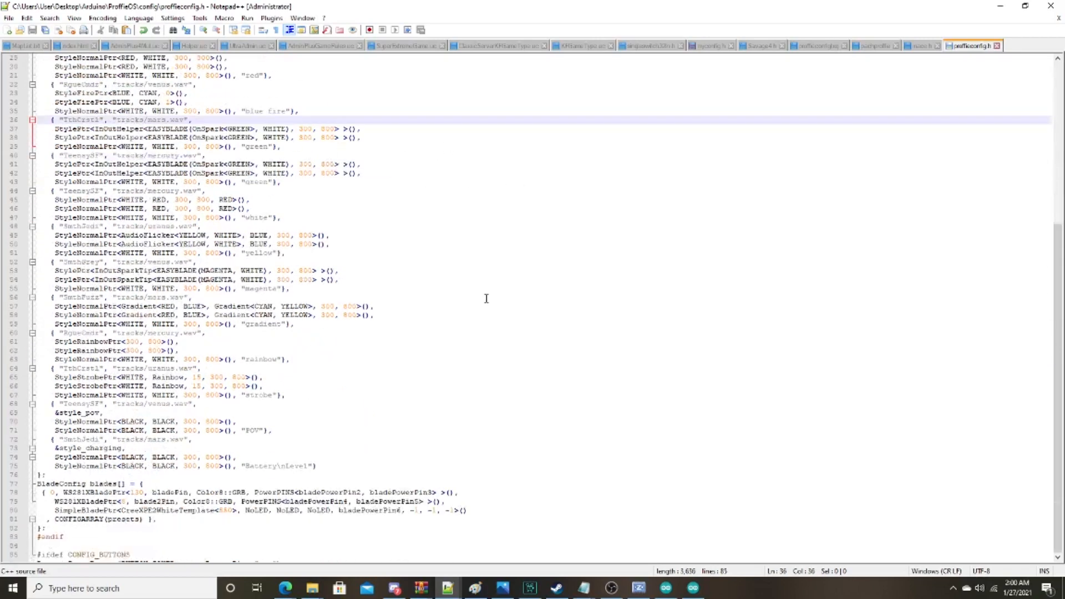
scroll(499, 283, up, 8)
scroll(340, 180, down, 9)
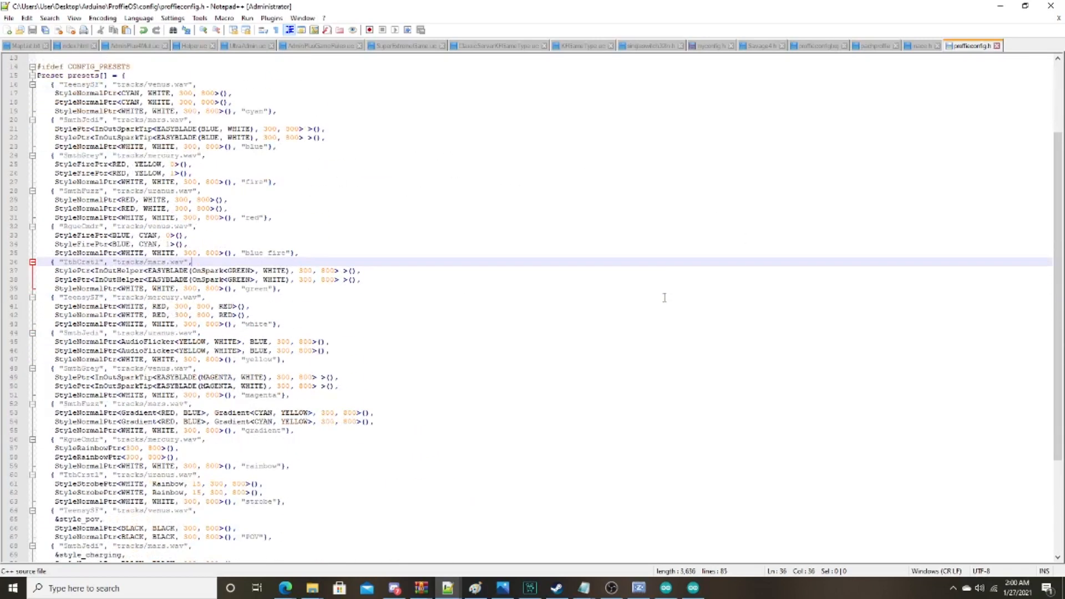